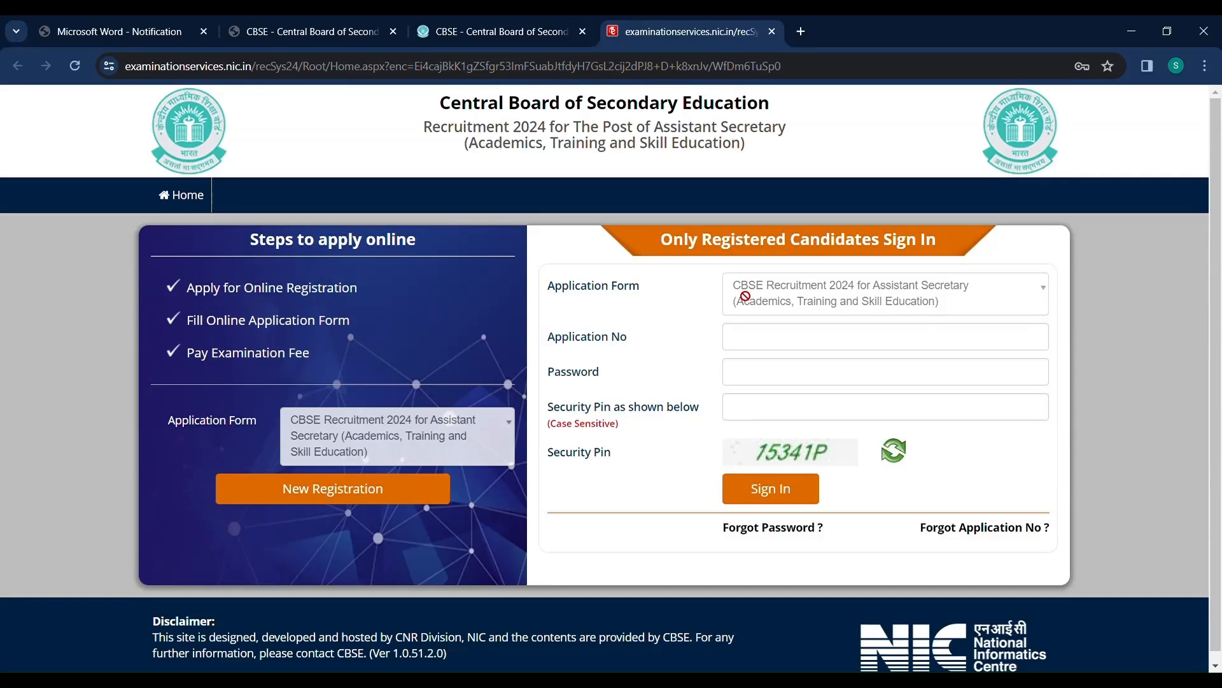
# Begin a New Registration from the Steps to apply online section of the home page.
pyautogui.click(406, 492)
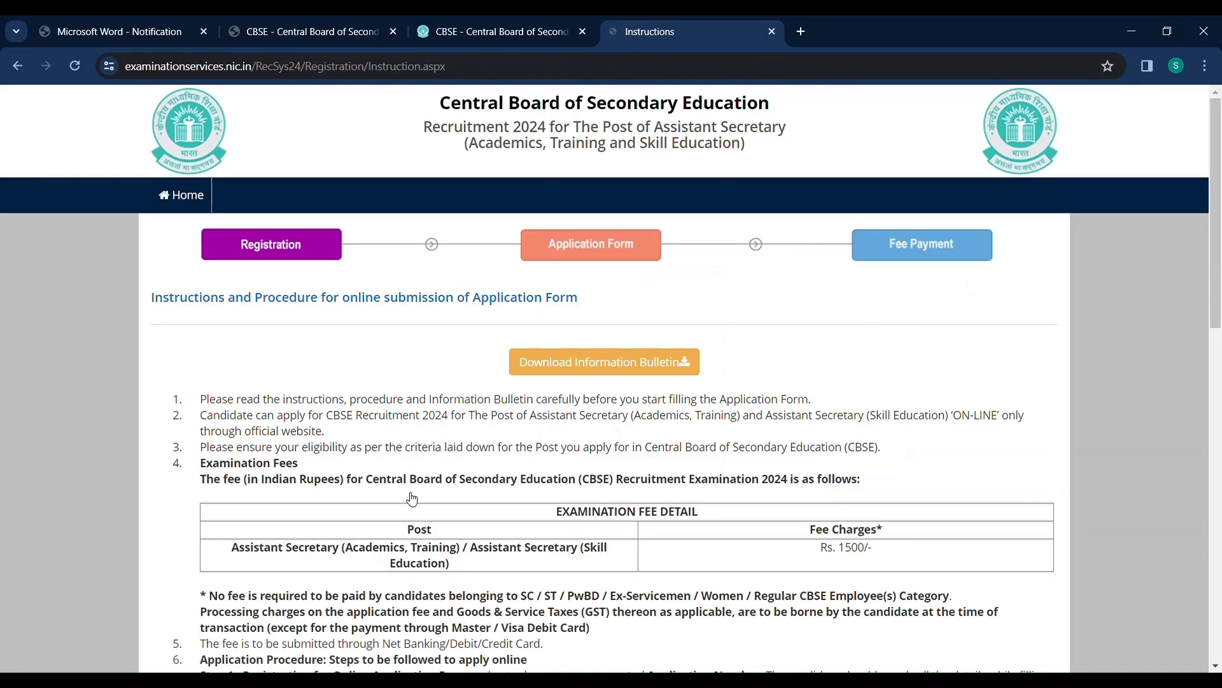
# Tick the instructions declaration and proceed to the application form.
pyautogui.scroll(-6, 1042, 416)
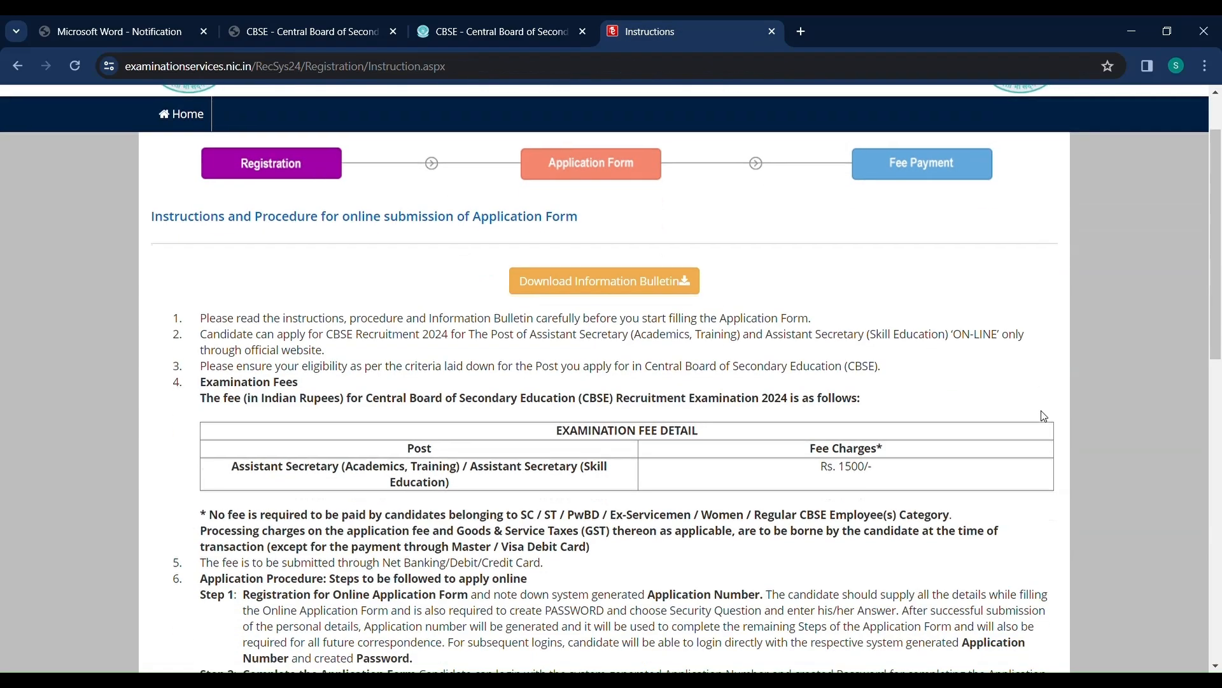
pyautogui.scroll(-5, 1044, 417)
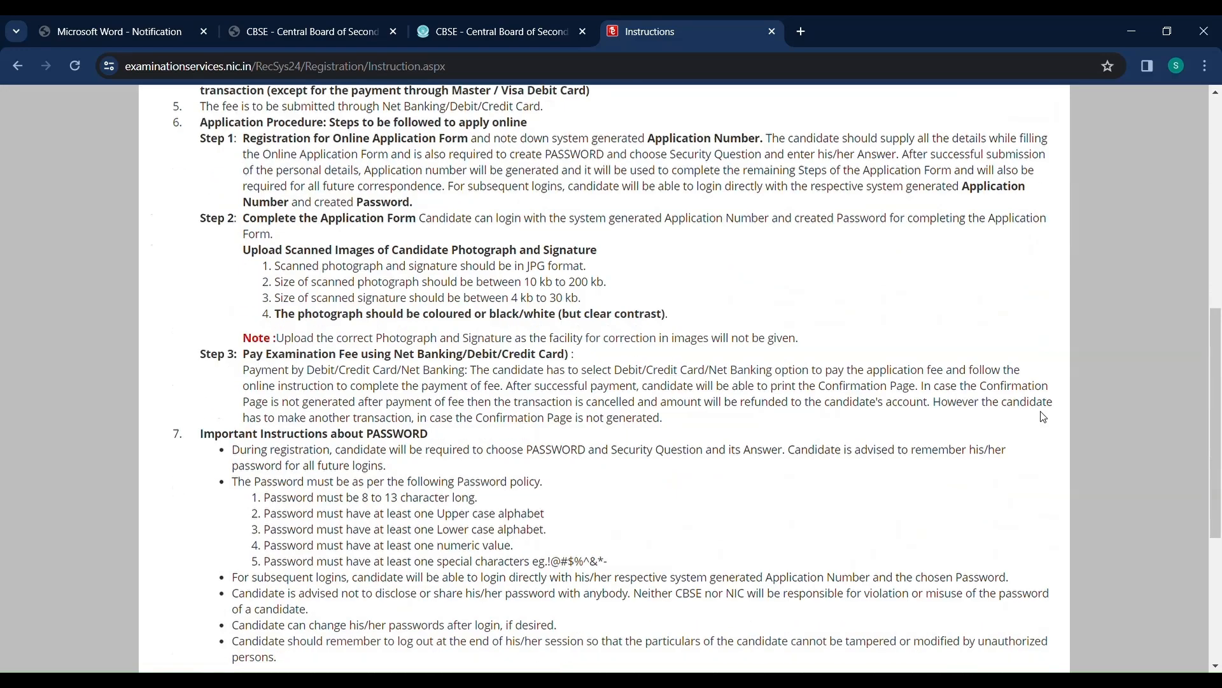
pyautogui.click(156, 513)
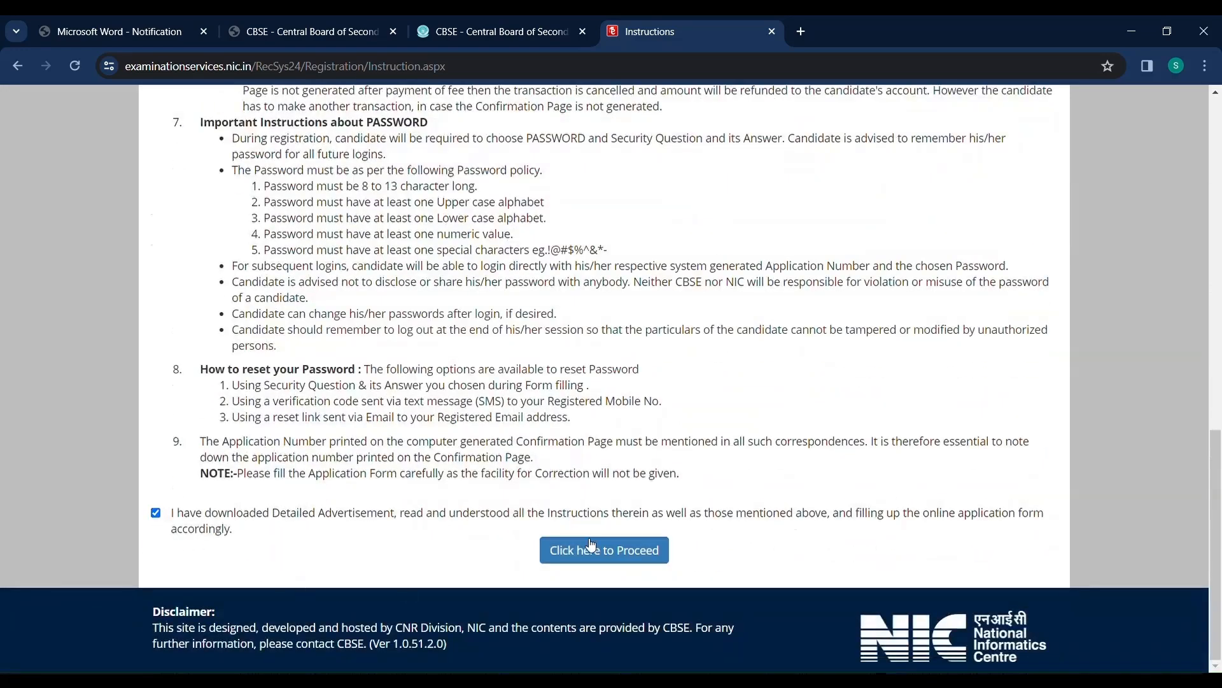
pyautogui.click(608, 555)
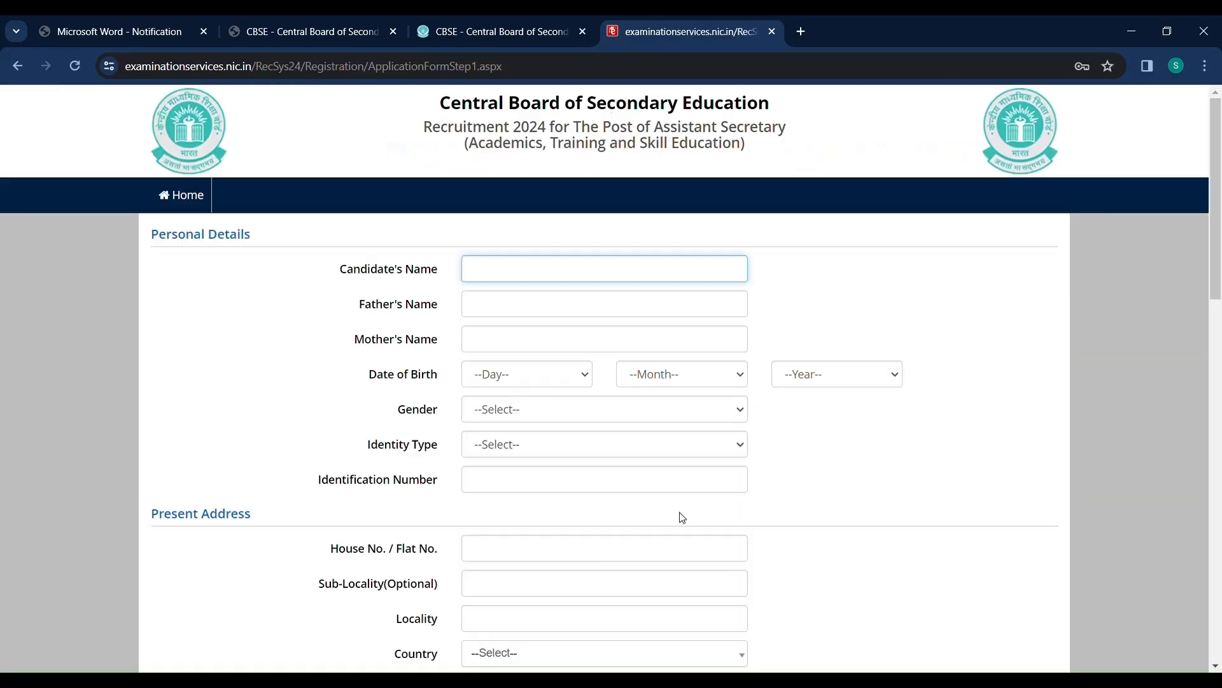
# Enter the candidate's, father's and mother's full names.
pyautogui.click(532, 265)
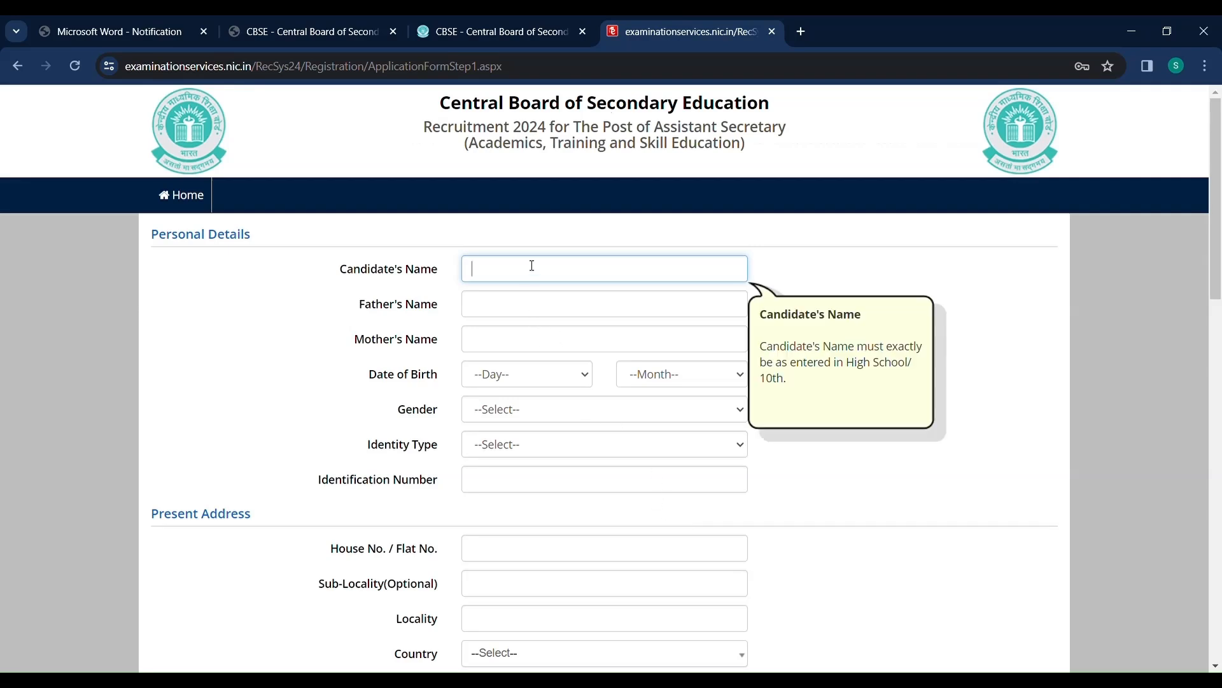
pyautogui.click(558, 311)
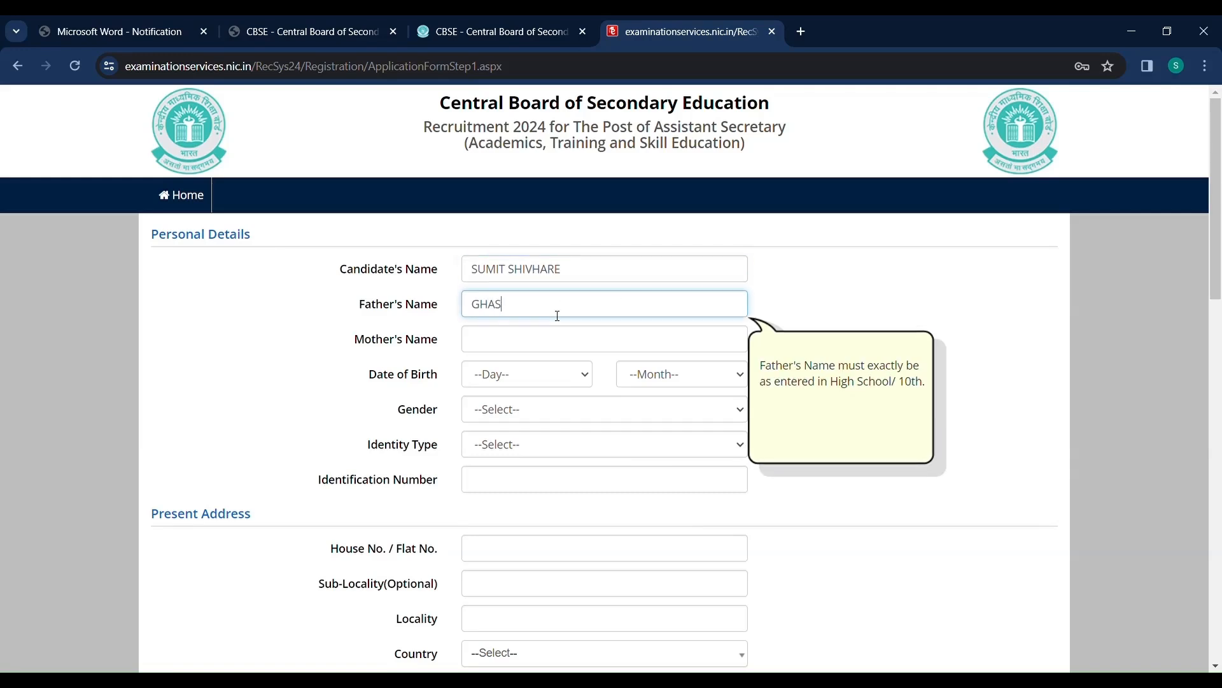
pyautogui.click(556, 353)
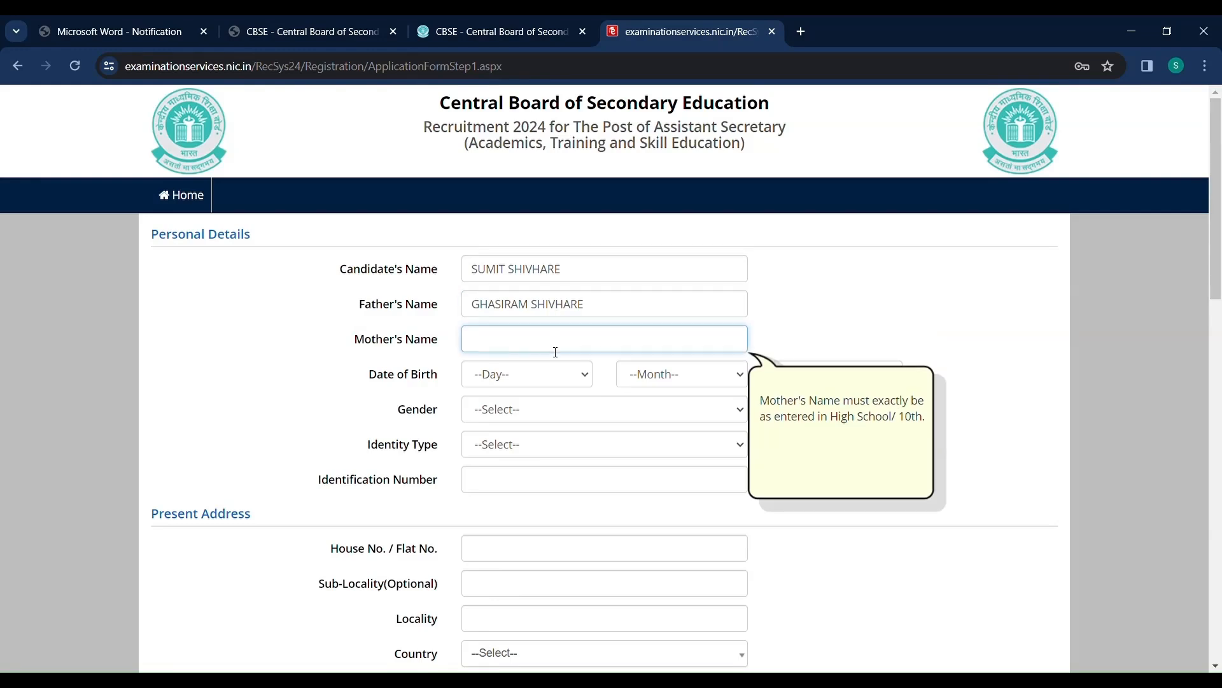
# Set date of birth to 05 November 2001 and gender to Male.
pyautogui.click(569, 376)
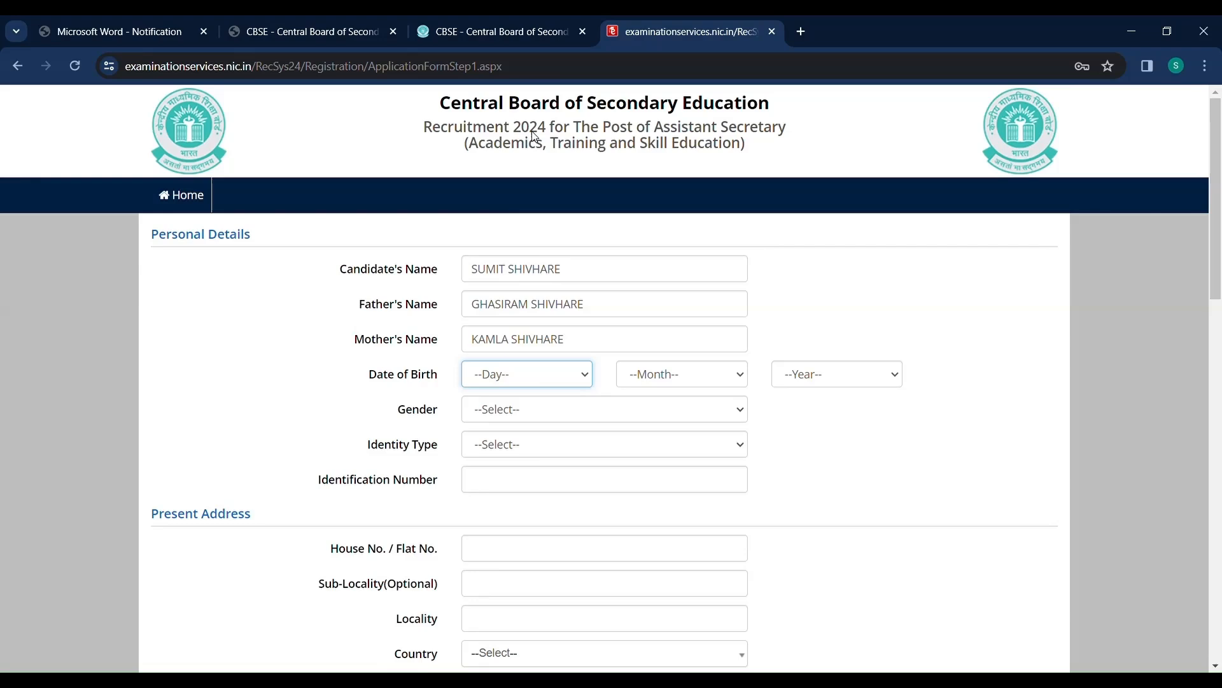
pyautogui.write('05')
pyautogui.press('Tab')
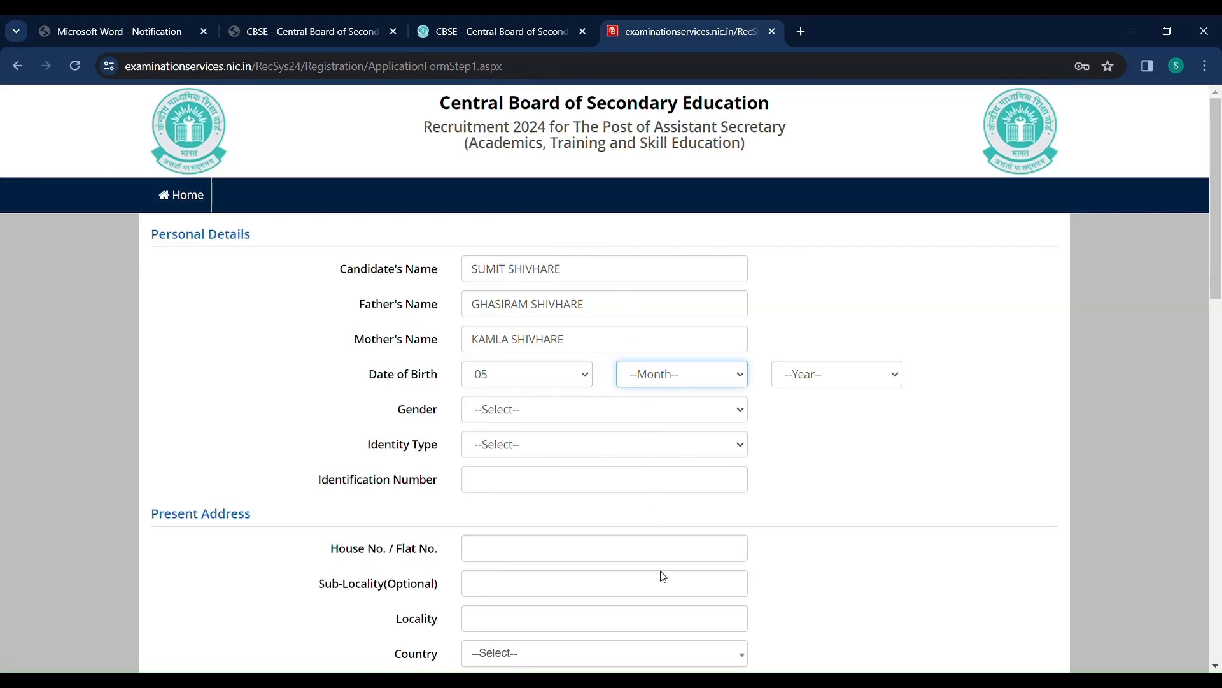
pyautogui.press('n')
pyautogui.press('Tab')
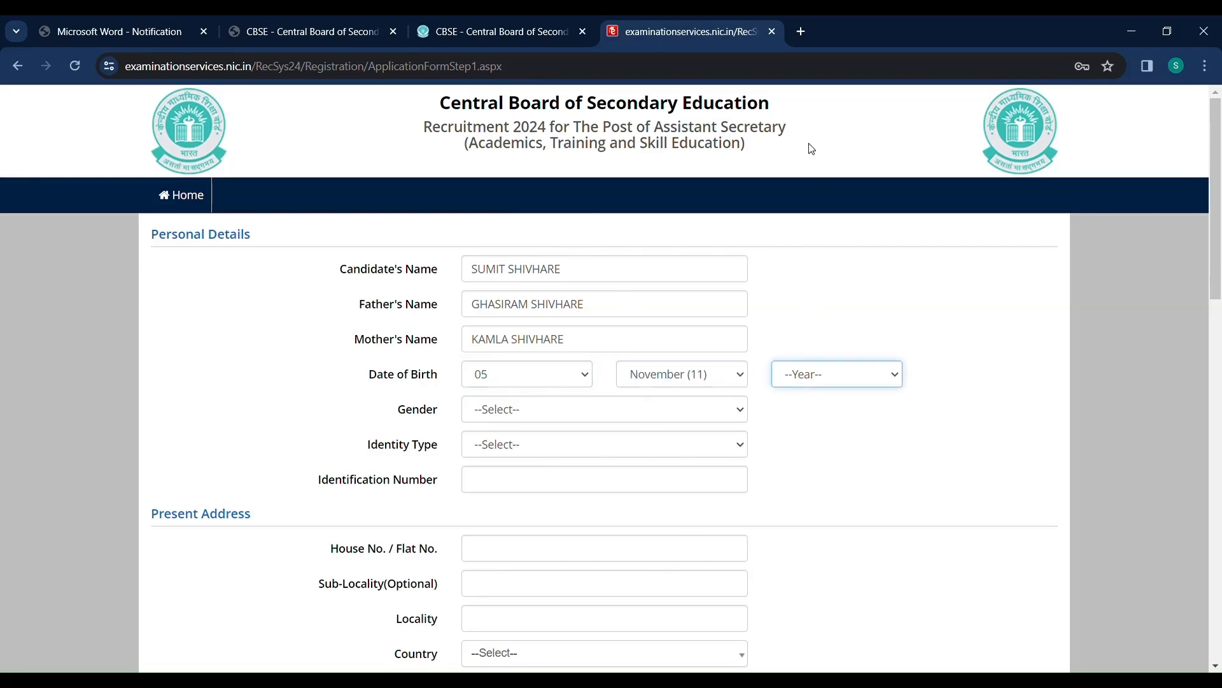
pyautogui.write('2001')
pyautogui.press('Tab')
pyautogui.press('m')
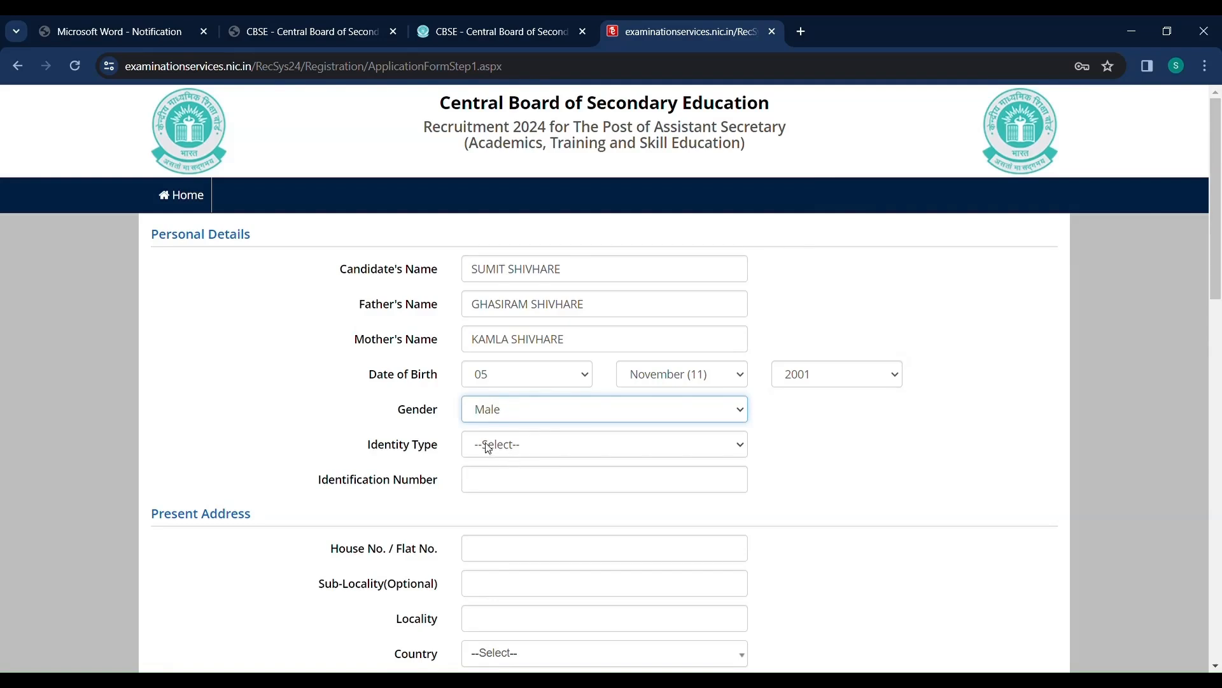
pyautogui.press('Tab')
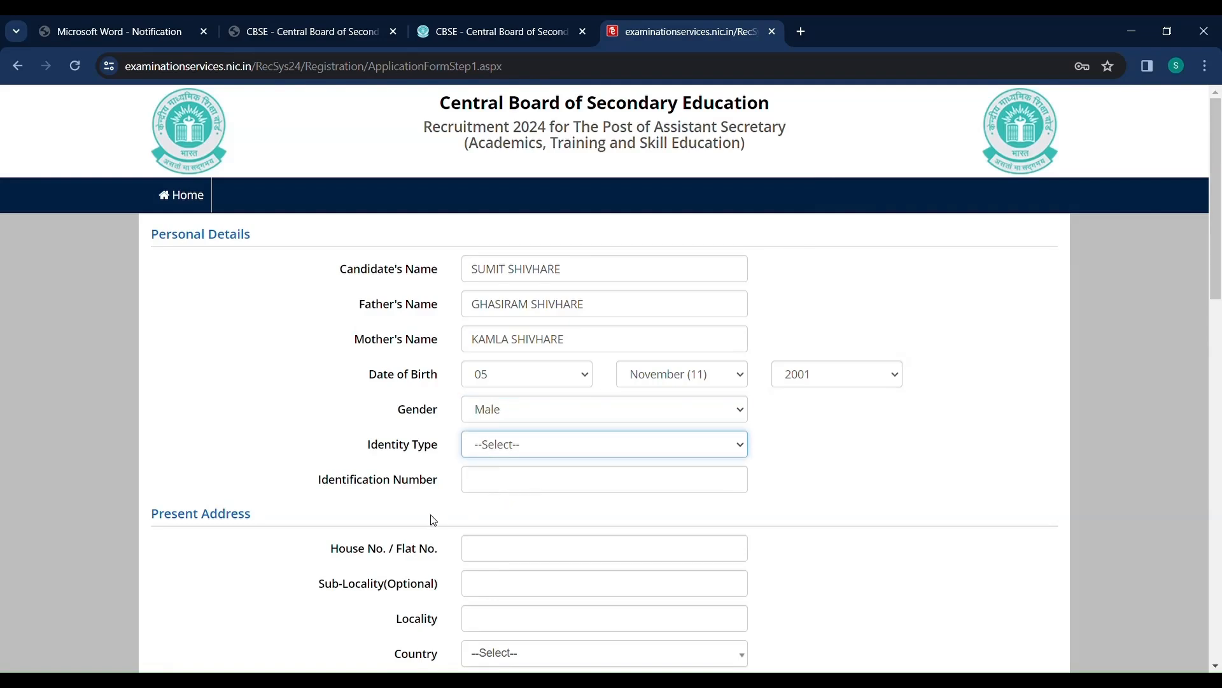
# Choose 'Any Other Valid Govt Identity with photograph' and enter the identity number.
pyautogui.press('a')
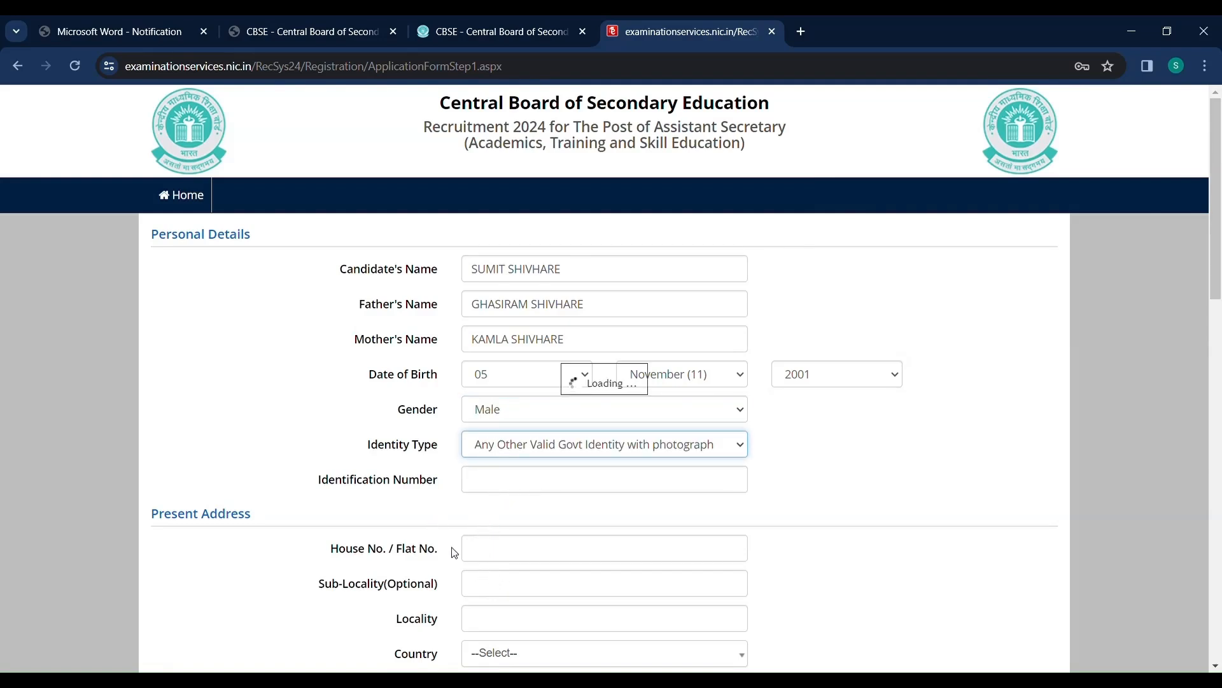
pyautogui.click(514, 488)
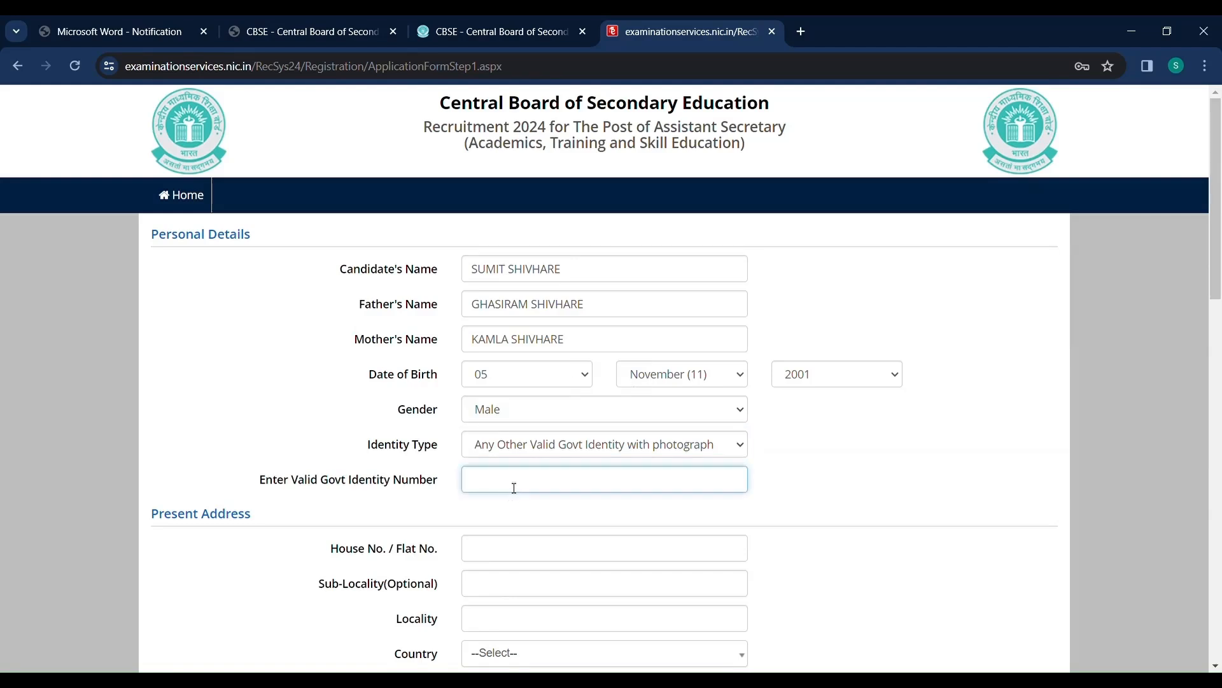
# Enter the present address house number and locality.
pyautogui.click(805, 498)
pyautogui.scroll(-3, 787, 481)
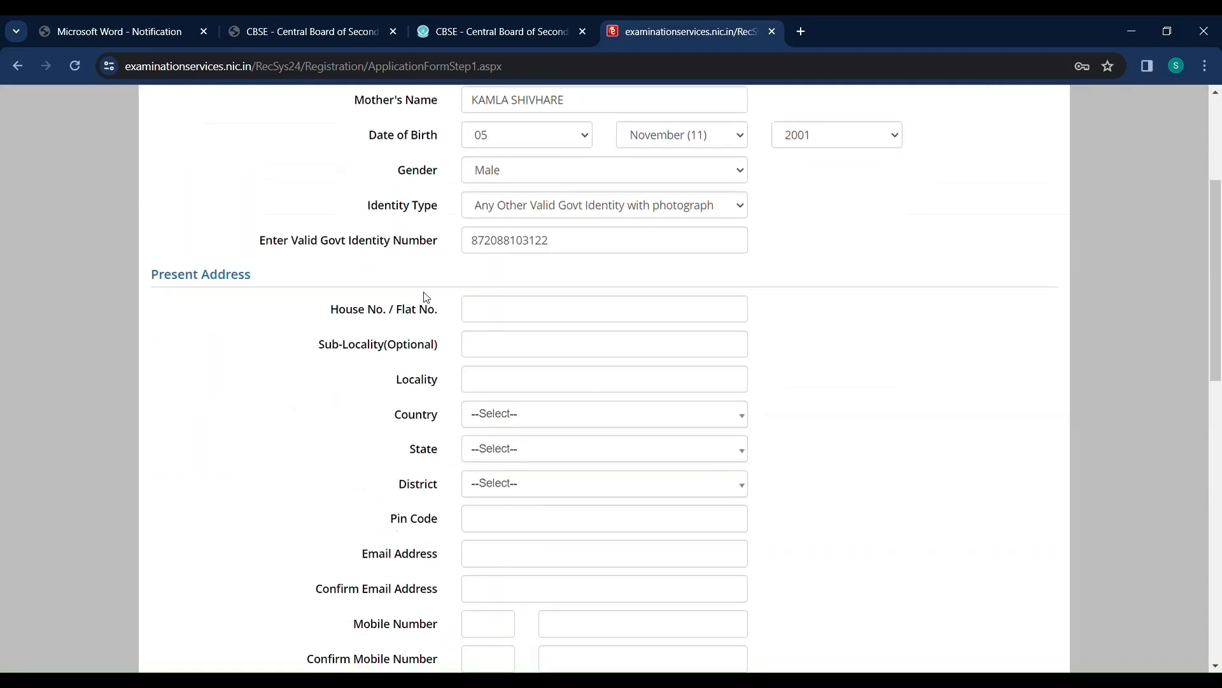
pyautogui.scroll(-3, 287, 242)
pyautogui.scroll(1, 528, 185)
pyautogui.click(539, 161)
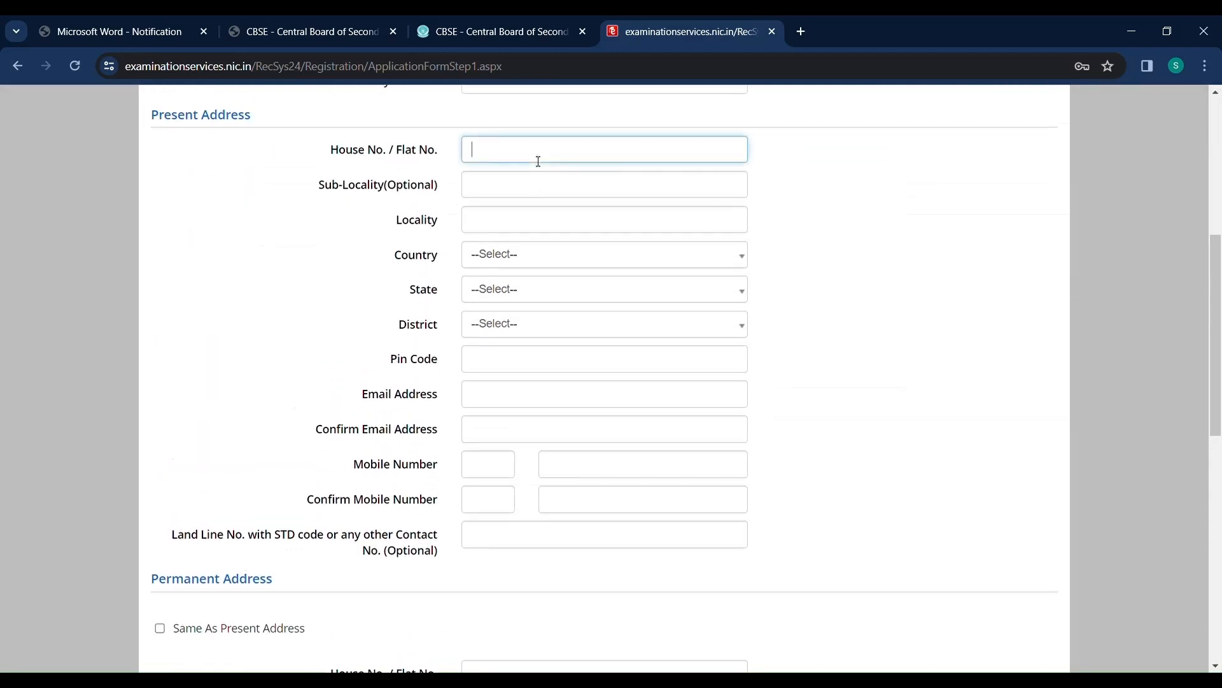
pyautogui.click(516, 228)
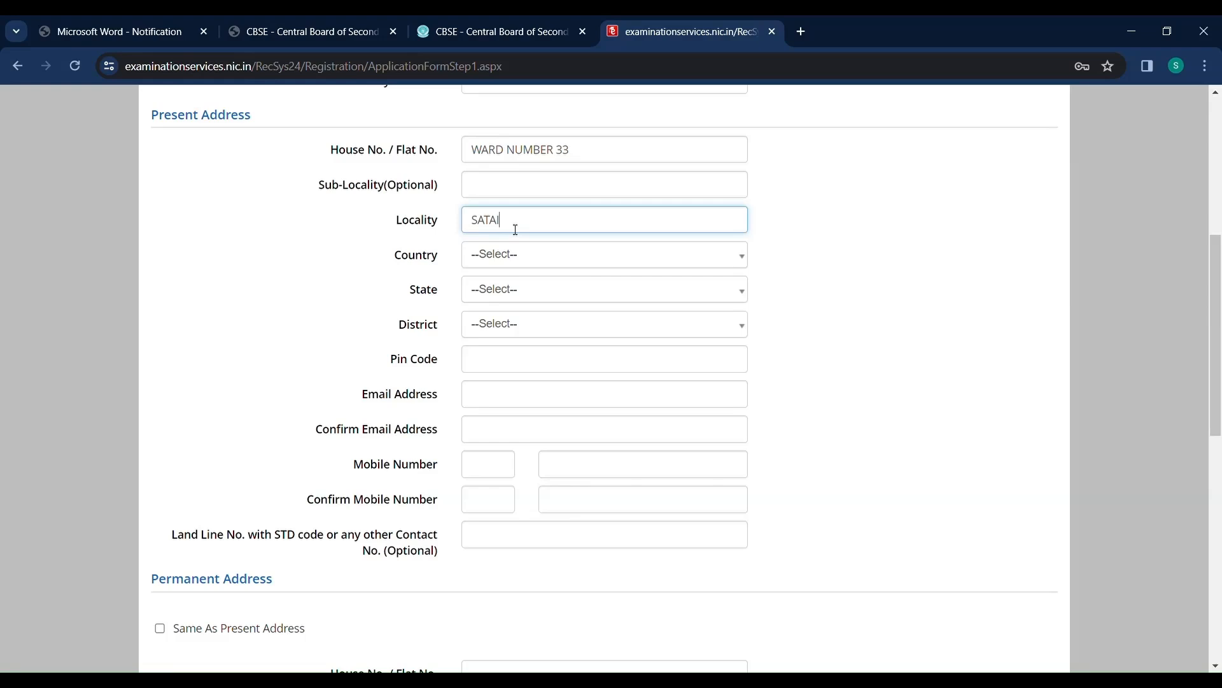
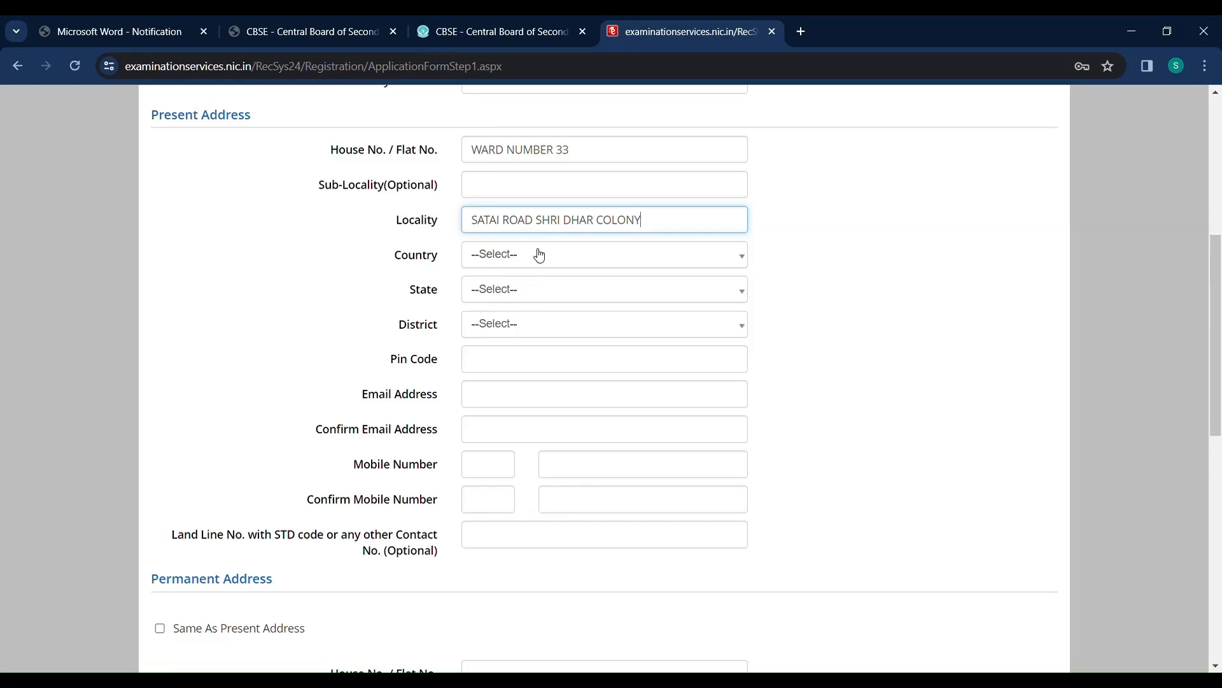
# Set country India, state Madhya Pradesh, district Chhatarpur, and enter the pin code.
pyautogui.click(536, 256)
pyautogui.click(555, 325)
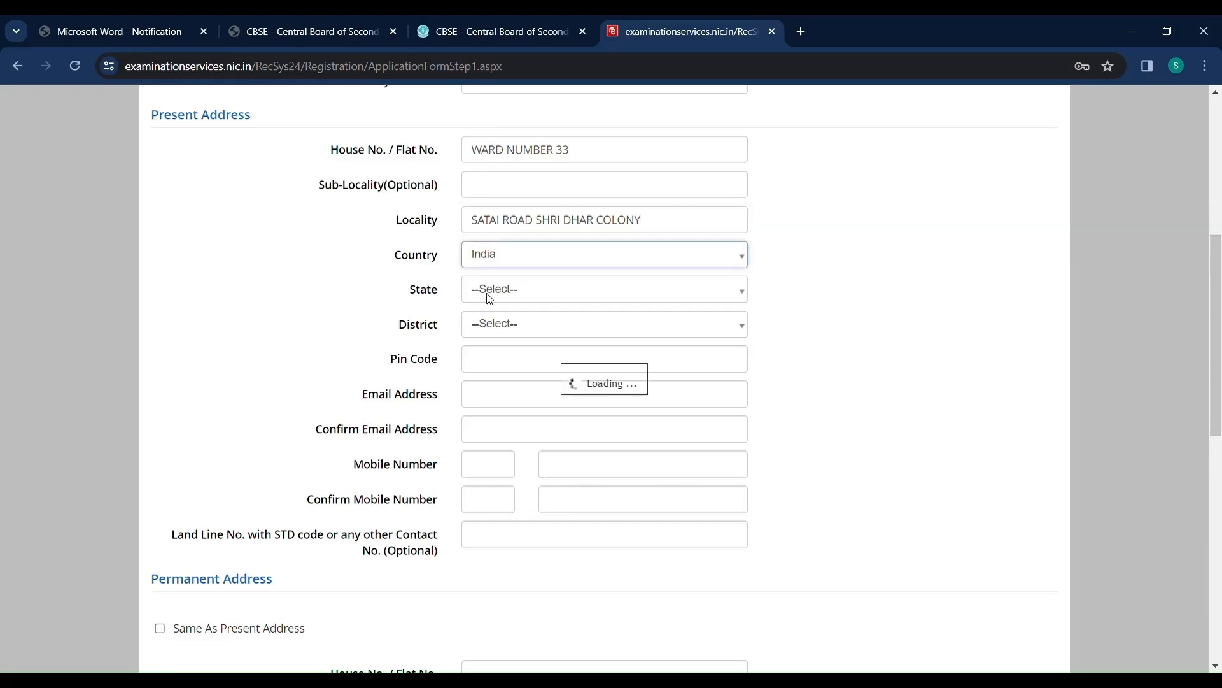
pyautogui.click(486, 293)
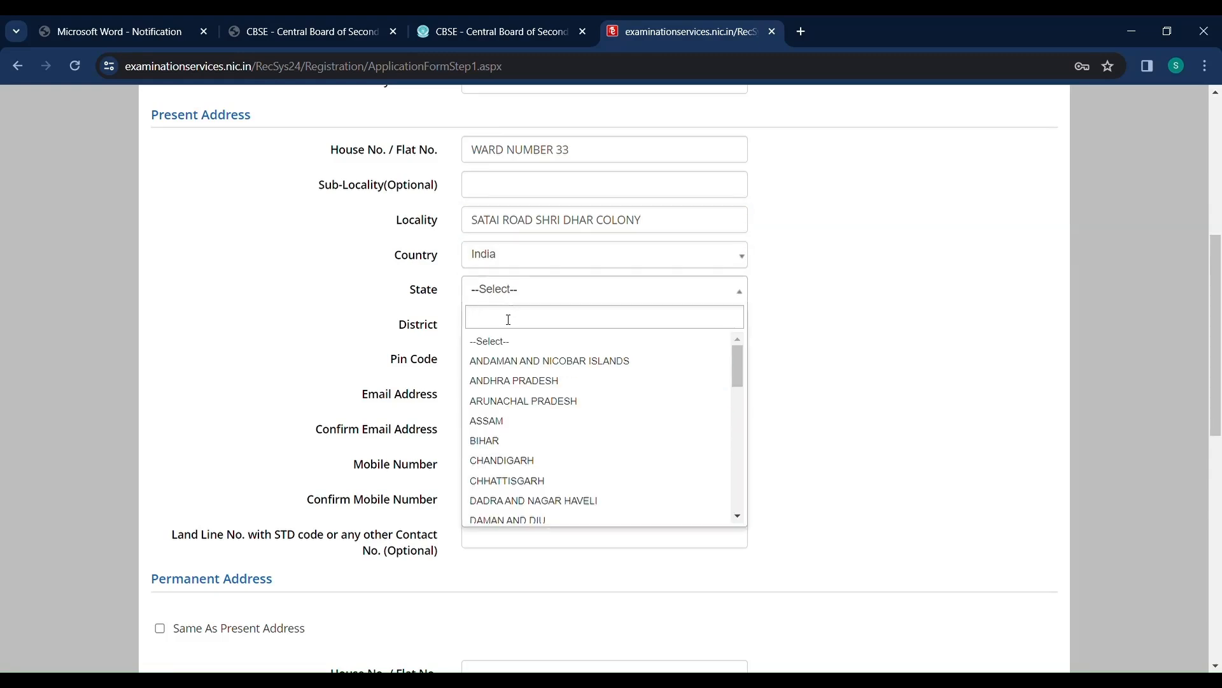
pyautogui.write('MAD')
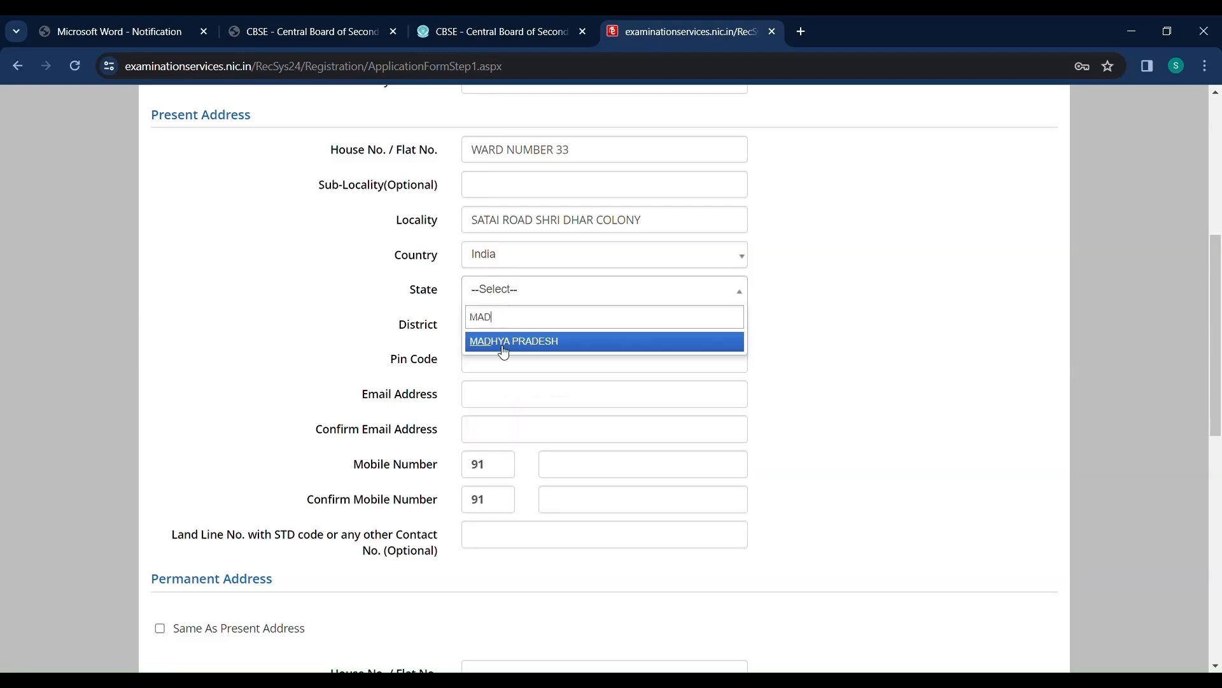
pyautogui.click(503, 342)
pyautogui.click(506, 329)
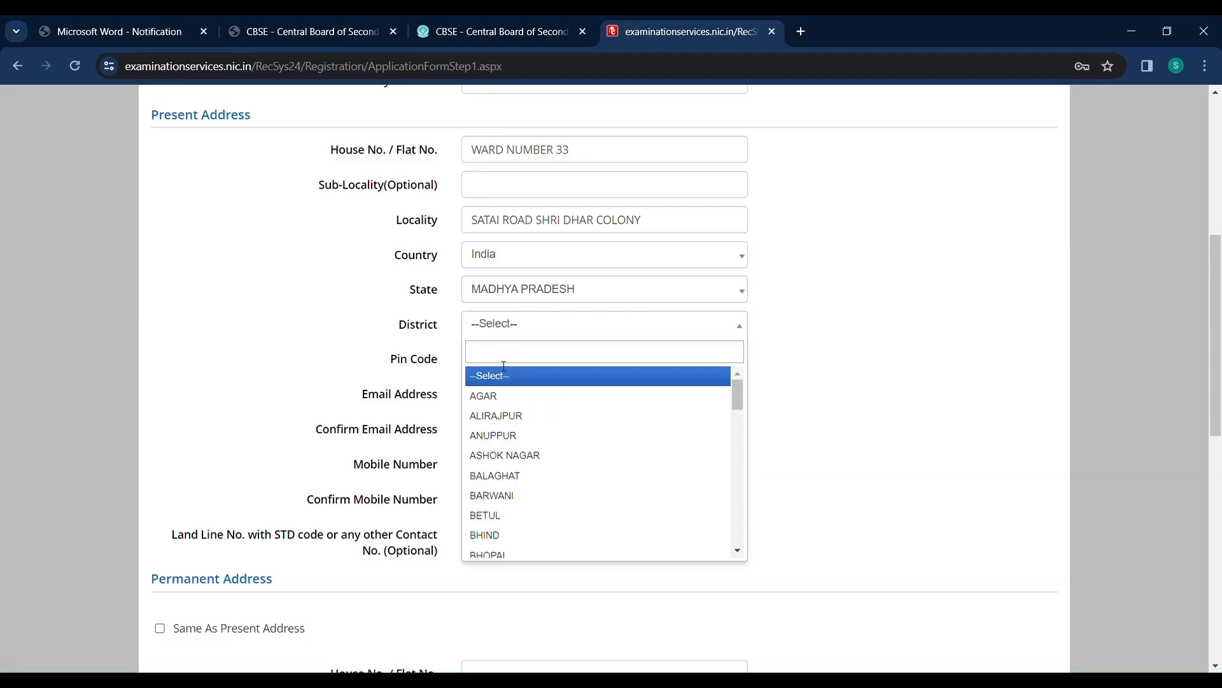
pyautogui.write('C')
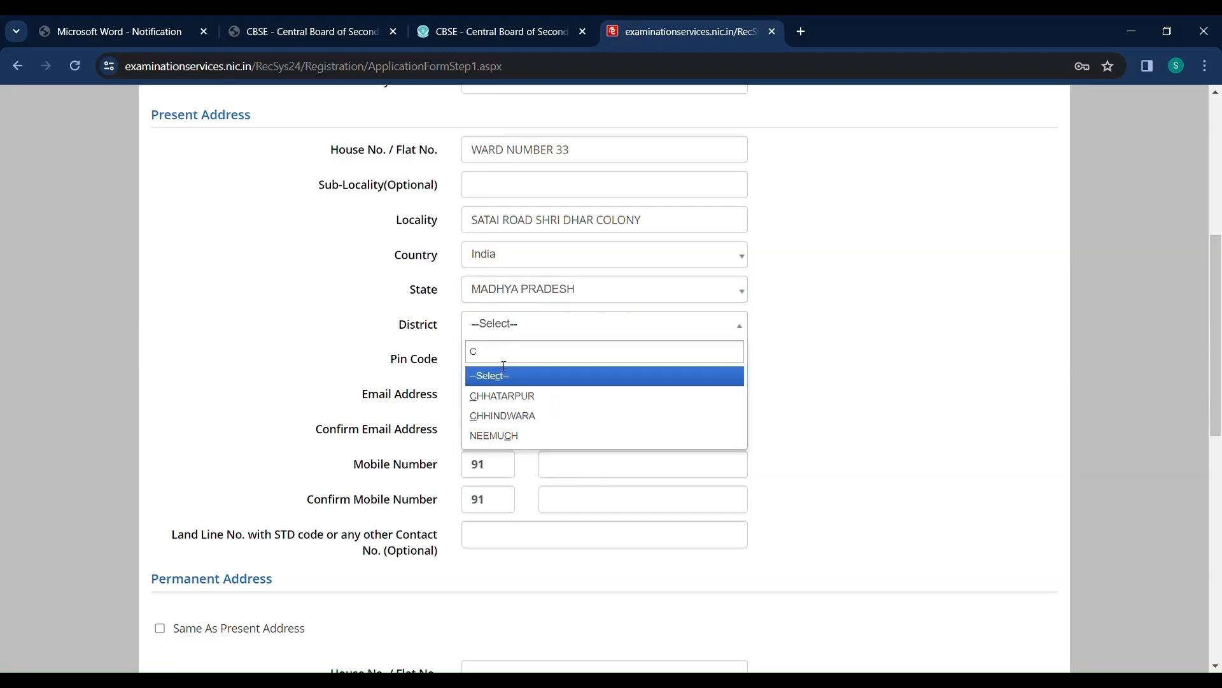
pyautogui.click(494, 397)
pyautogui.click(501, 368)
pyautogui.write('471001')
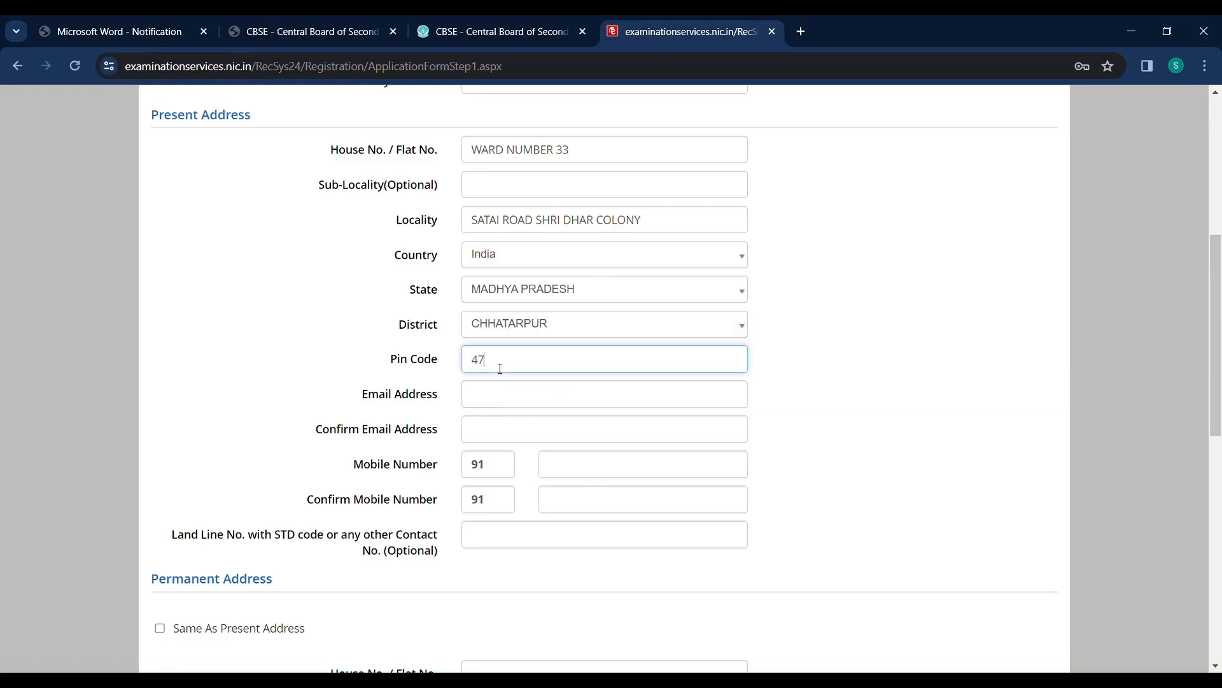
# Enter the applicant's e-mail address and its confirmation.
pyautogui.click(486, 396)
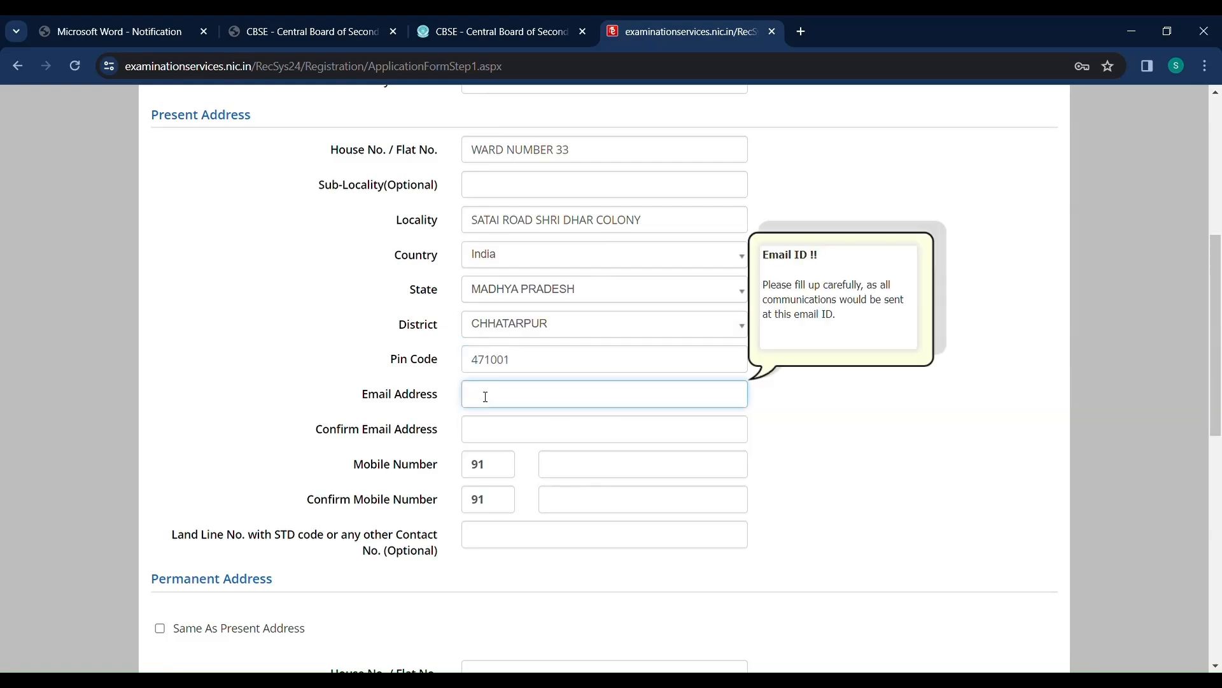
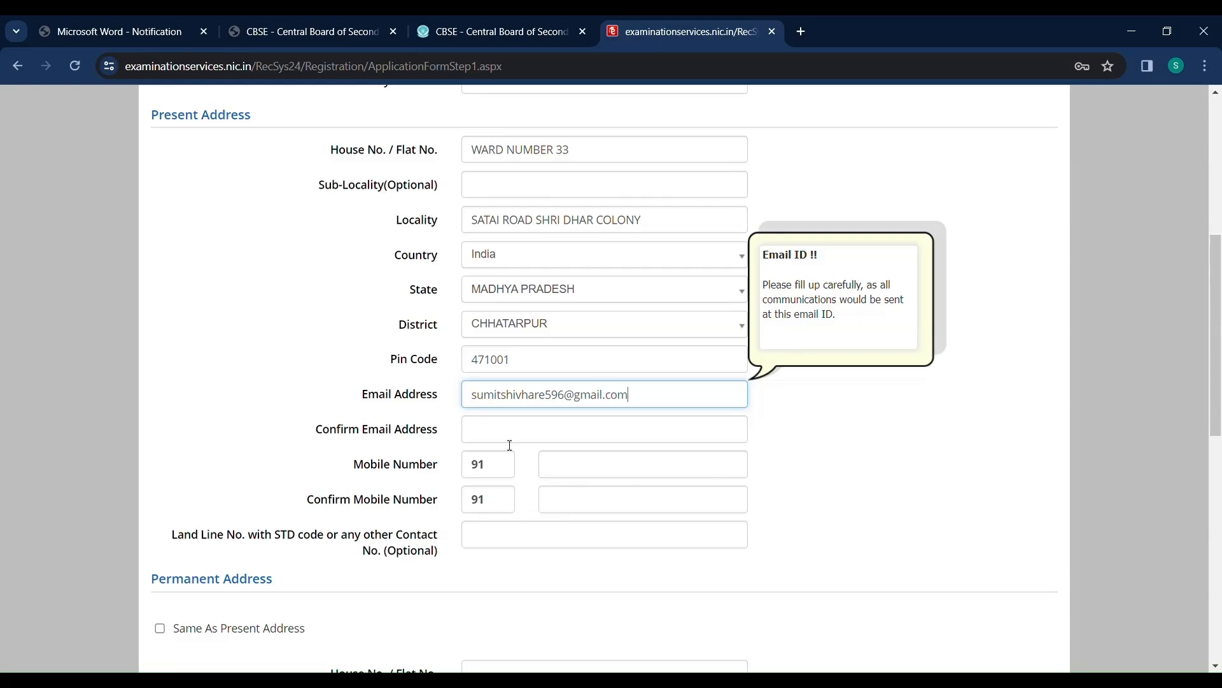
pyautogui.press('Tab')
pyautogui.click(528, 430)
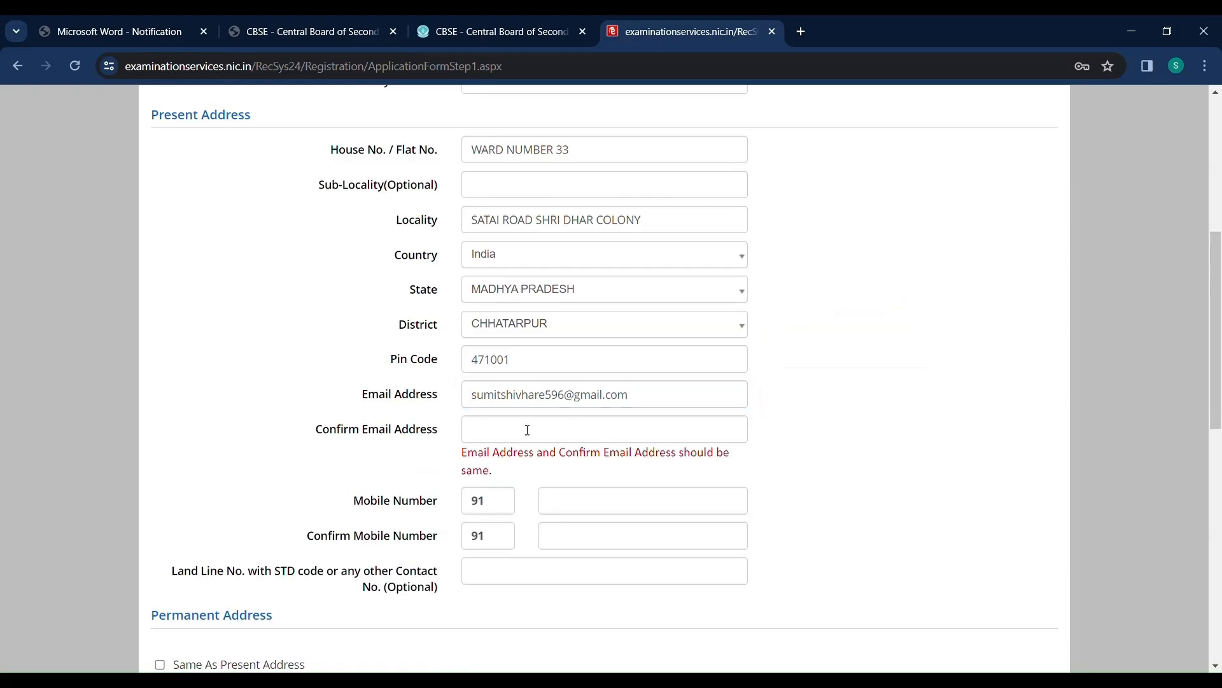
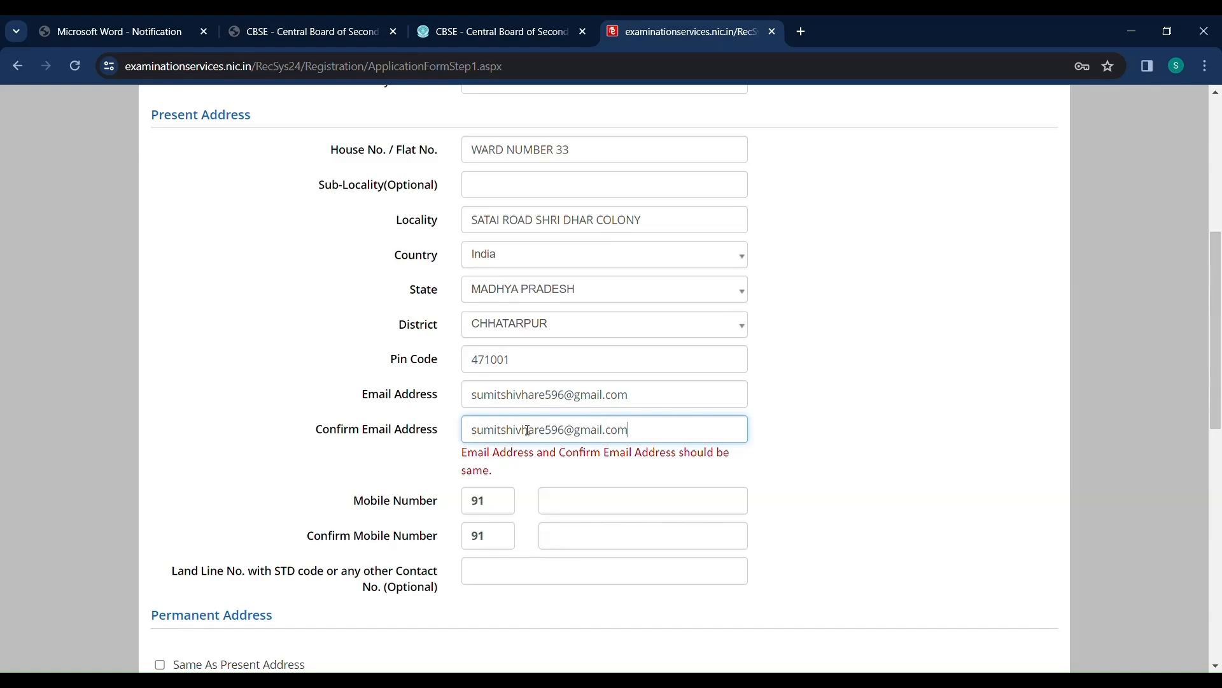
# Enter the applicant's mobile number and its confirmation.
pyautogui.click(578, 503)
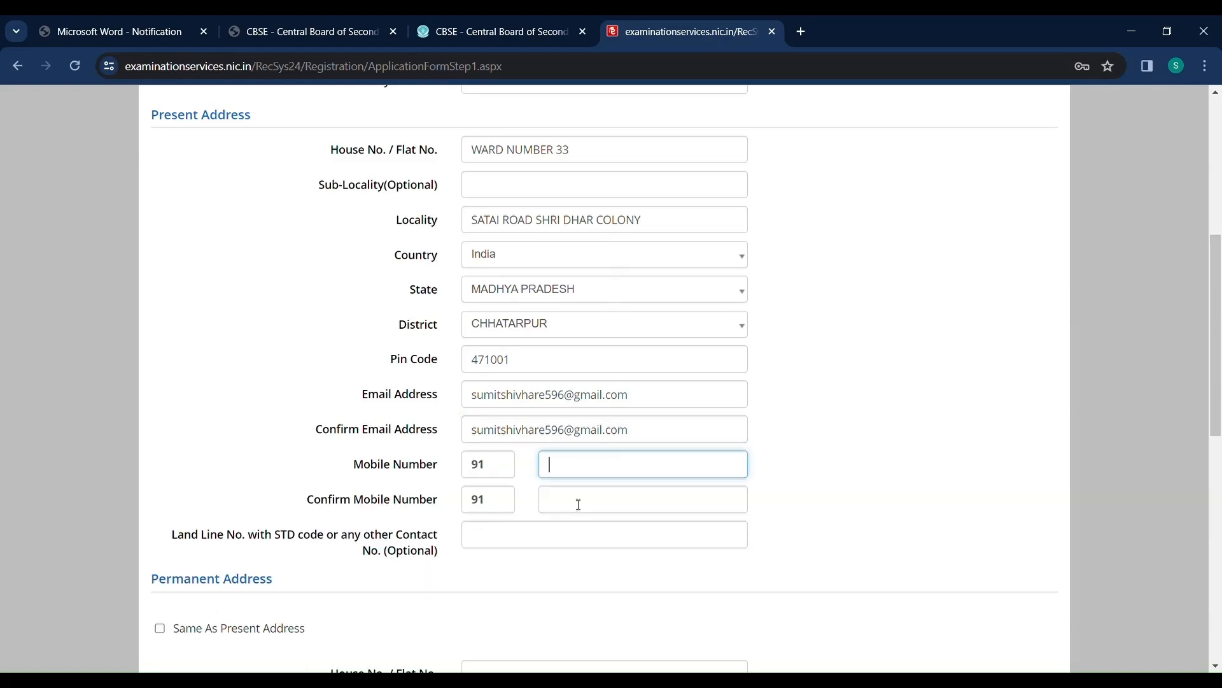
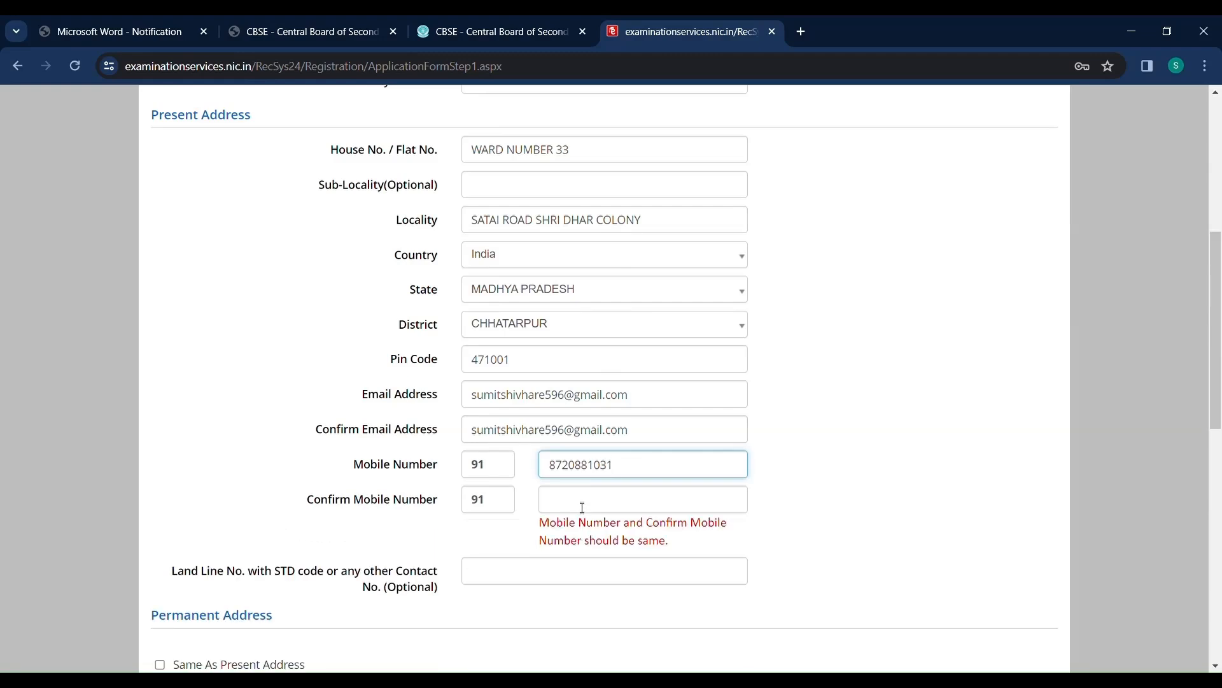
pyautogui.click(582, 507)
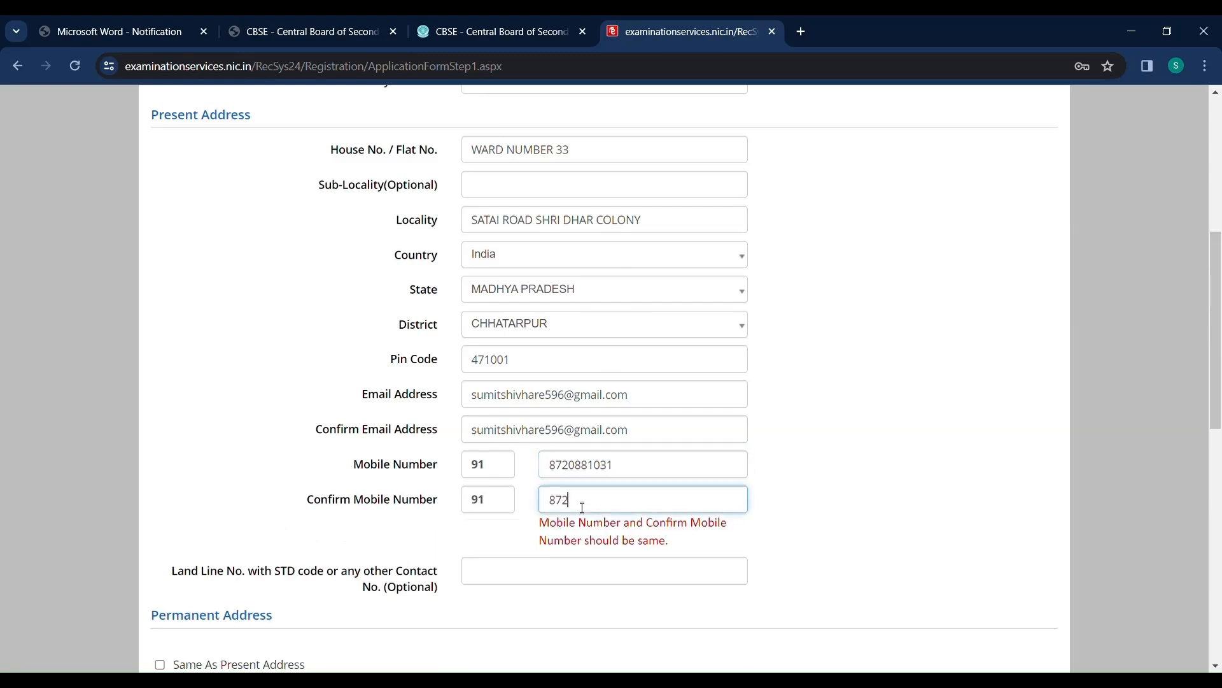
# Mark the permanent address as same as the present address.
pyautogui.click(806, 486)
pyautogui.scroll(-1, 627, 515)
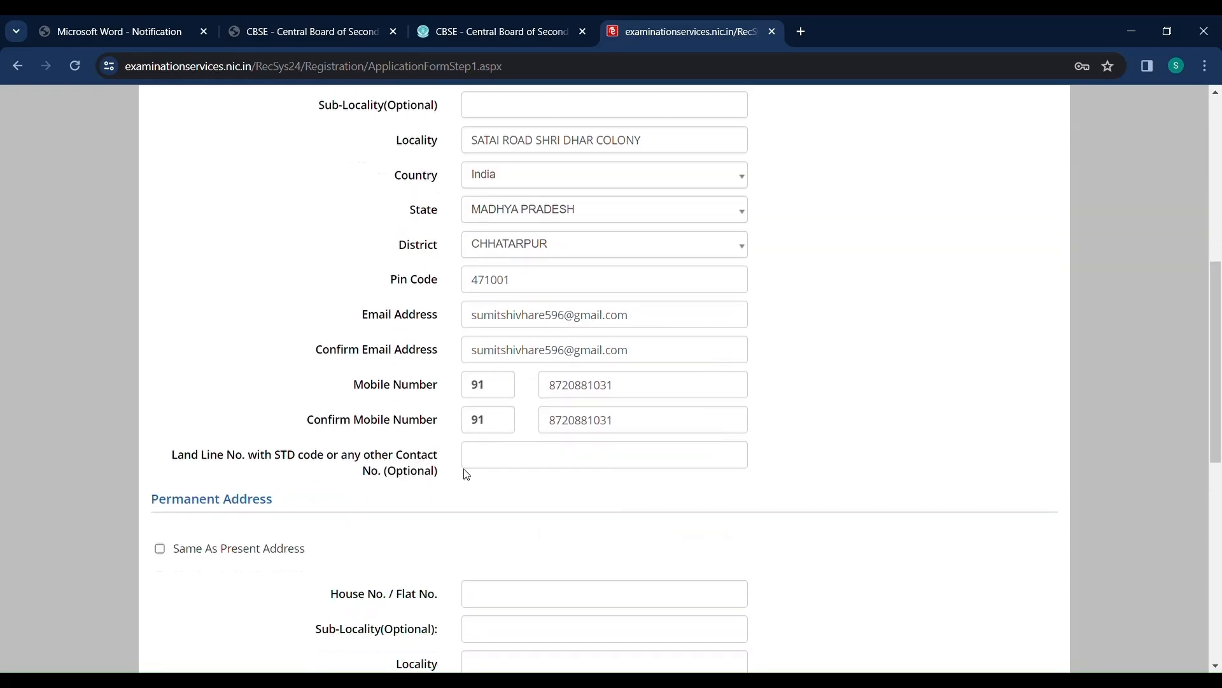
pyautogui.scroll(-1, 335, 527)
pyautogui.click(160, 468)
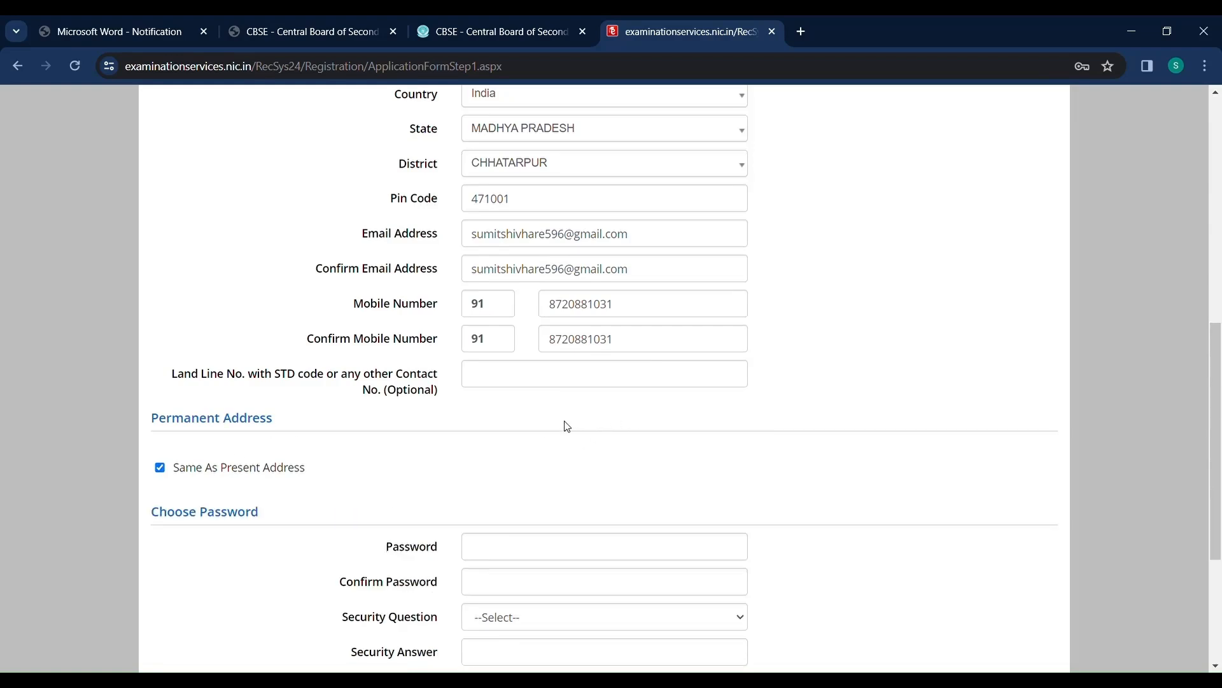
pyautogui.scroll(-3, 564, 423)
# Set the account password and the rarely-visited-website security question with its answer.
pyautogui.click(547, 320)
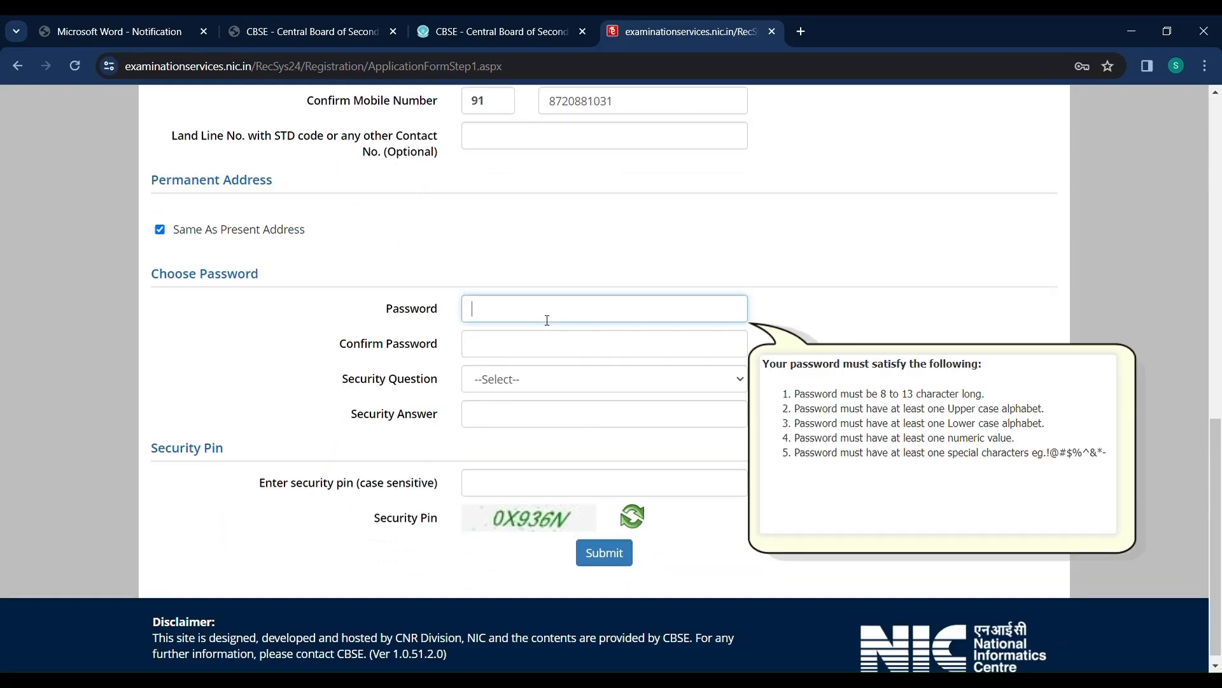
pyautogui.write('•••••')
pyautogui.click(552, 351)
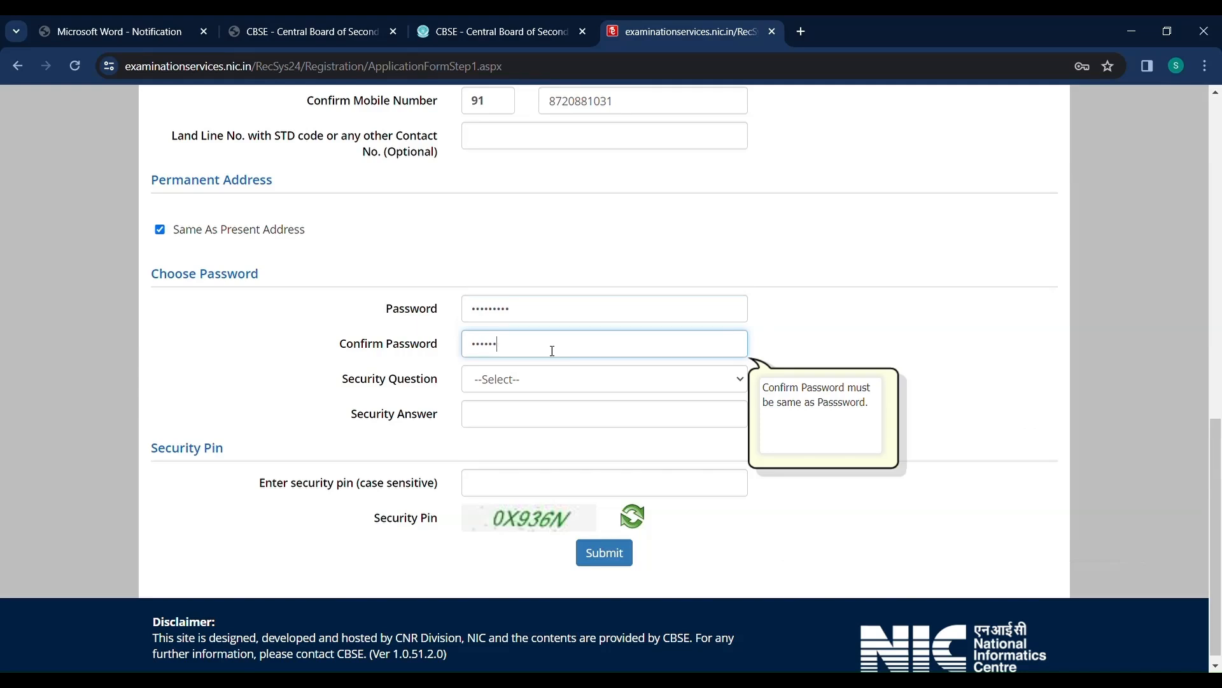
pyautogui.click(519, 381)
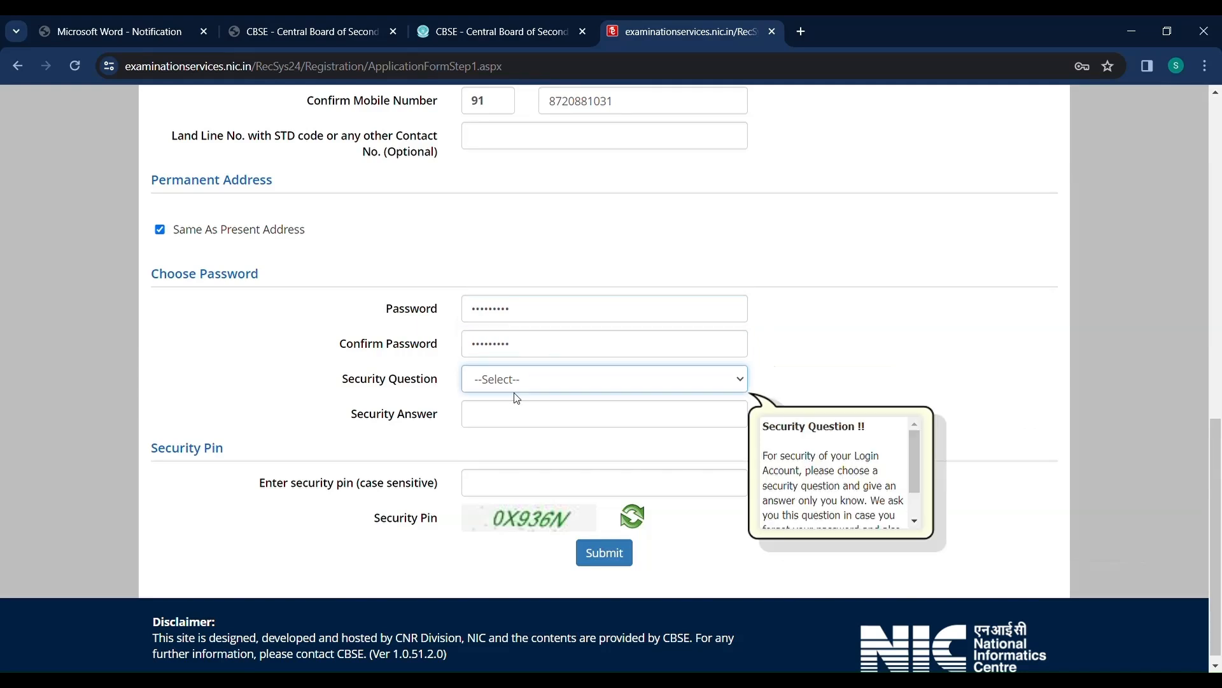
pyautogui.click(517, 419)
pyautogui.click(526, 425)
pyautogui.write('•')
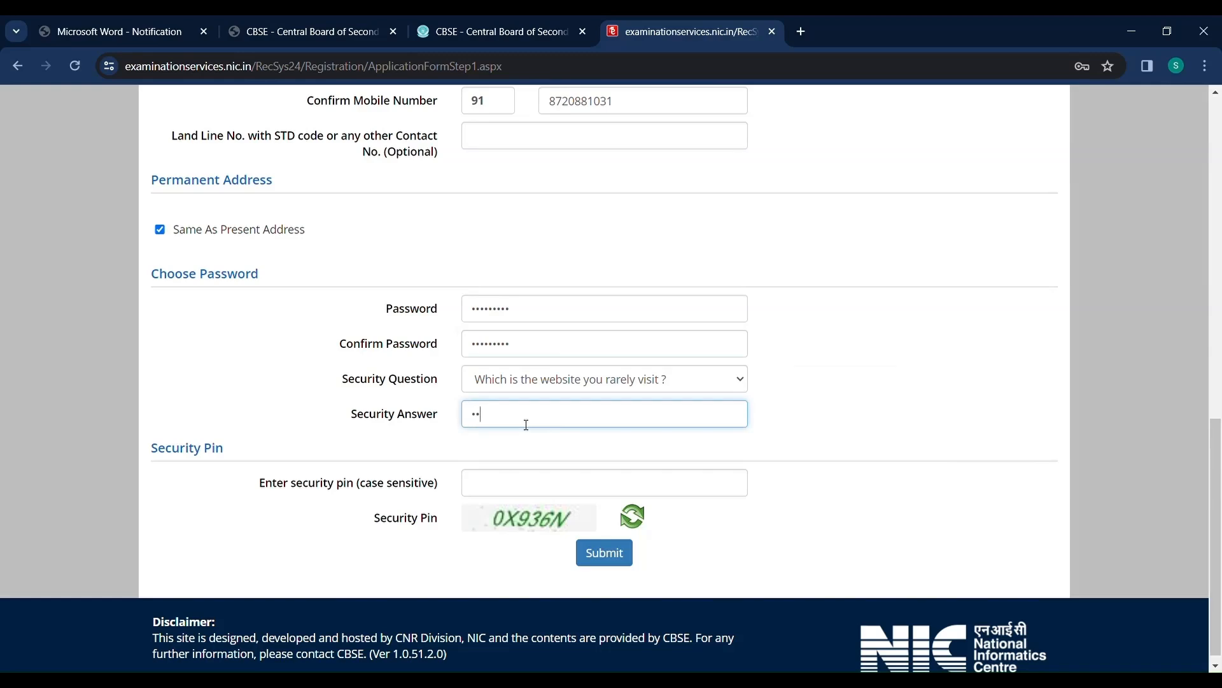
# Enter the captcha security pin and submit the registration details for review.
pyautogui.click(530, 485)
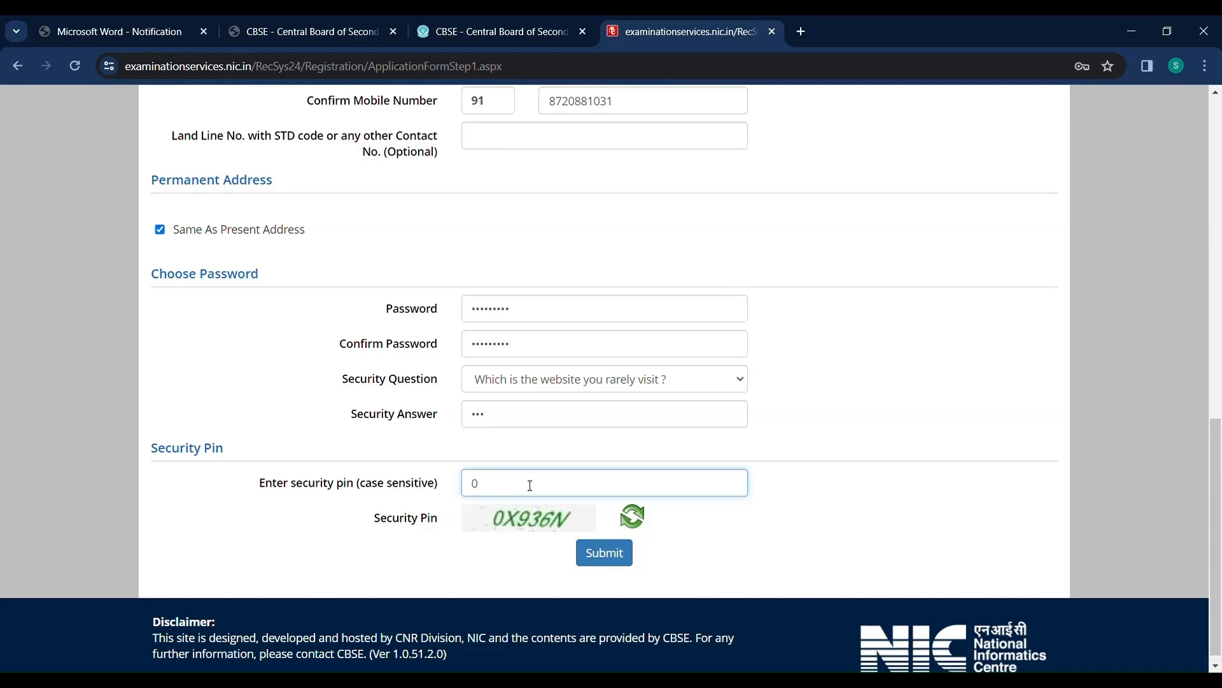
pyautogui.write('0X936N')
pyautogui.click(838, 529)
pyautogui.scroll(15, 839, 531)
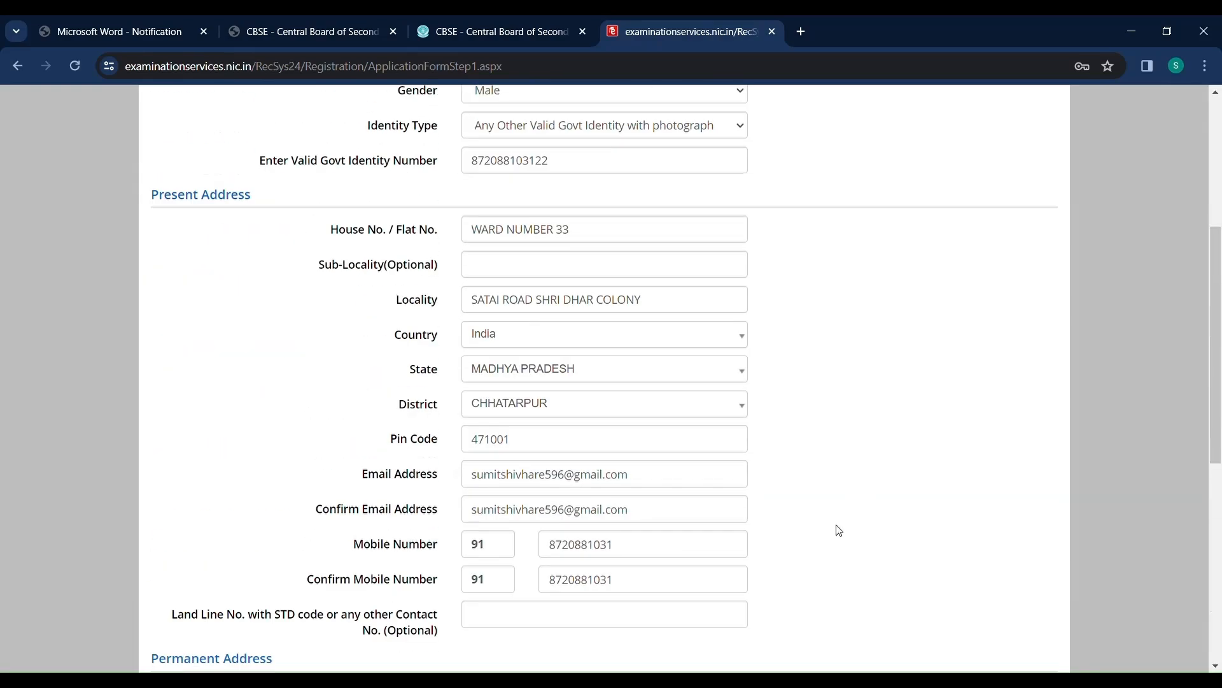
pyautogui.scroll(-12, 839, 531)
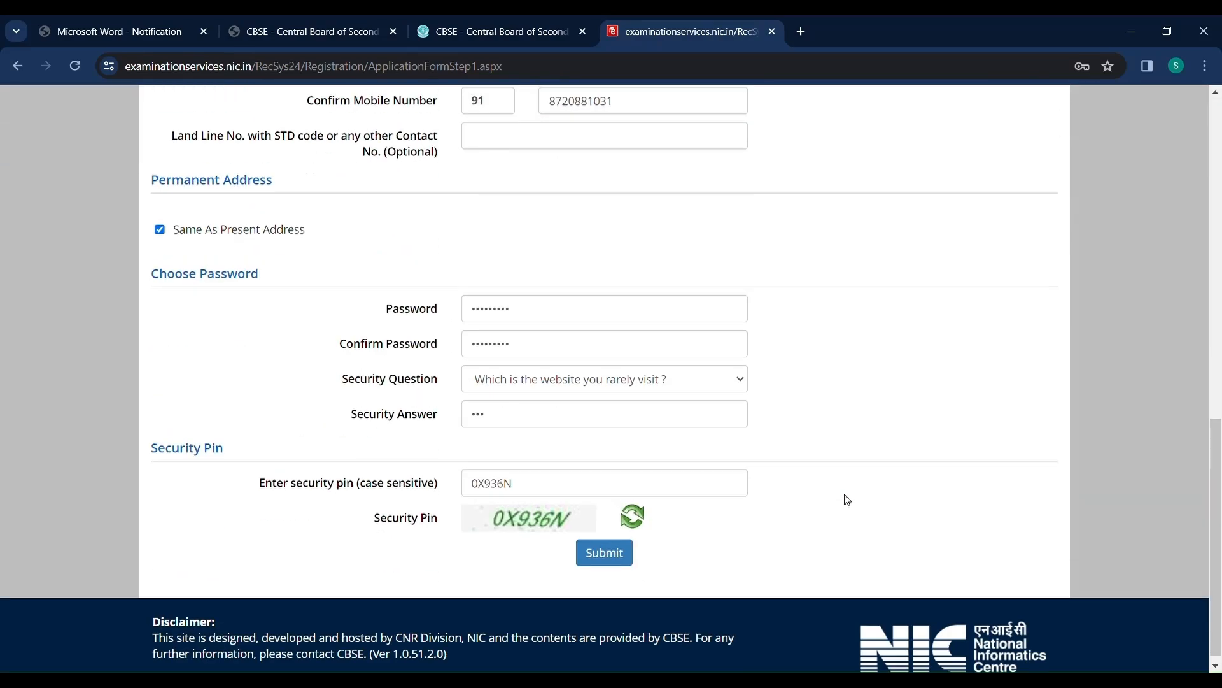
pyautogui.click(608, 551)
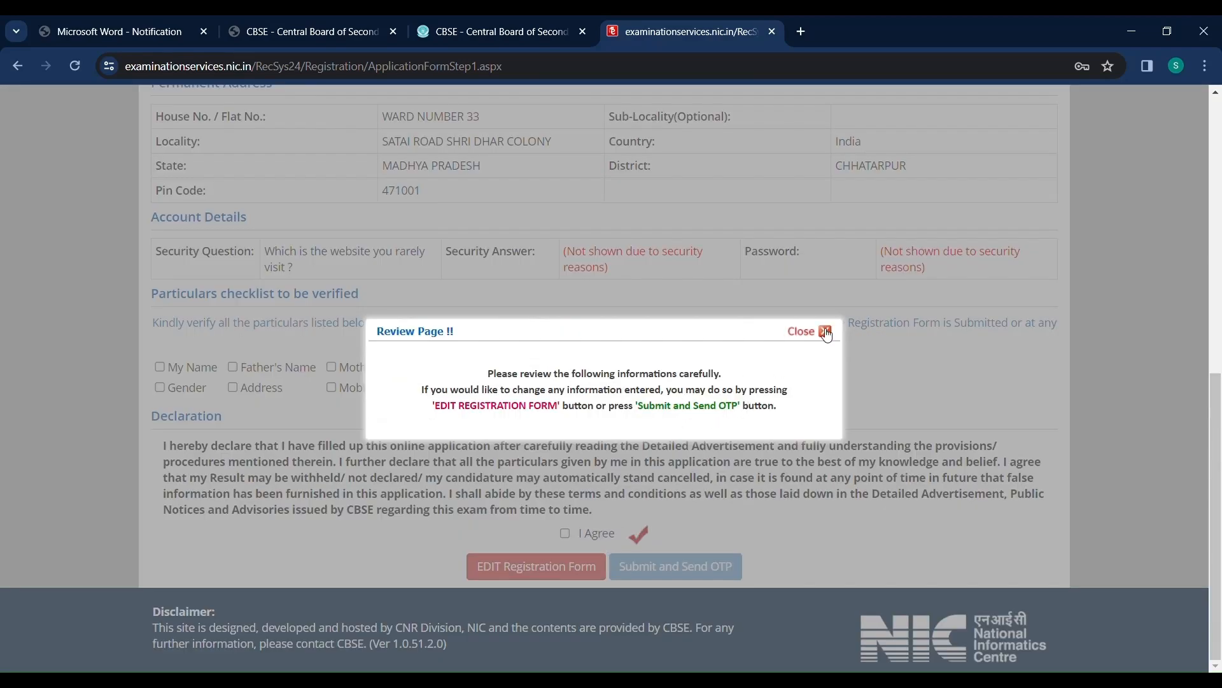
# Tick all eight verified particulars and the declaration, then confirm submission to get the OTP.
pyautogui.click(826, 332)
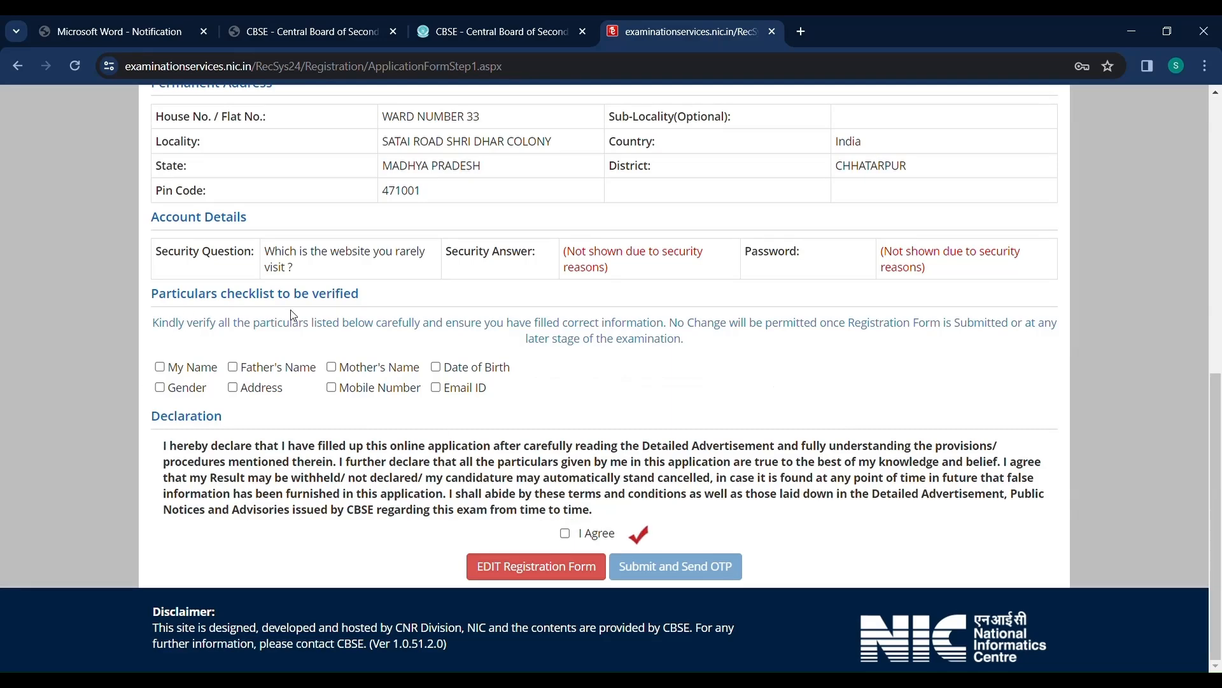
pyautogui.click(160, 367)
pyautogui.click(161, 388)
pyautogui.click(232, 388)
pyautogui.click(233, 368)
pyautogui.click(332, 368)
pyautogui.click(331, 387)
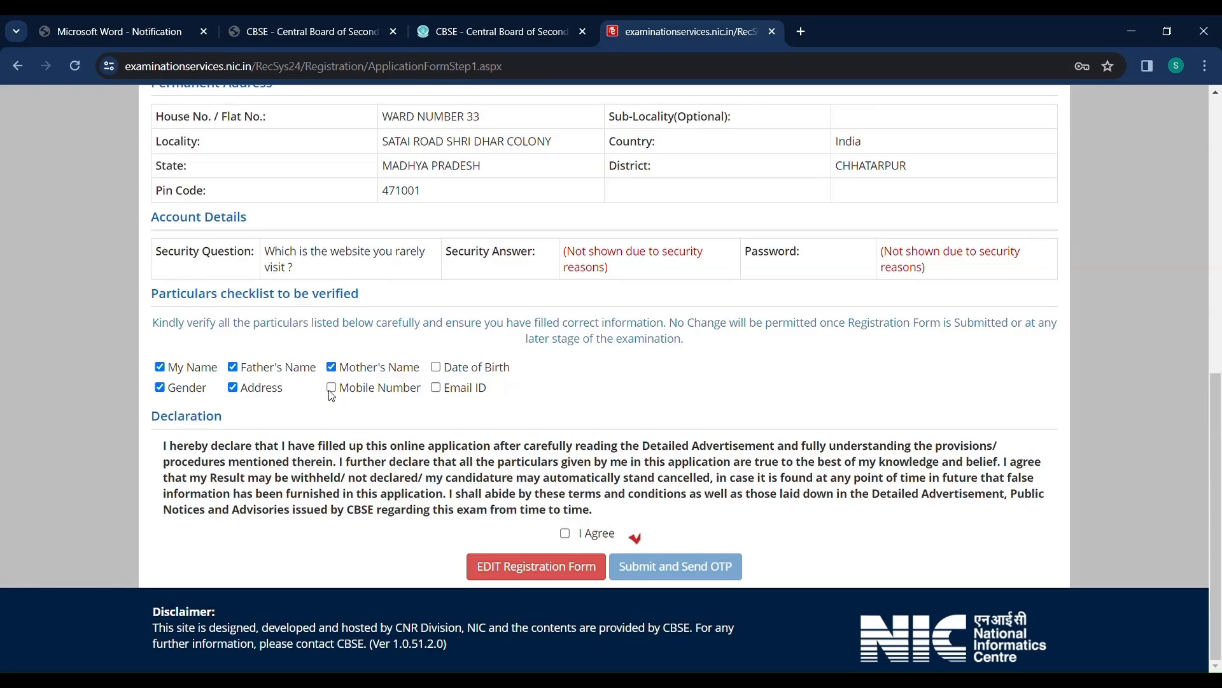
pyautogui.click(435, 368)
pyautogui.click(436, 388)
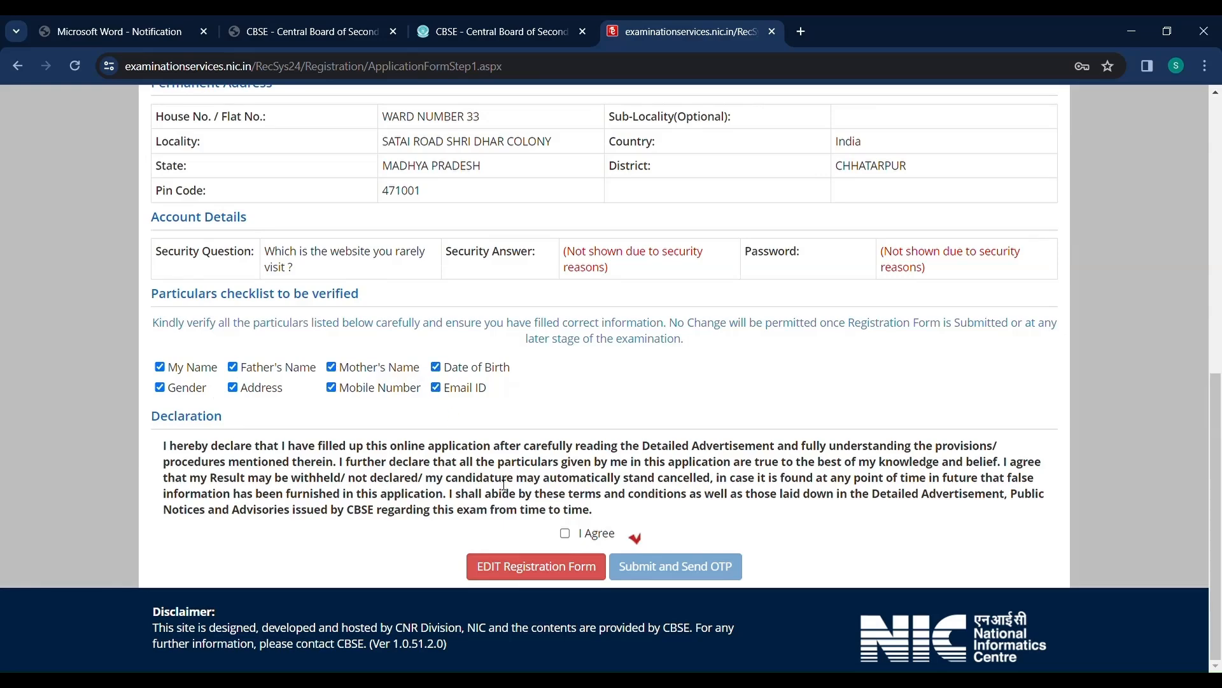
pyautogui.click(566, 534)
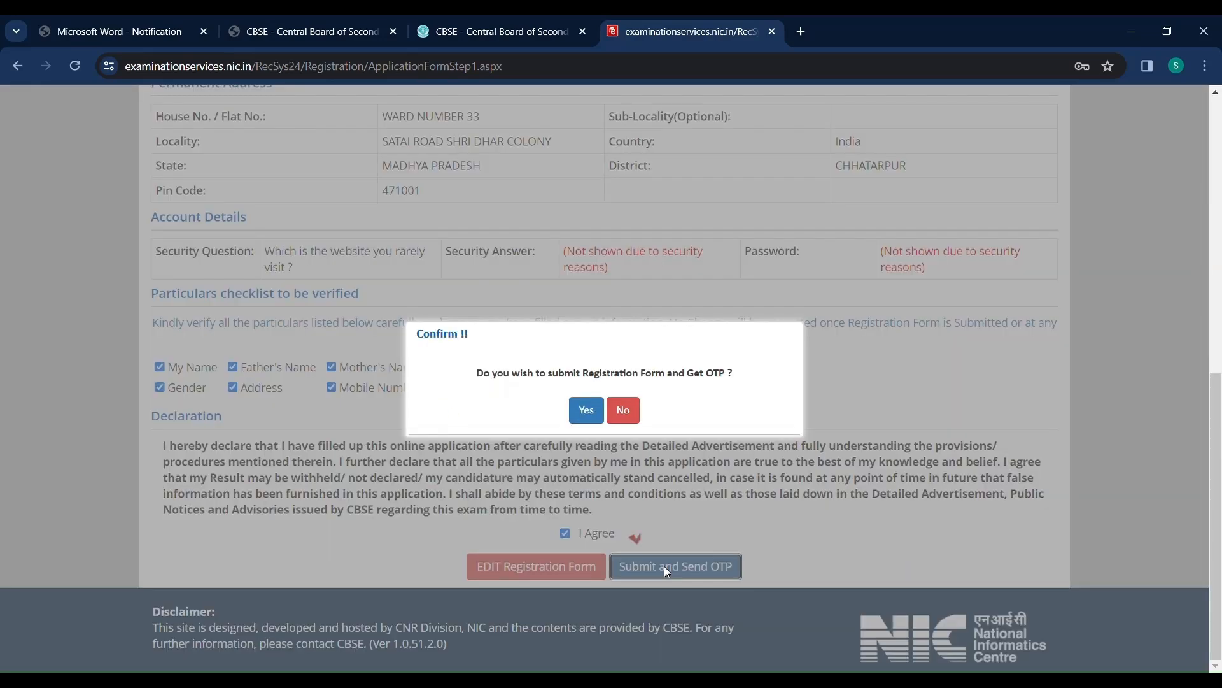
pyautogui.click(586, 411)
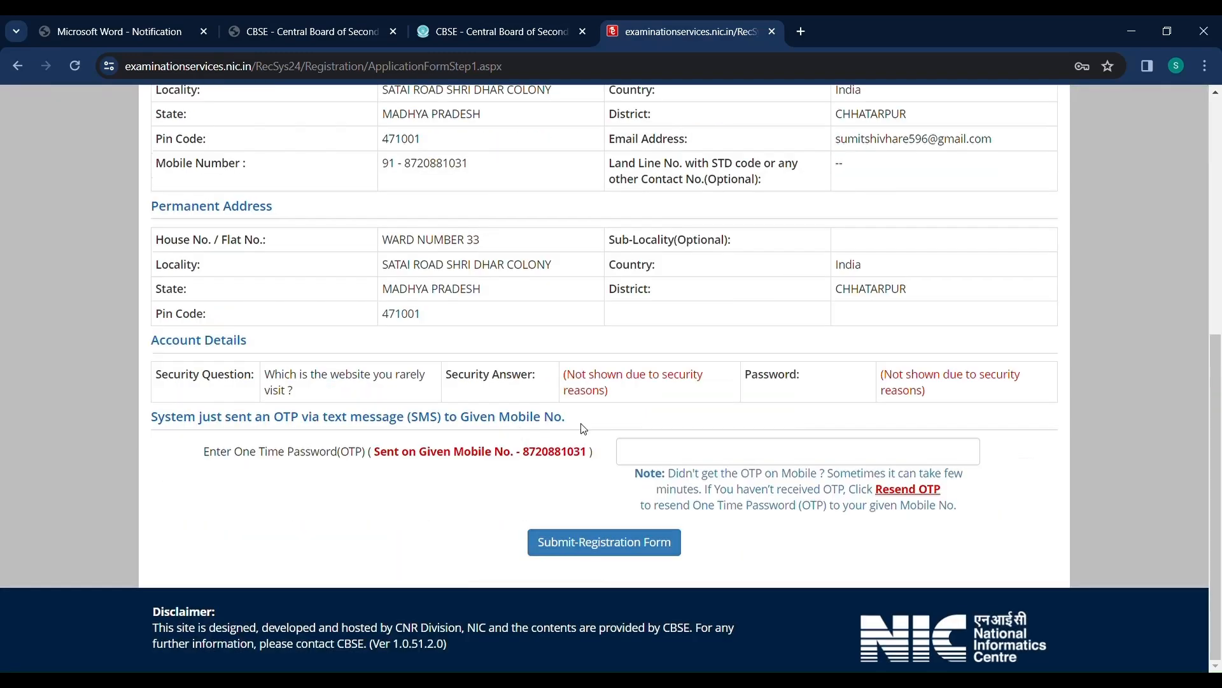
# Submit the registration form with the SMS OTP and open Complete Application Form.
pyautogui.click(657, 458)
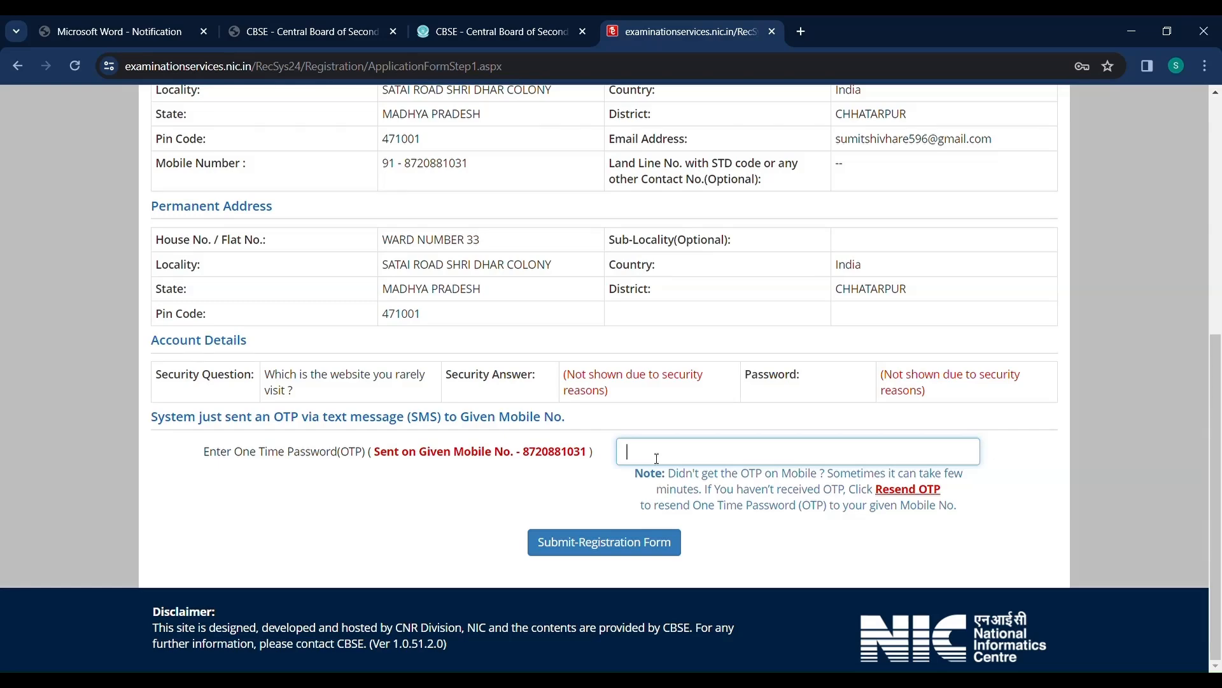
pyautogui.click(608, 538)
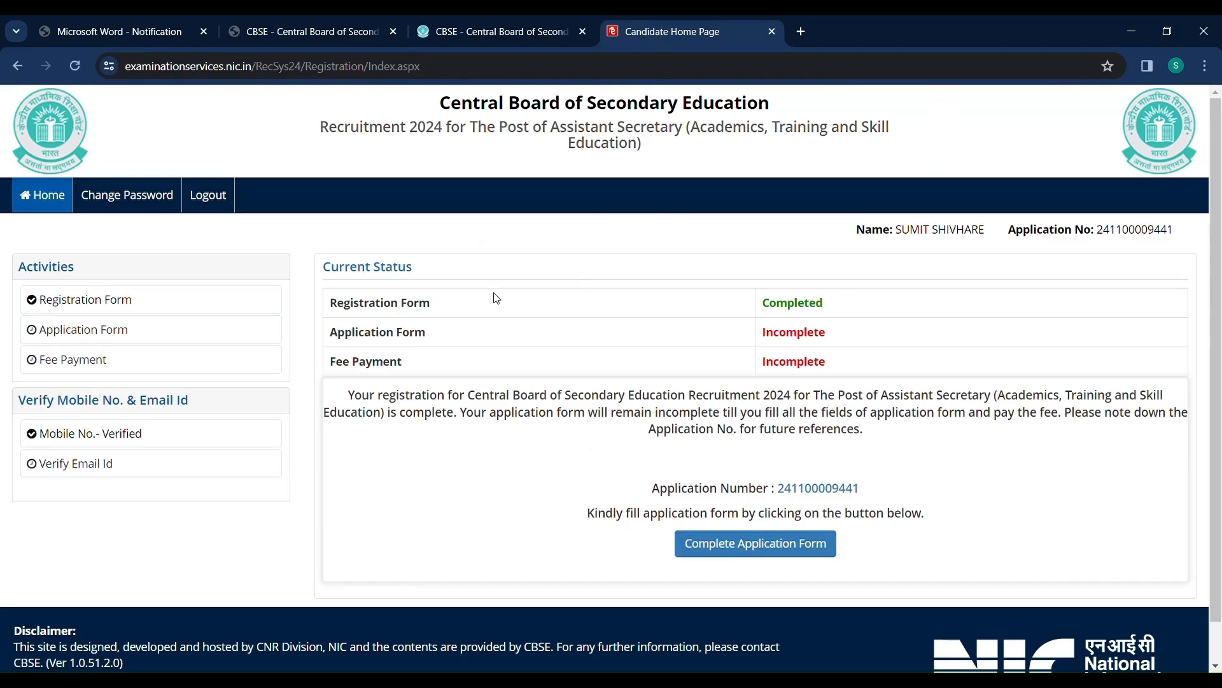
pyautogui.click(740, 547)
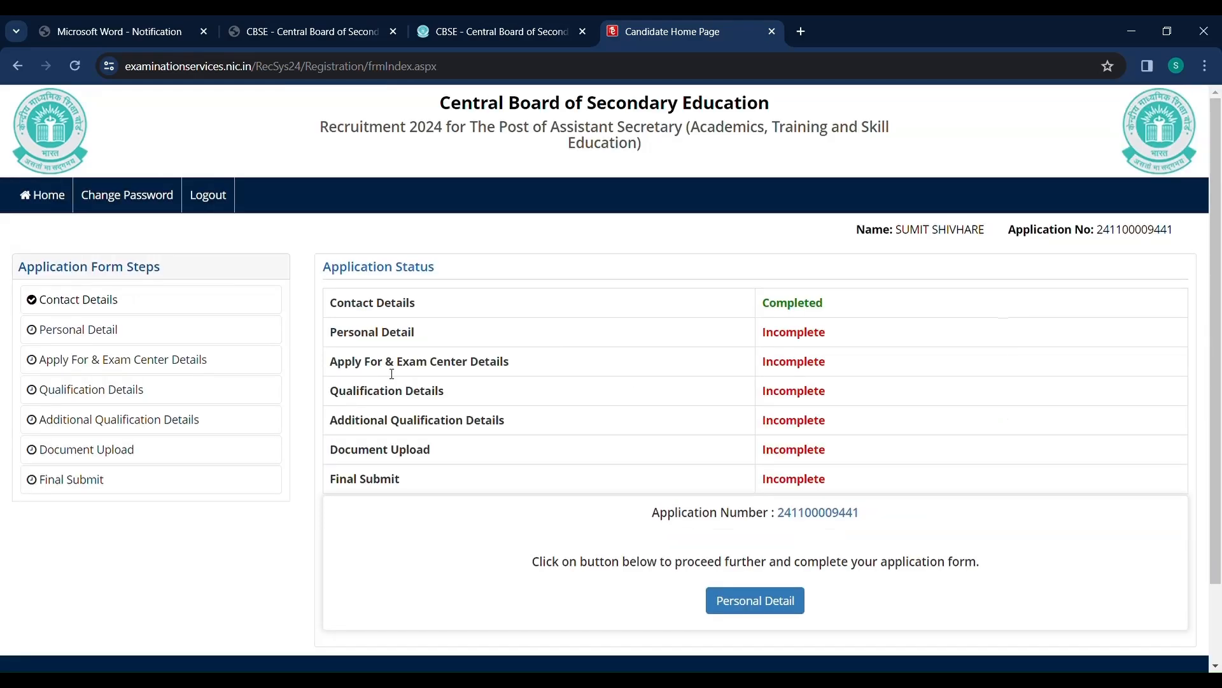
# Set nationality Indian, category Unreserved, and No for benchmark disability and scribe.
pyautogui.click(785, 603)
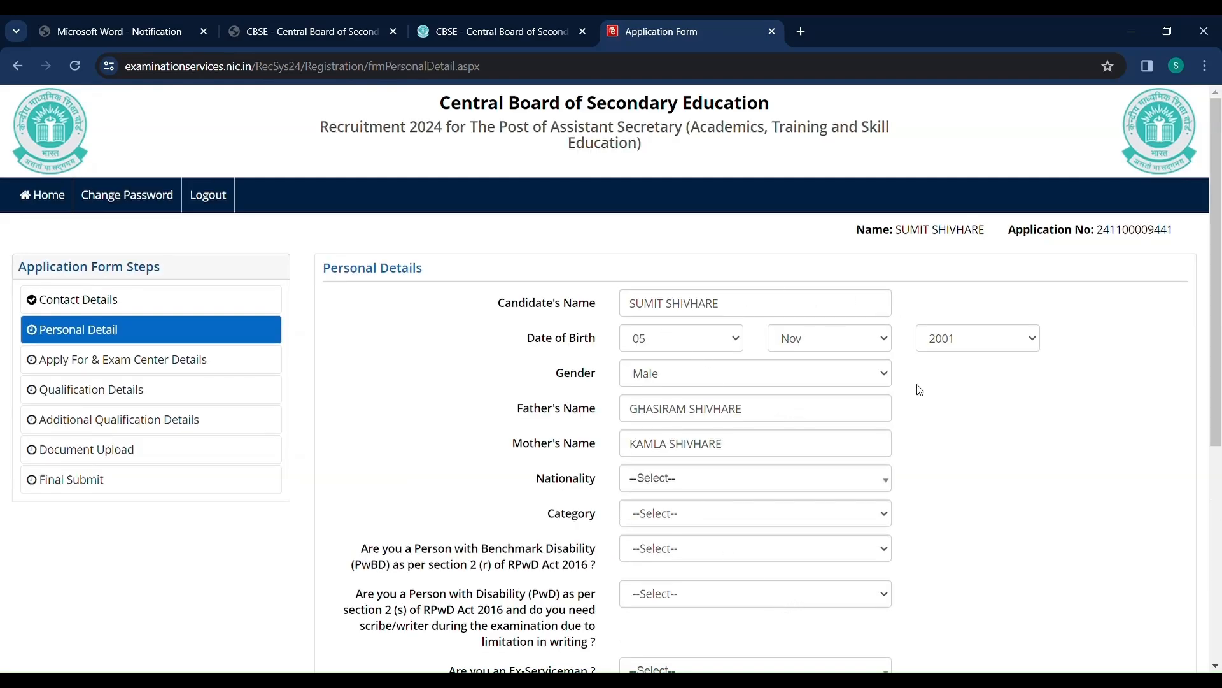
pyautogui.scroll(-1, 920, 389)
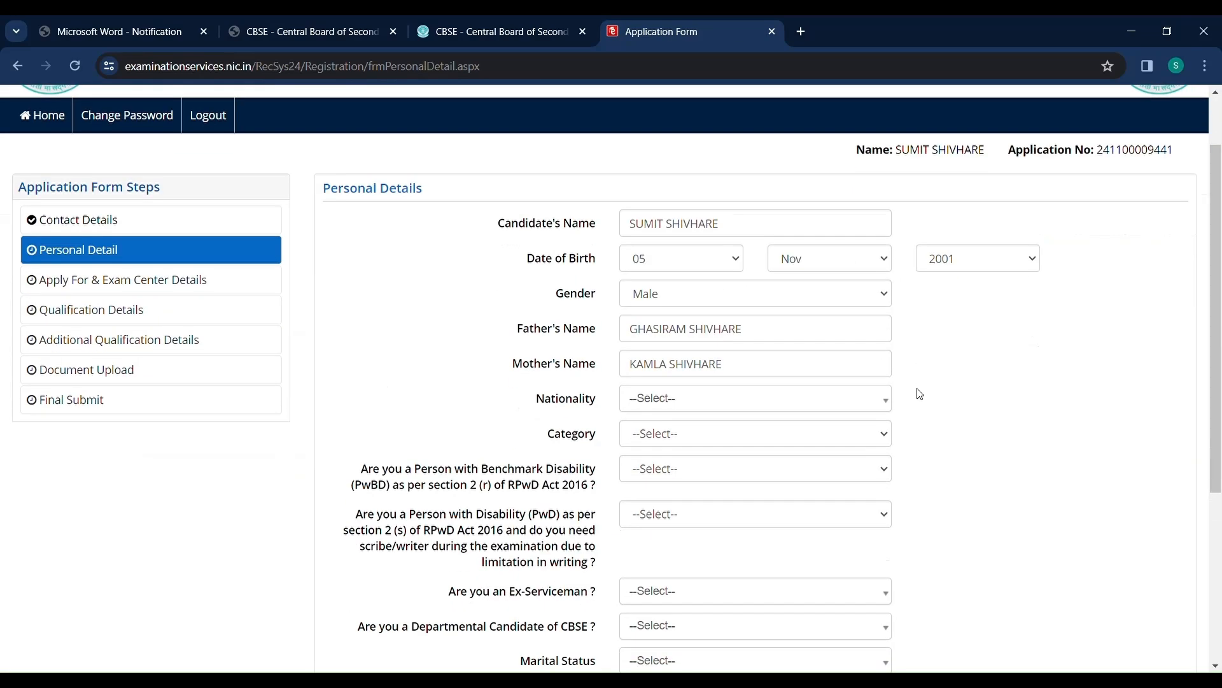
pyautogui.click(652, 415)
pyautogui.click(636, 470)
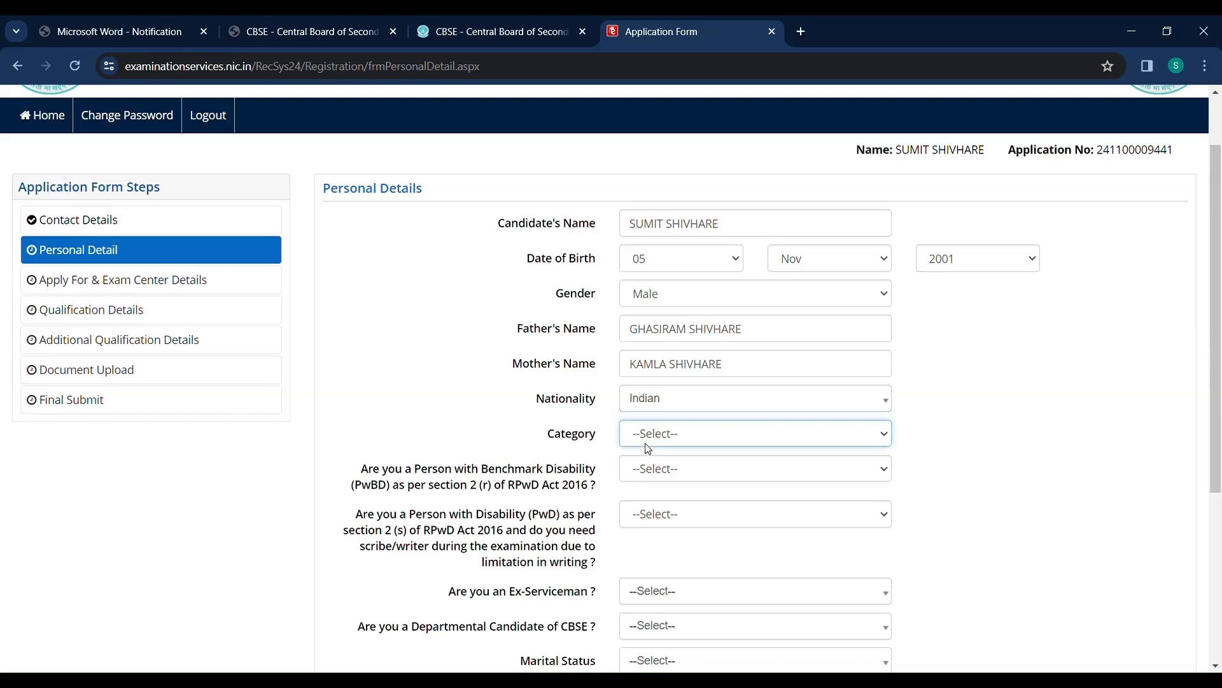
pyautogui.click(646, 532)
pyautogui.click(653, 475)
pyautogui.click(654, 526)
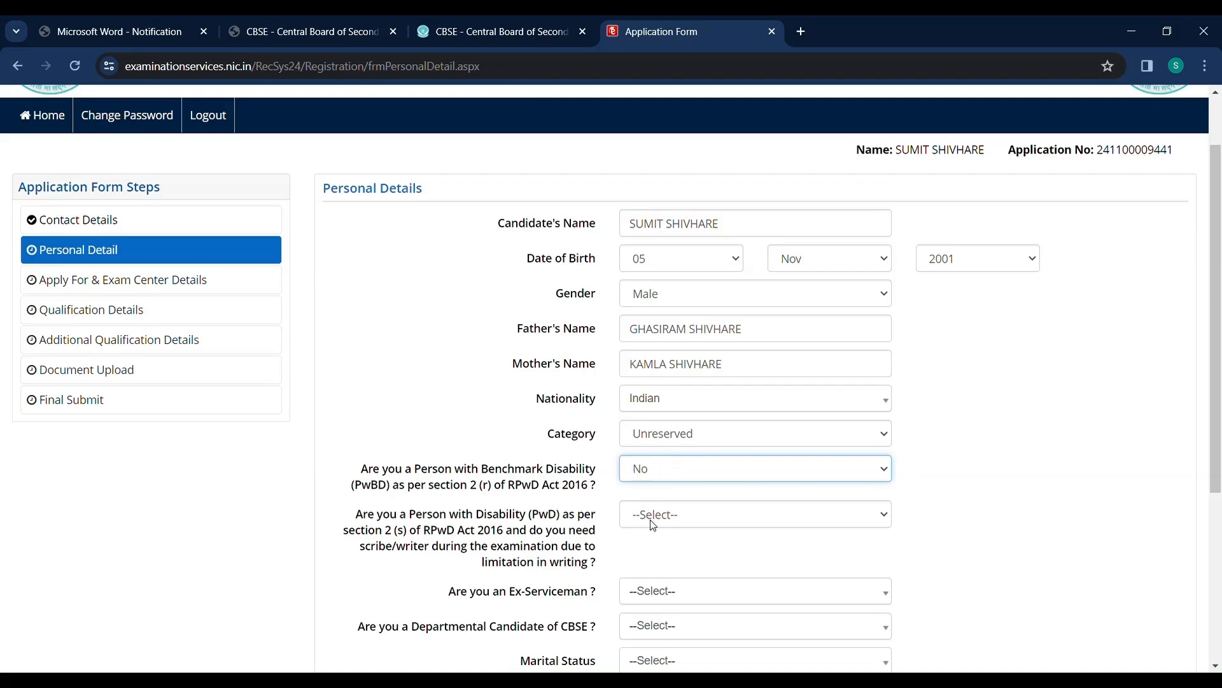
pyautogui.click(659, 529)
pyautogui.click(655, 565)
# Answer No to ex-serviceman and departmental, set marital status Single, enter the pin, and save.
pyautogui.scroll(-2, 669, 548)
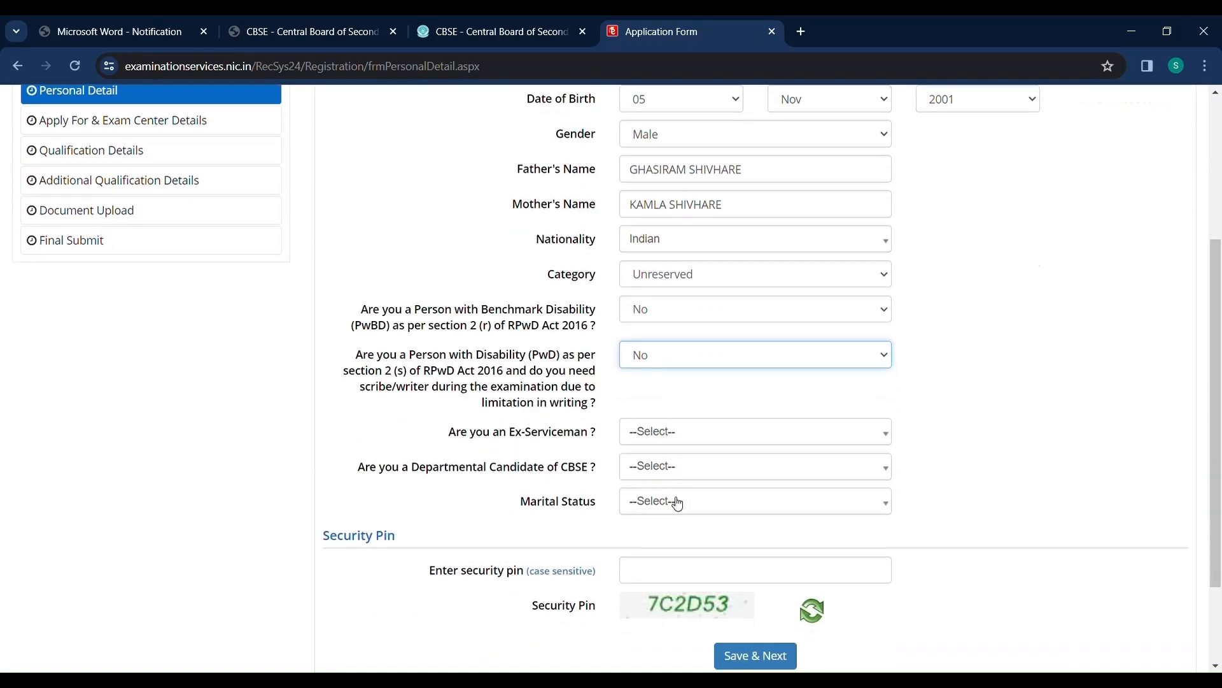
pyautogui.click(671, 433)
pyautogui.click(655, 523)
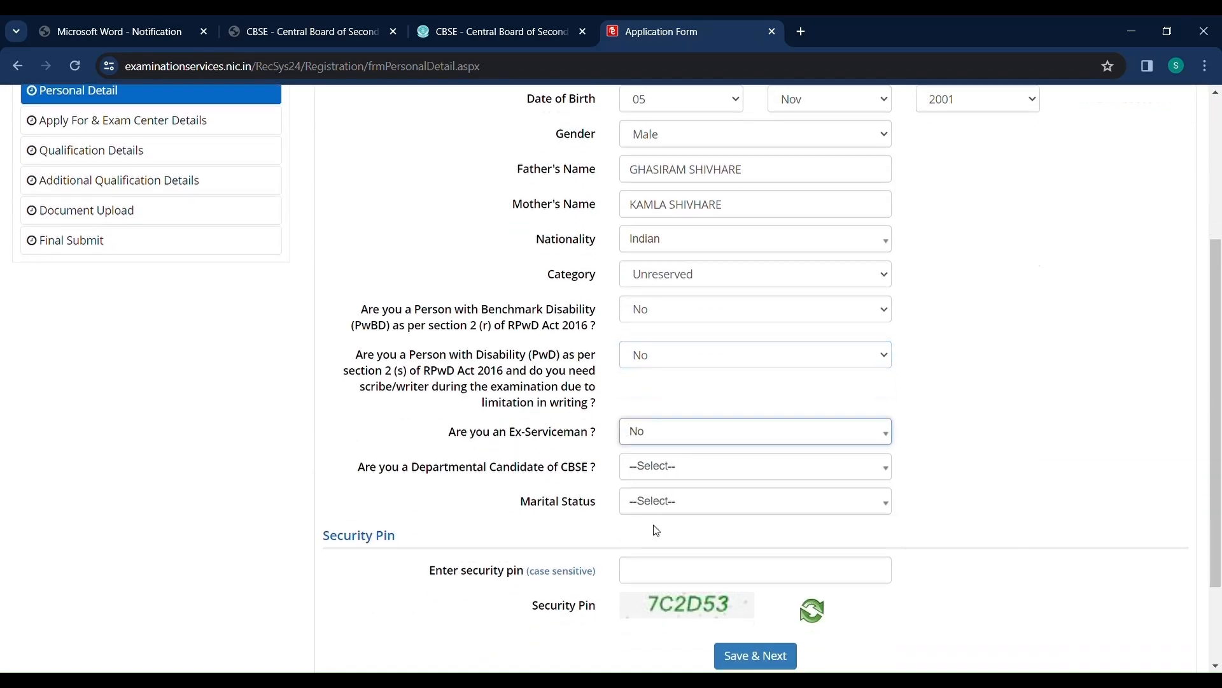
pyautogui.click(652, 472)
pyautogui.click(647, 559)
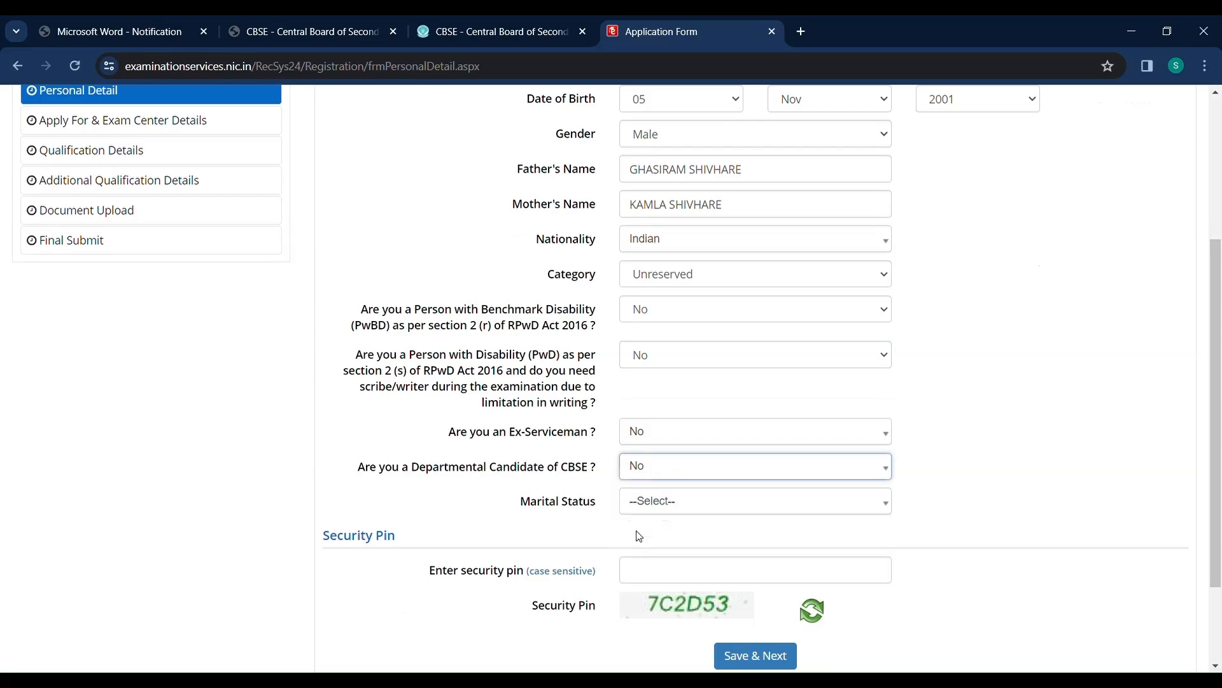
pyautogui.click(662, 503)
pyautogui.click(644, 571)
pyautogui.scroll(-2, 698, 479)
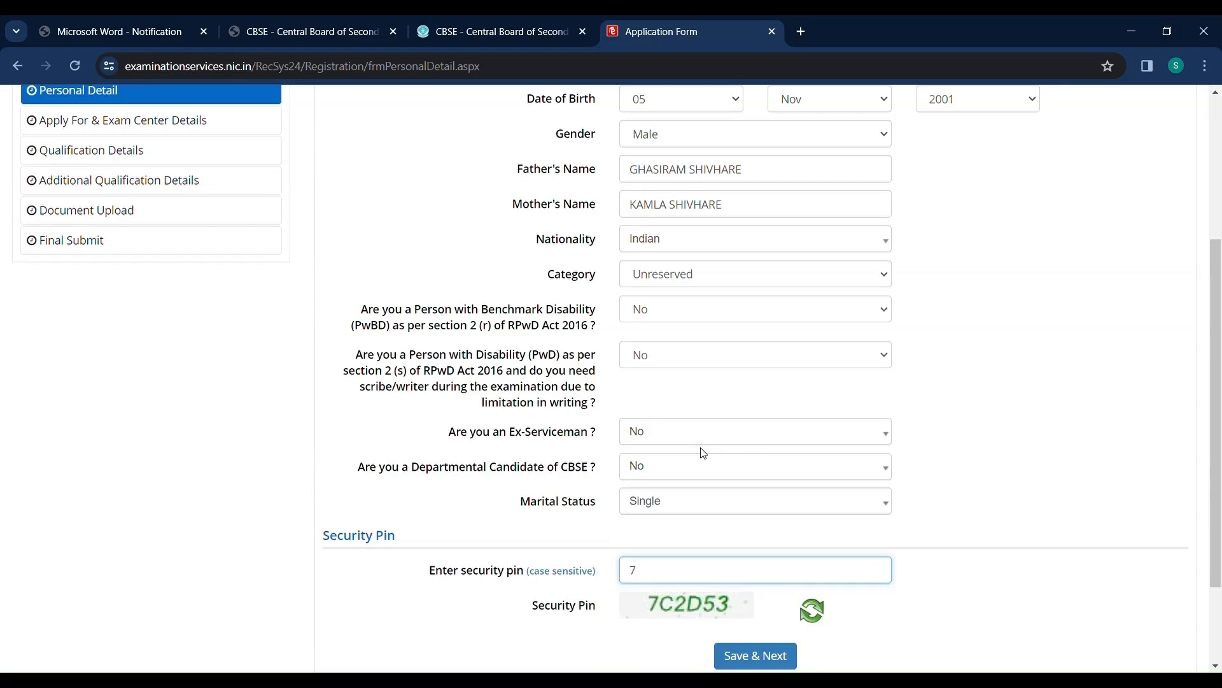
pyautogui.write('7C2D53')
pyautogui.scroll(-2, 845, 464)
pyautogui.click(745, 532)
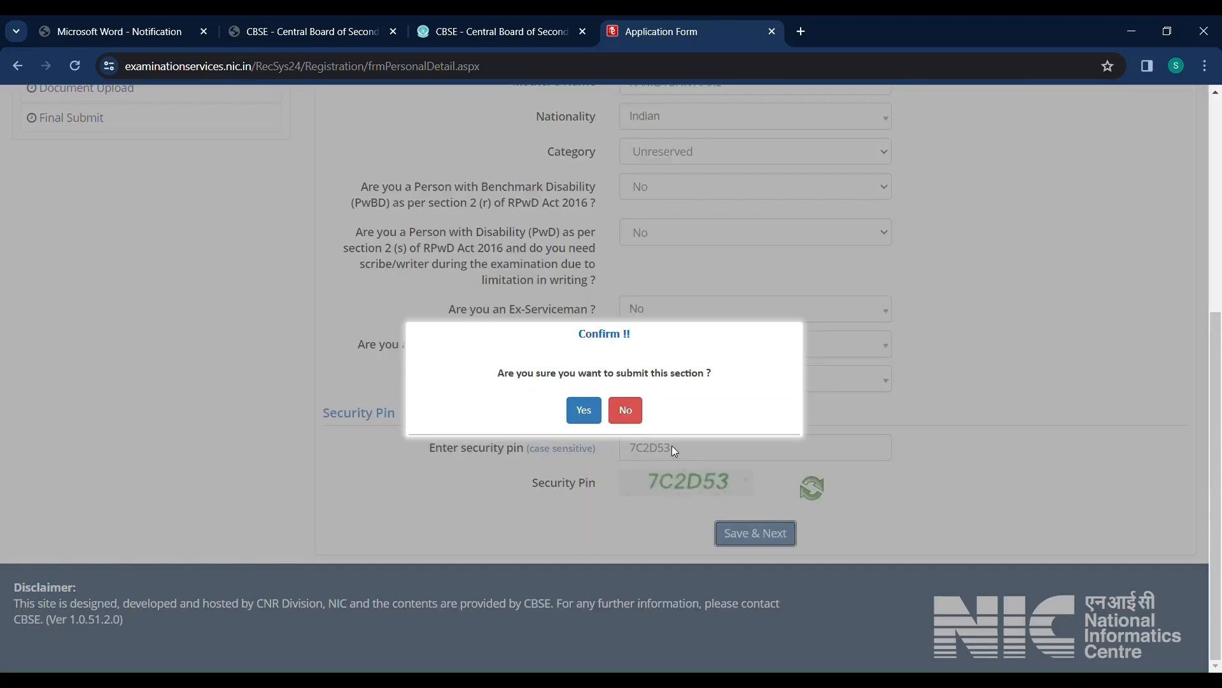
pyautogui.click(584, 410)
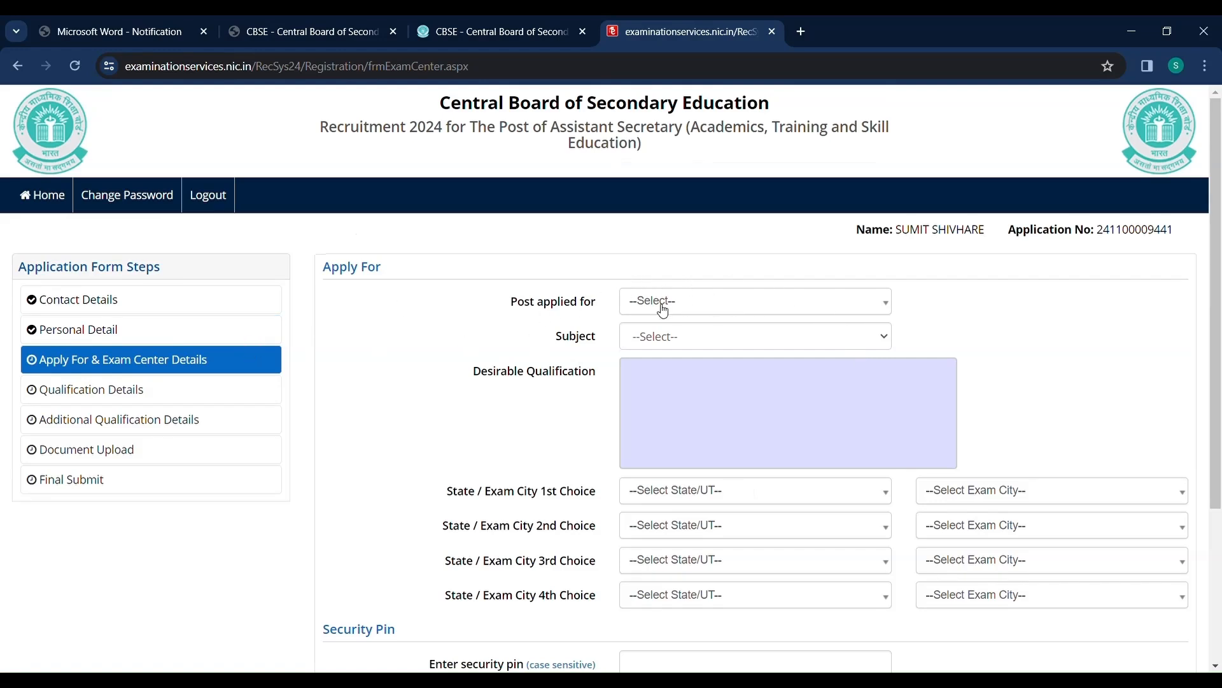
# Apply for Assistant Secretary (Academics, Training) with Maths as the subject.
pyautogui.click(681, 313)
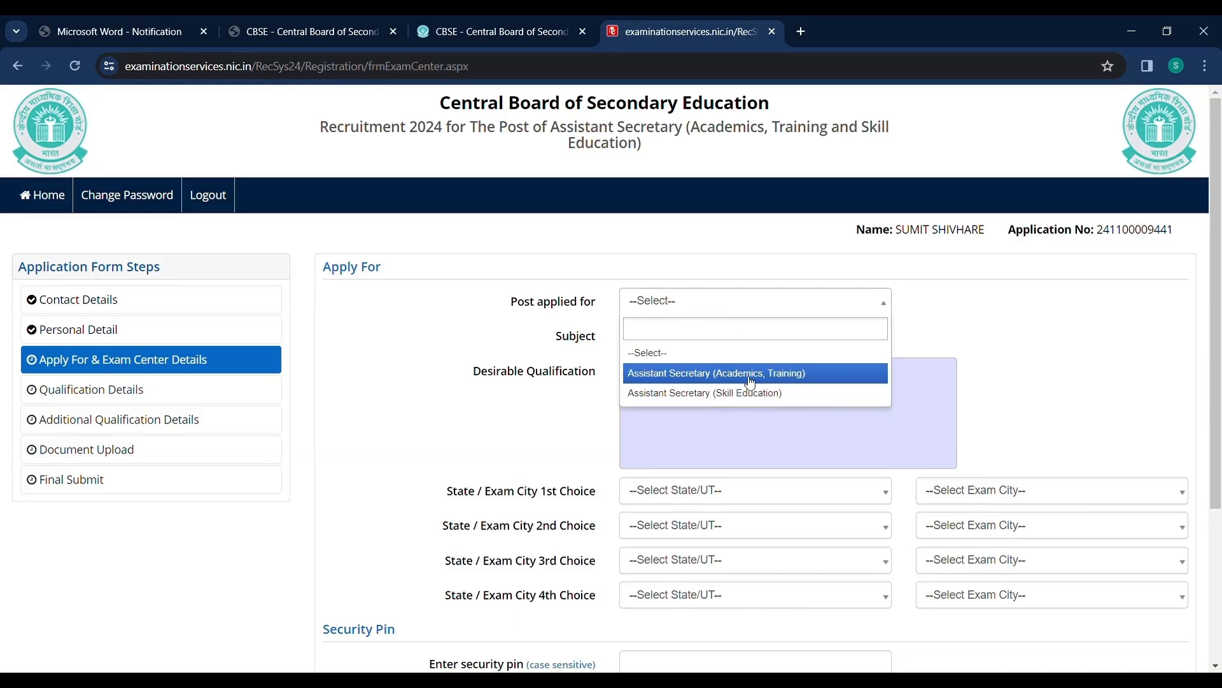
pyautogui.click(715, 376)
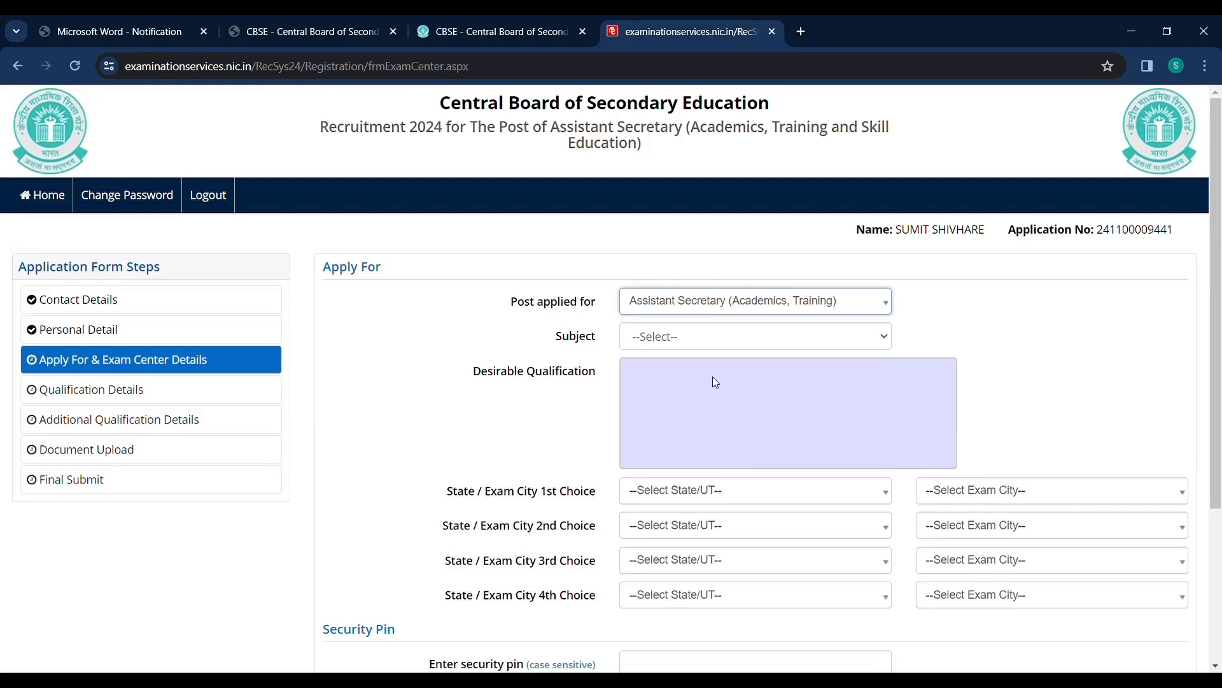
pyautogui.click(666, 341)
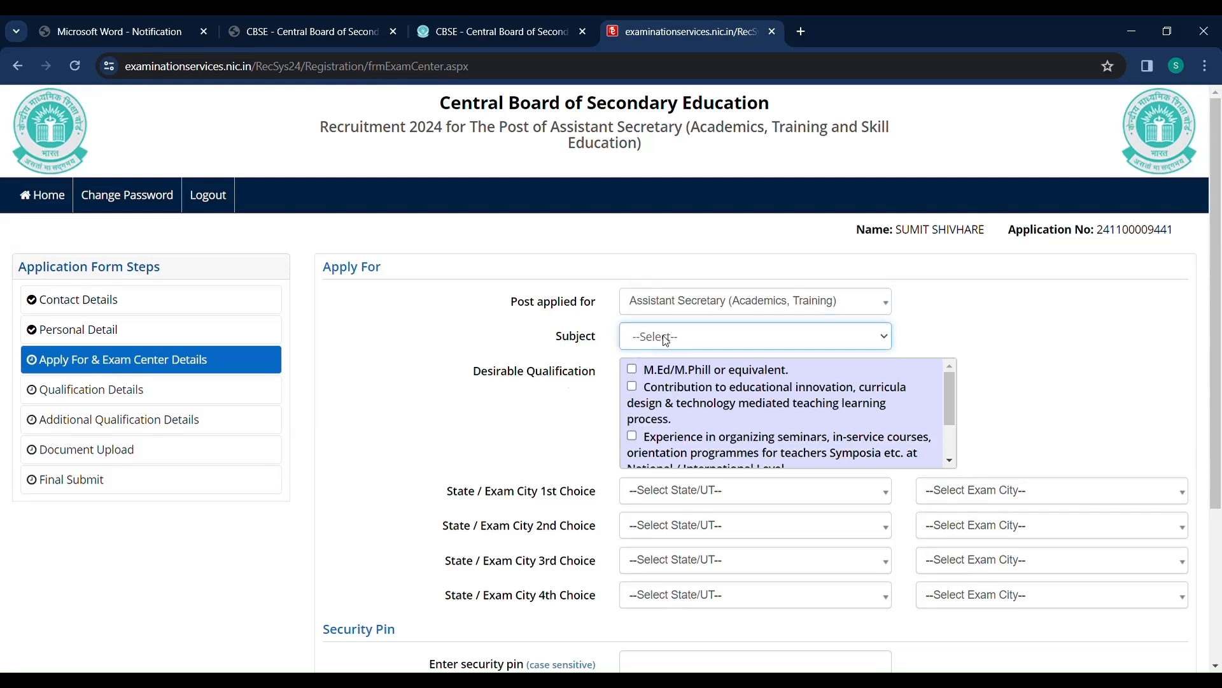
pyautogui.click(666, 410)
pyautogui.click(569, 431)
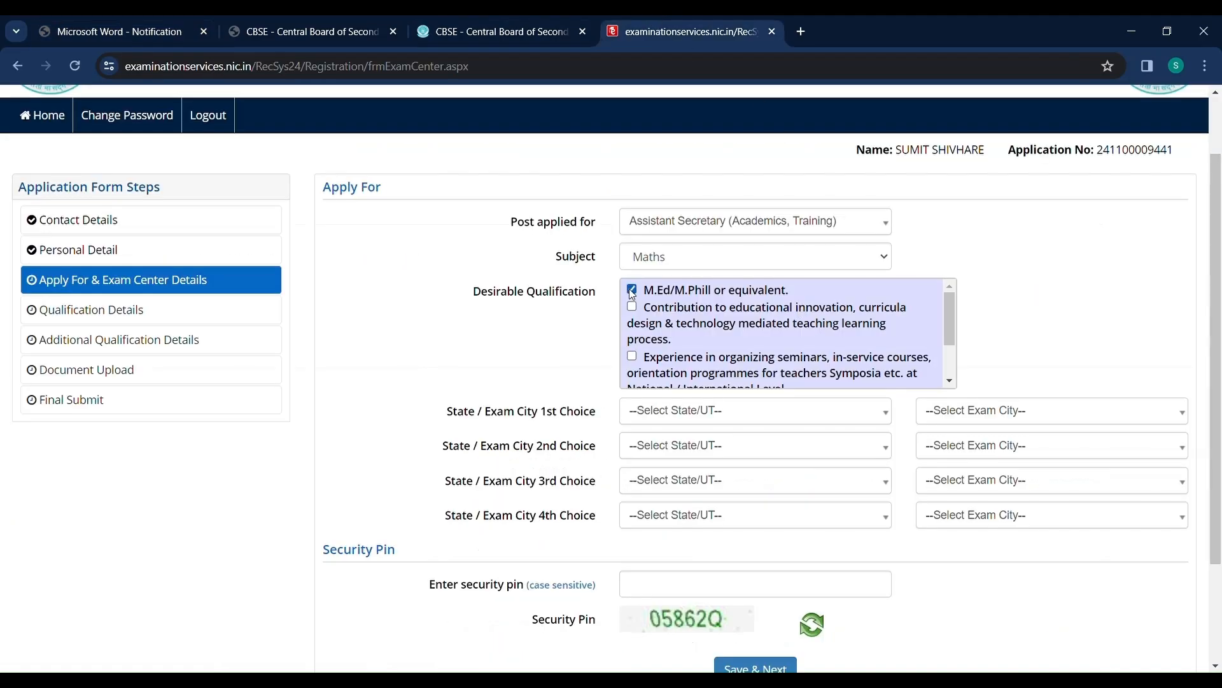
# Save the exam centre section with cities Bhopal, Prayagraj, Delhi, Ajmer and confirm.
pyautogui.scroll(-1, 804, 324)
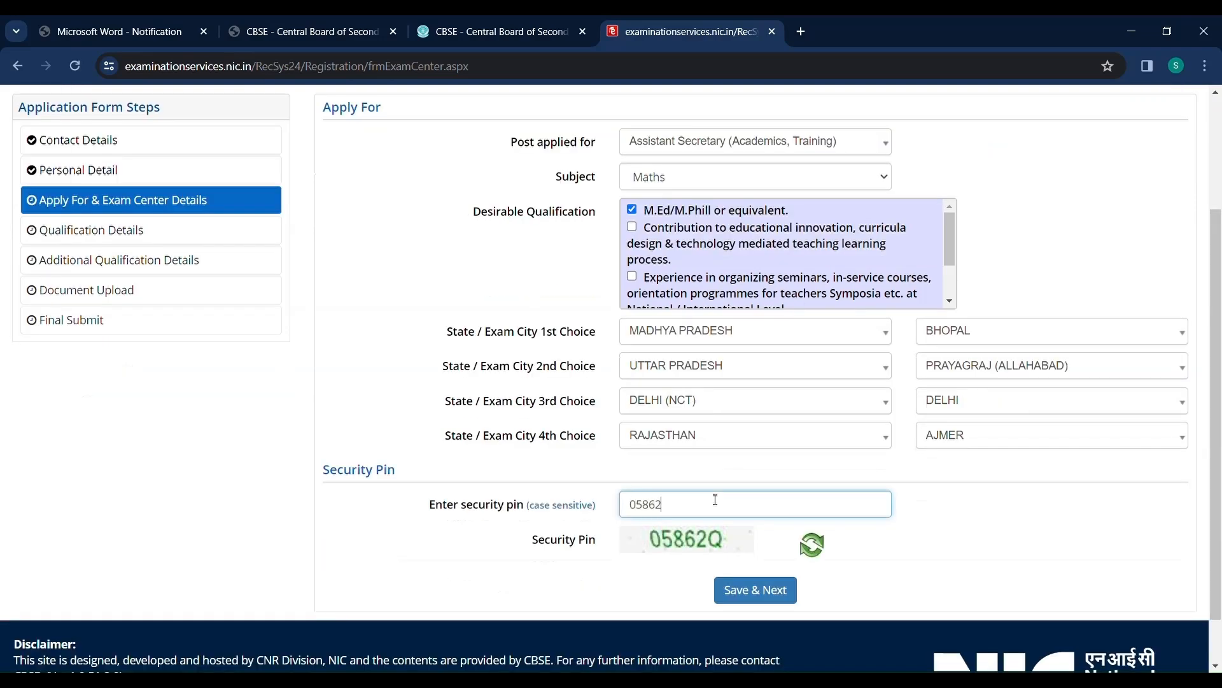
pyautogui.scroll(3, 699, 514)
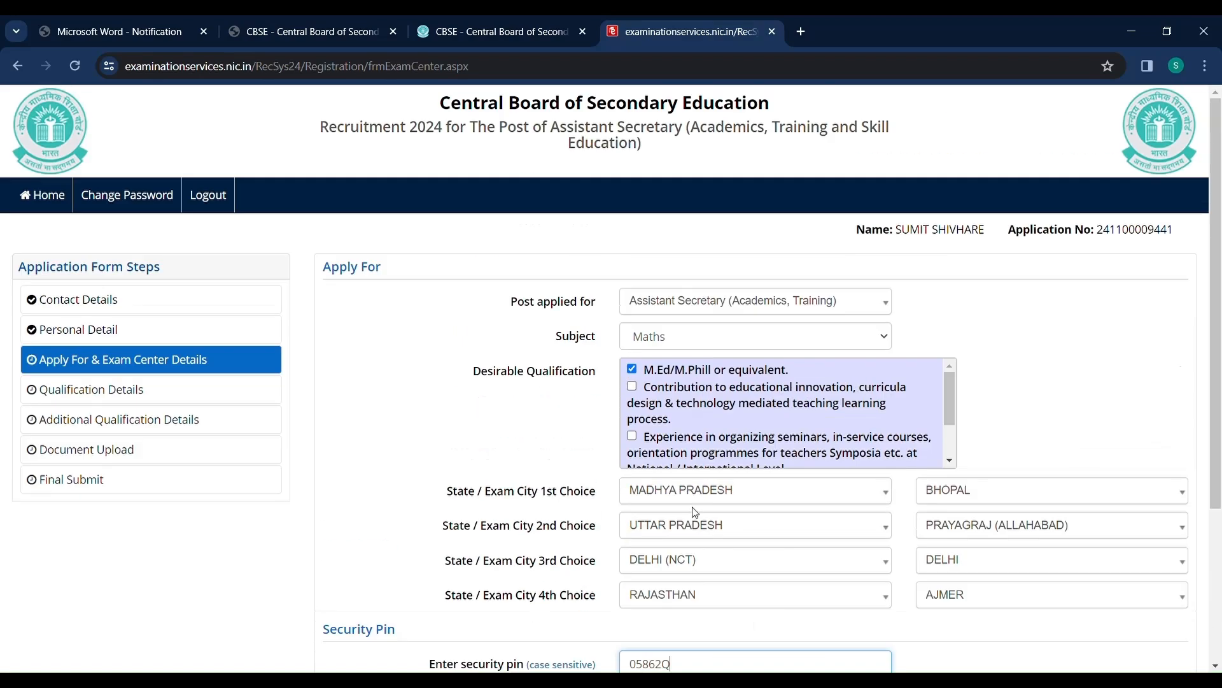
pyautogui.scroll(-2, 704, 506)
pyautogui.scroll(-1, 741, 275)
pyautogui.scroll(-2, 741, 274)
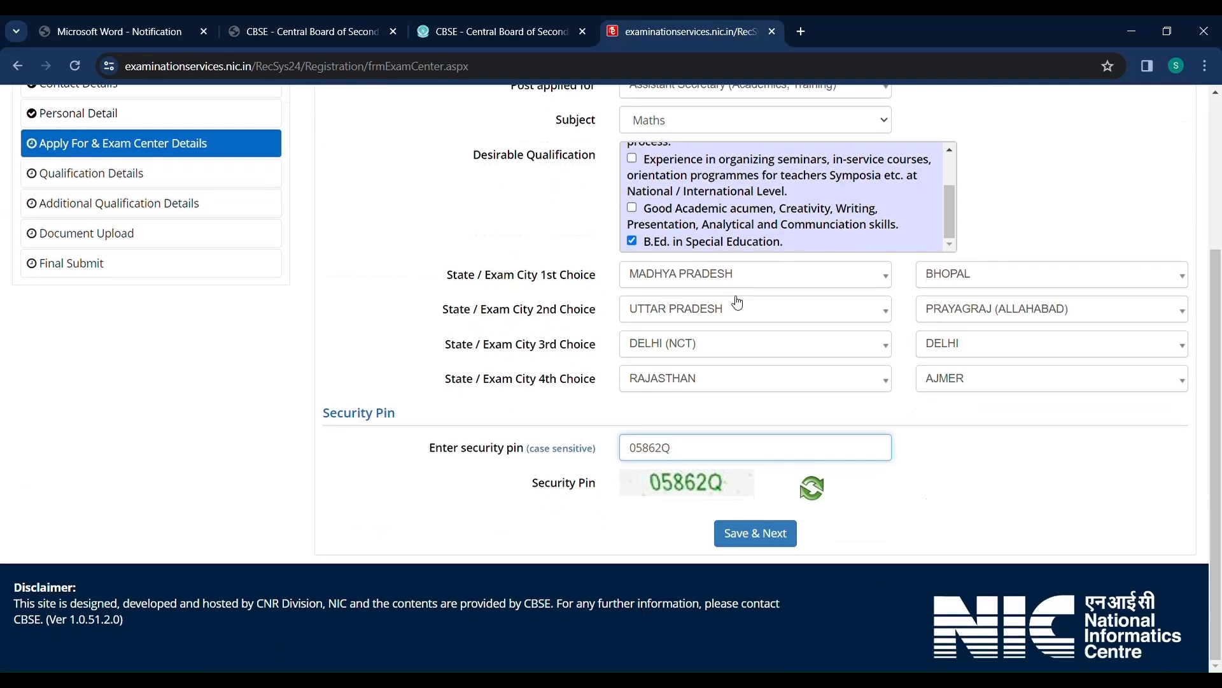
pyautogui.click(762, 530)
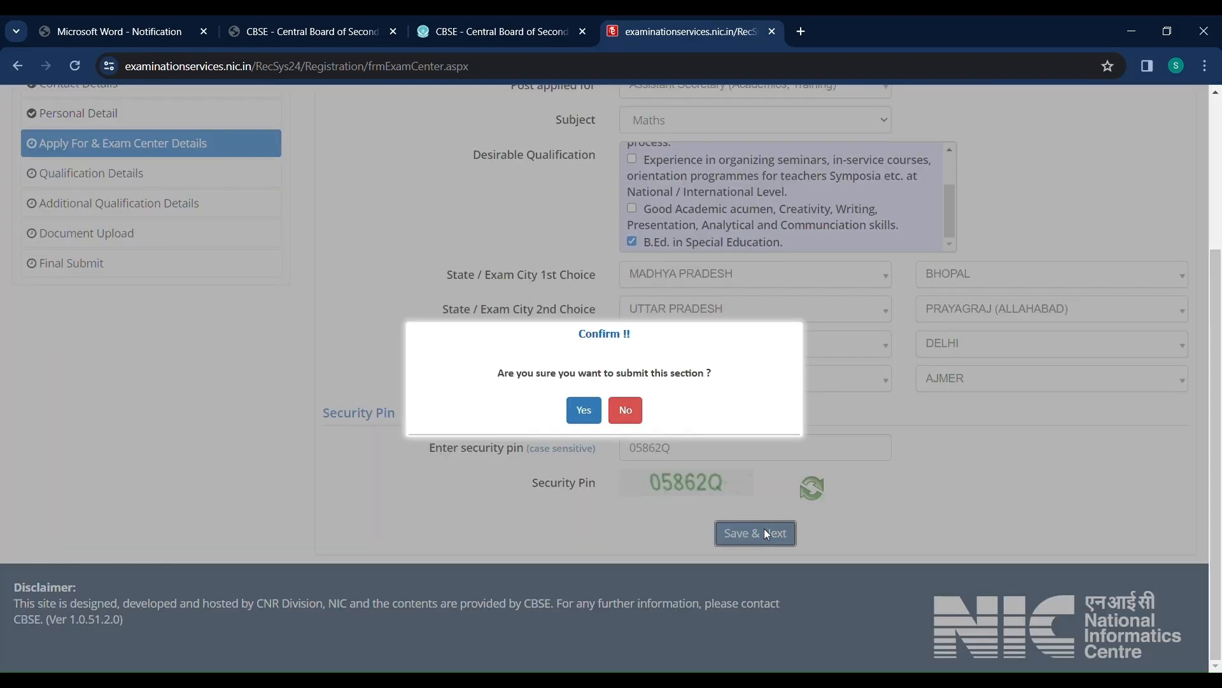
pyautogui.click(583, 410)
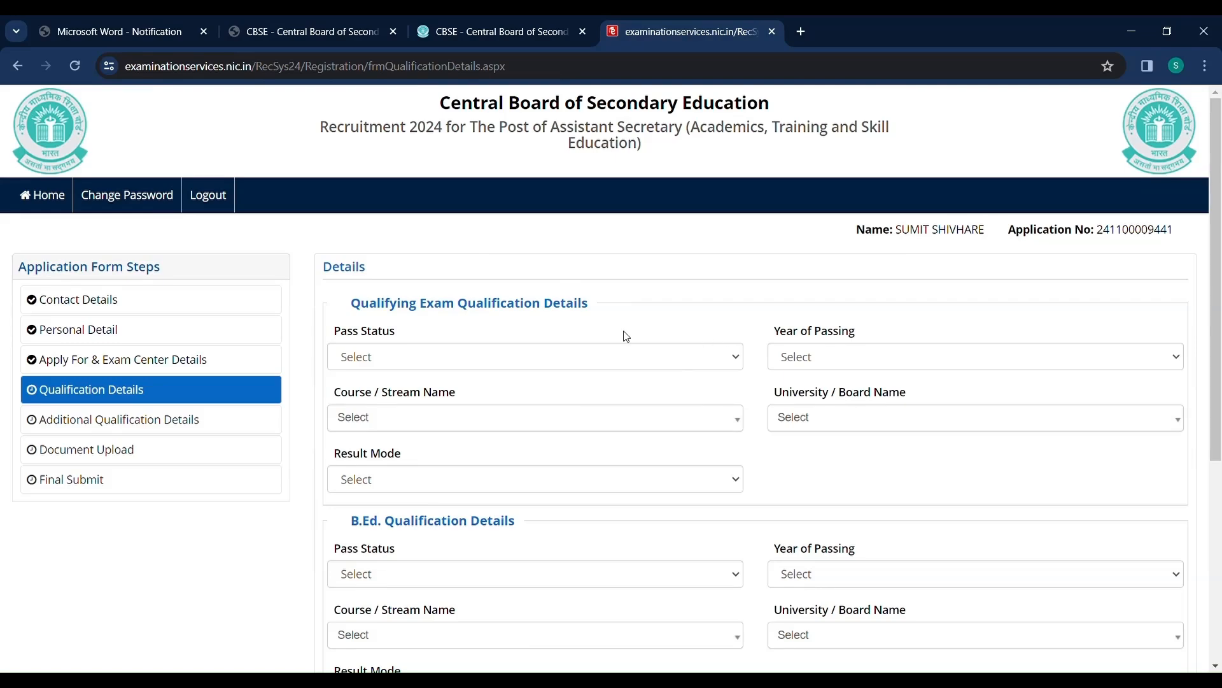
# Mark the qualifying exam as passed with 2023 as the year of passing.
pyautogui.scroll(-1, 573, 336)
pyautogui.scroll(-3, 579, 338)
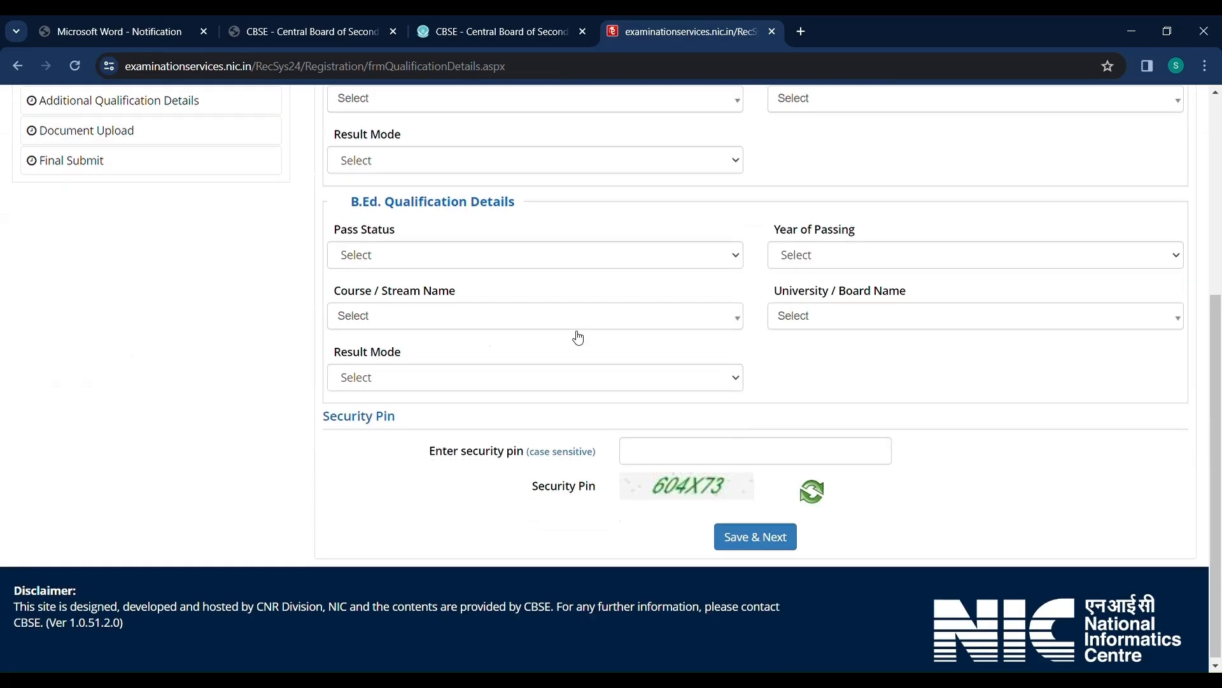
pyautogui.scroll(5, 575, 336)
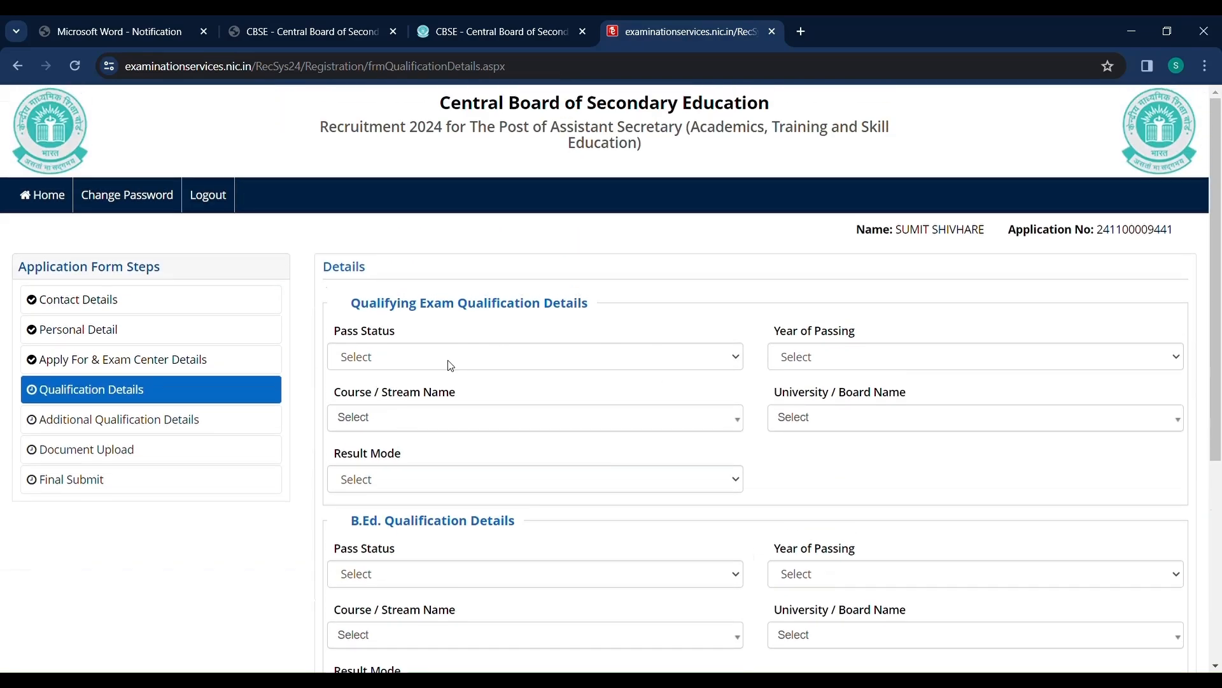
pyautogui.click(451, 366)
pyautogui.click(400, 397)
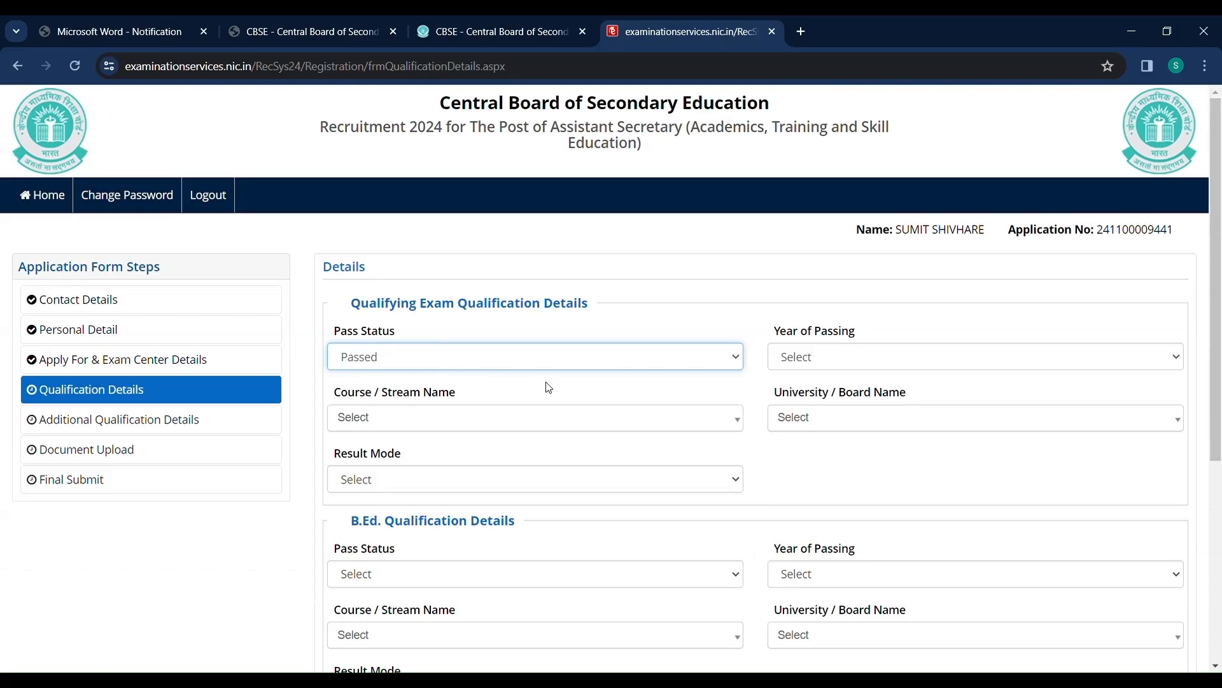
pyautogui.click(817, 366)
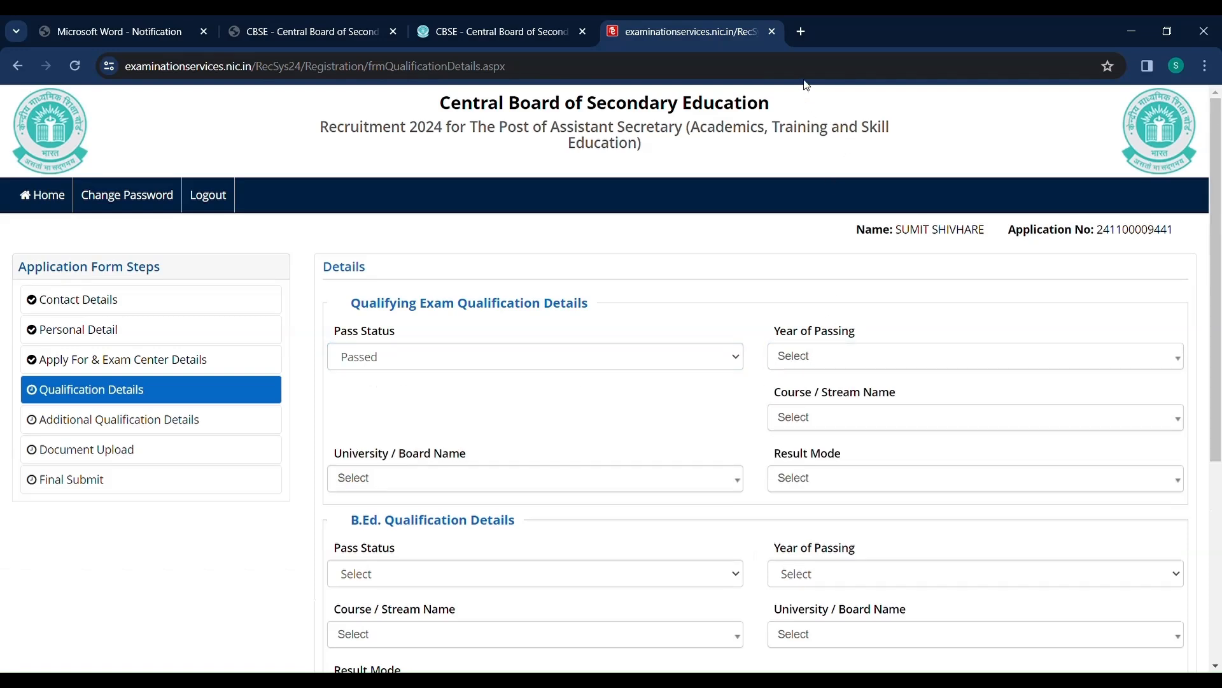
pyautogui.click(815, 364)
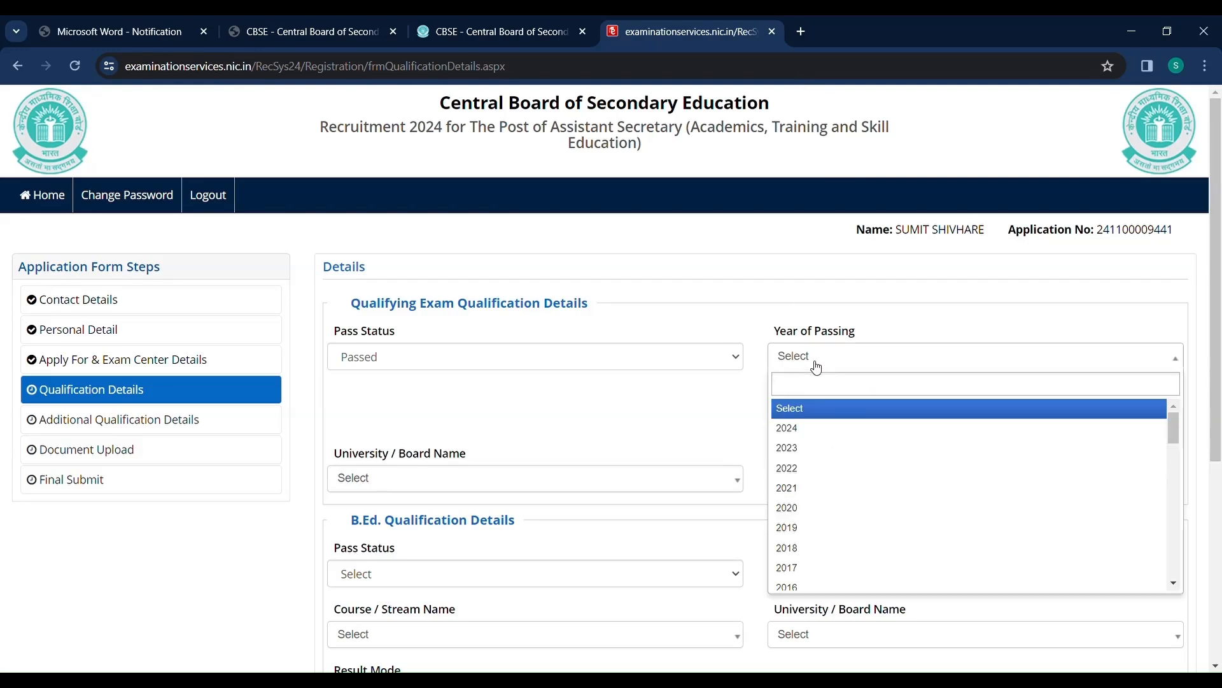
pyautogui.click(789, 447)
pyautogui.click(657, 483)
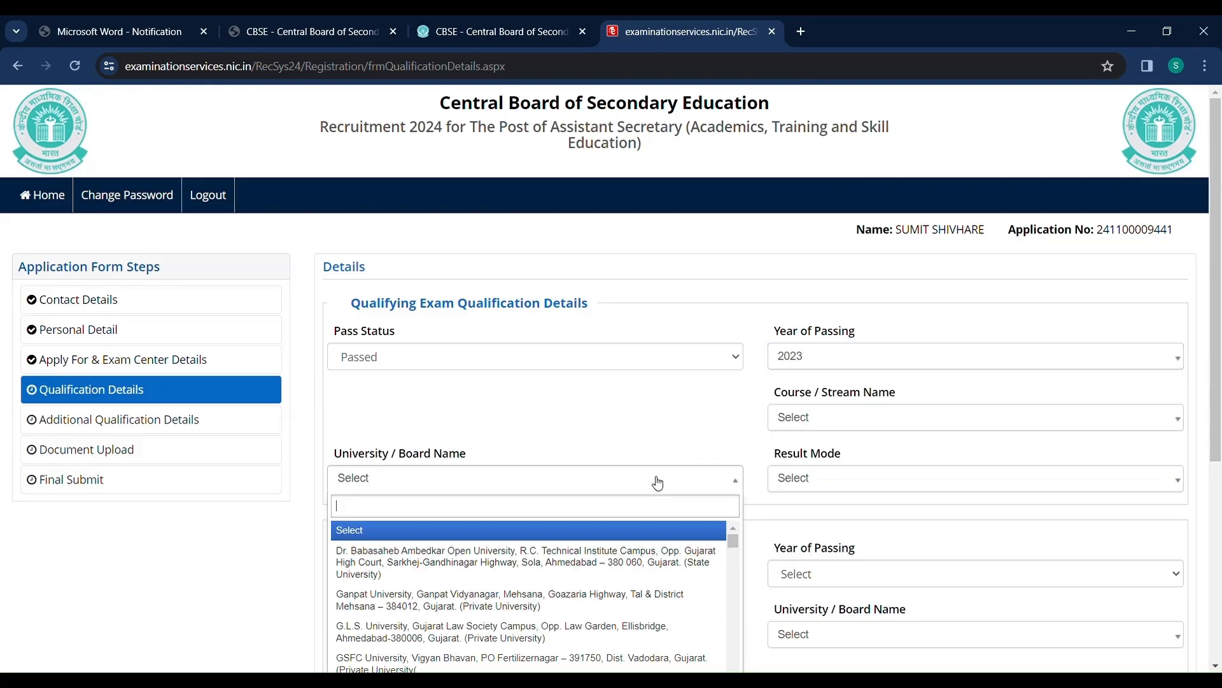
pyautogui.scroll(-2, 627, 382)
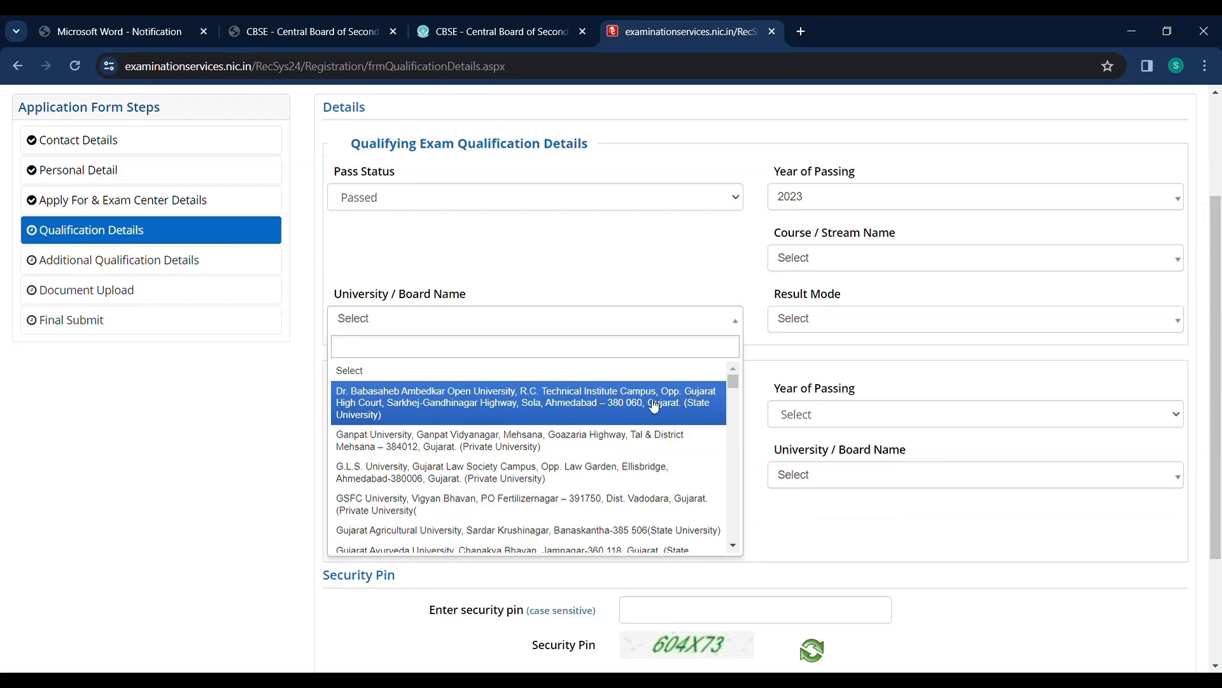
pyautogui.click(687, 273)
# Set course Post Graduate Degree in Maths, Maharaja Chhatrasal Bundelkhand Vishwavidyalaya, Percentage mode, and enter marks.
pyautogui.click(804, 258)
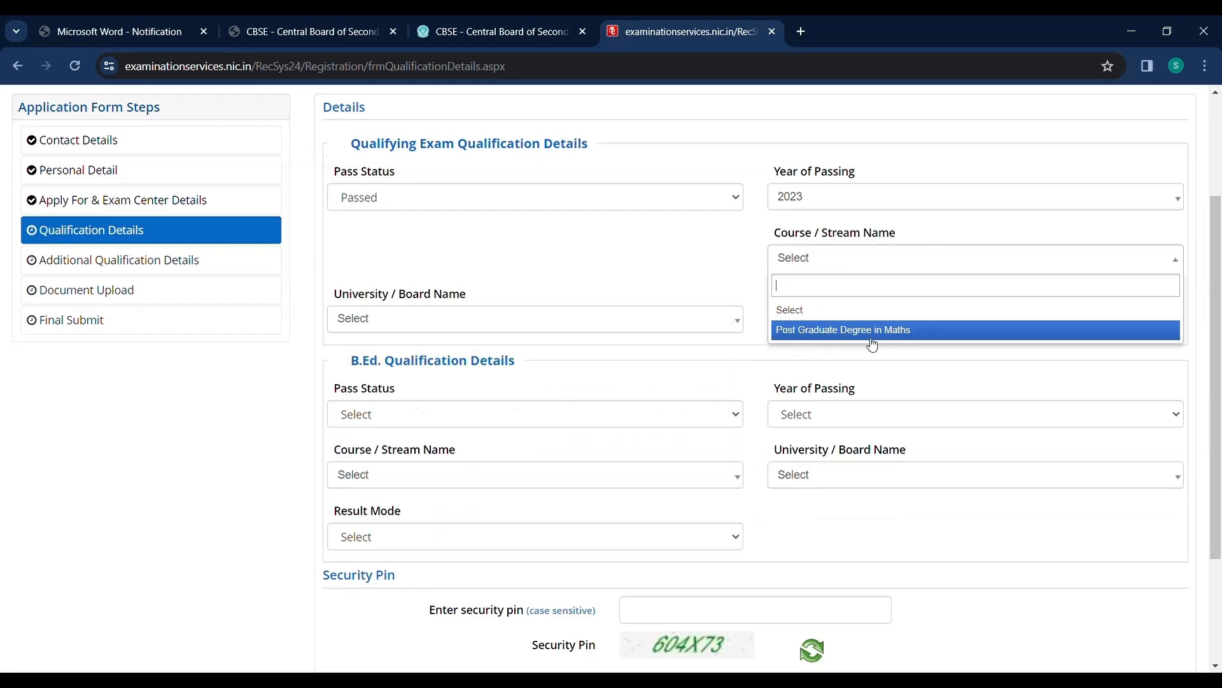
pyautogui.click(893, 334)
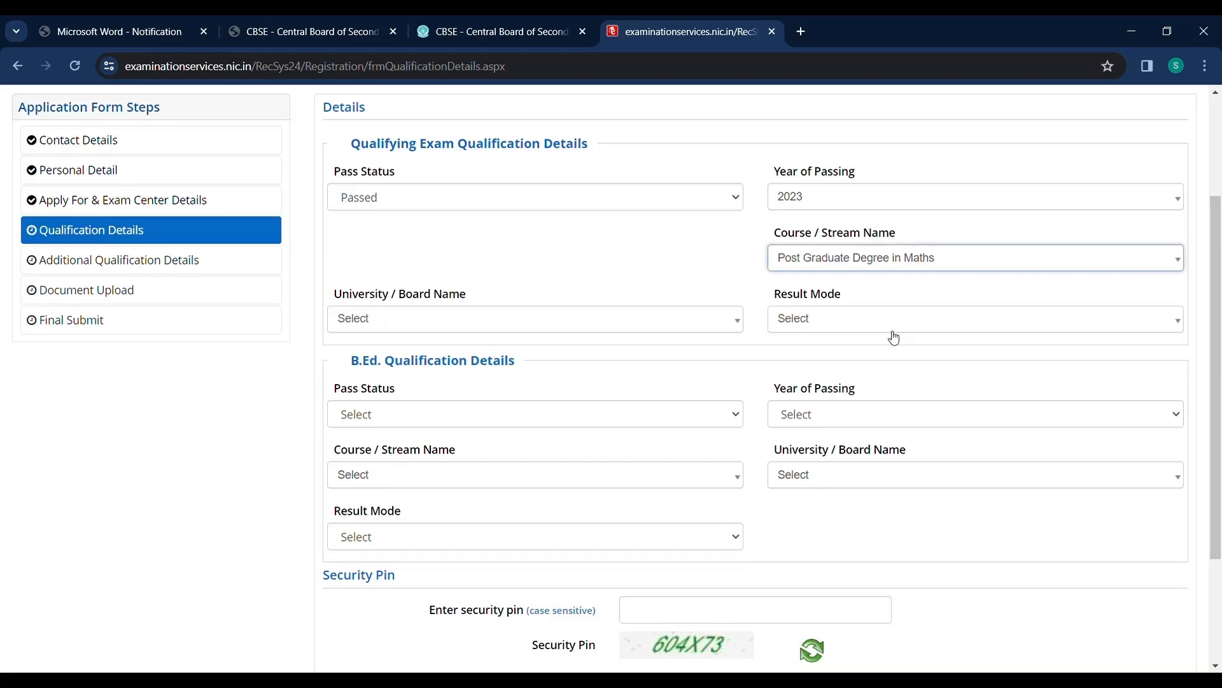
pyautogui.click(526, 325)
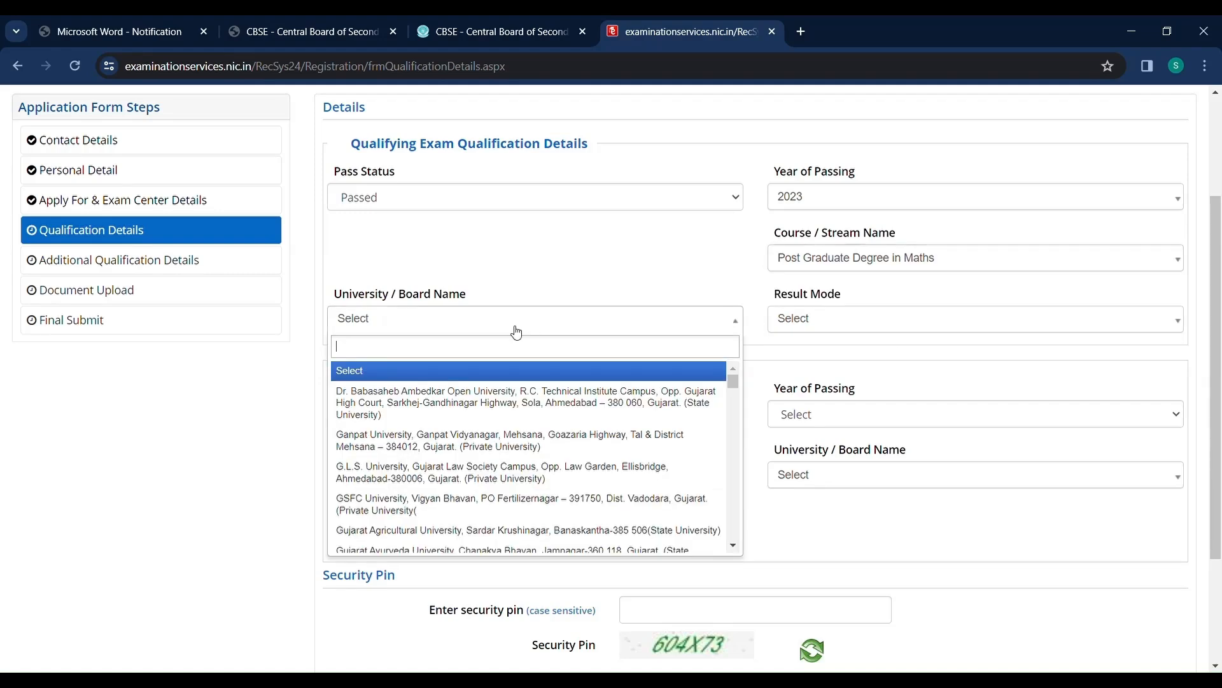
pyautogui.click(517, 333)
pyautogui.click(516, 332)
pyautogui.write('m')
pyautogui.press('Return')
pyautogui.click(817, 324)
pyautogui.click(808, 390)
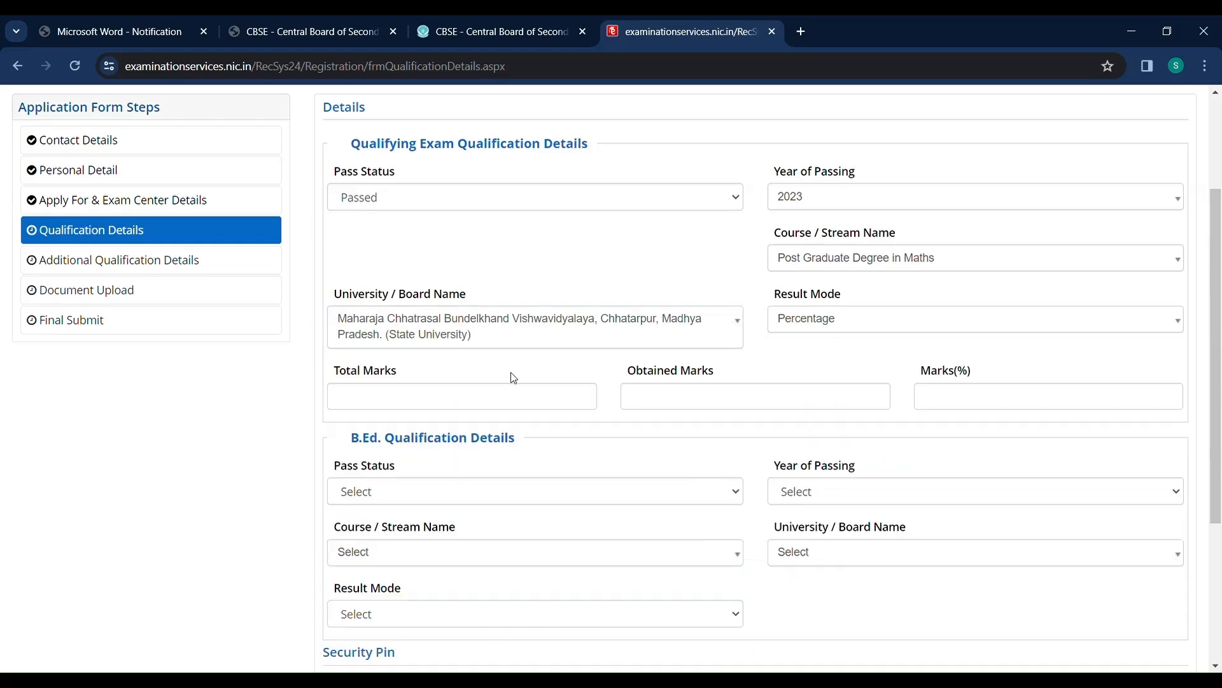
pyautogui.click(478, 401)
pyautogui.write('2700')
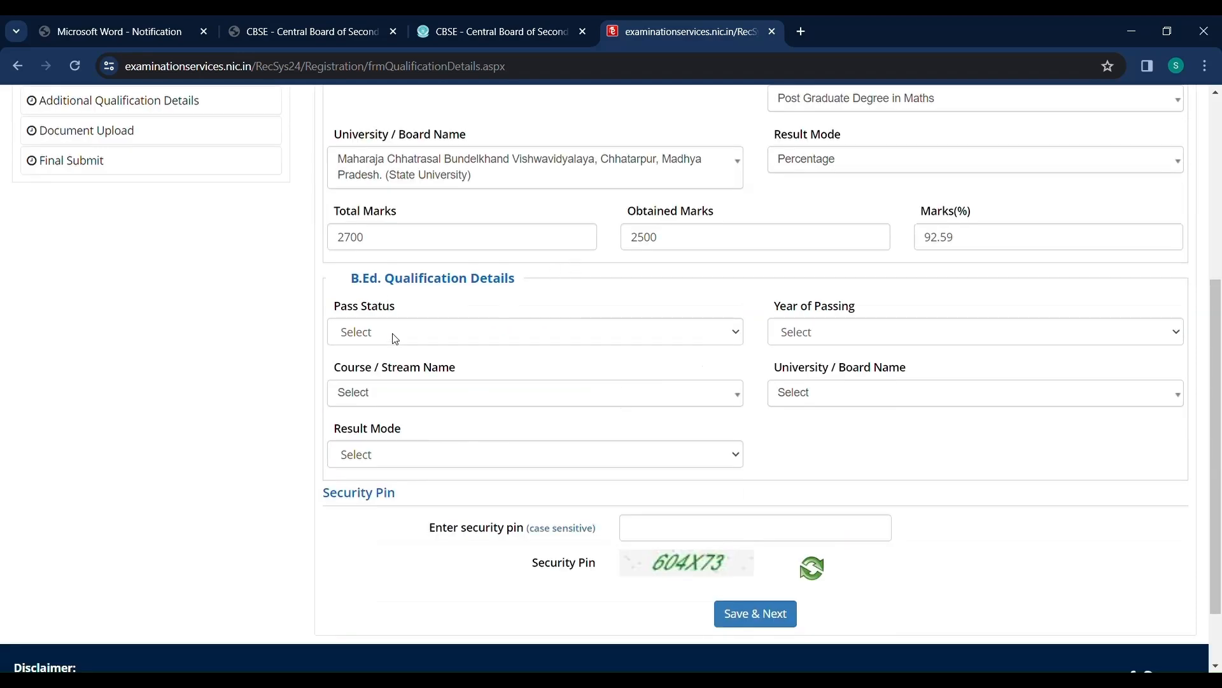
# Mark the B.Ed. as passed, enter its marks (1500 of 1800), and save the section.
pyautogui.scroll(1, 783, 322)
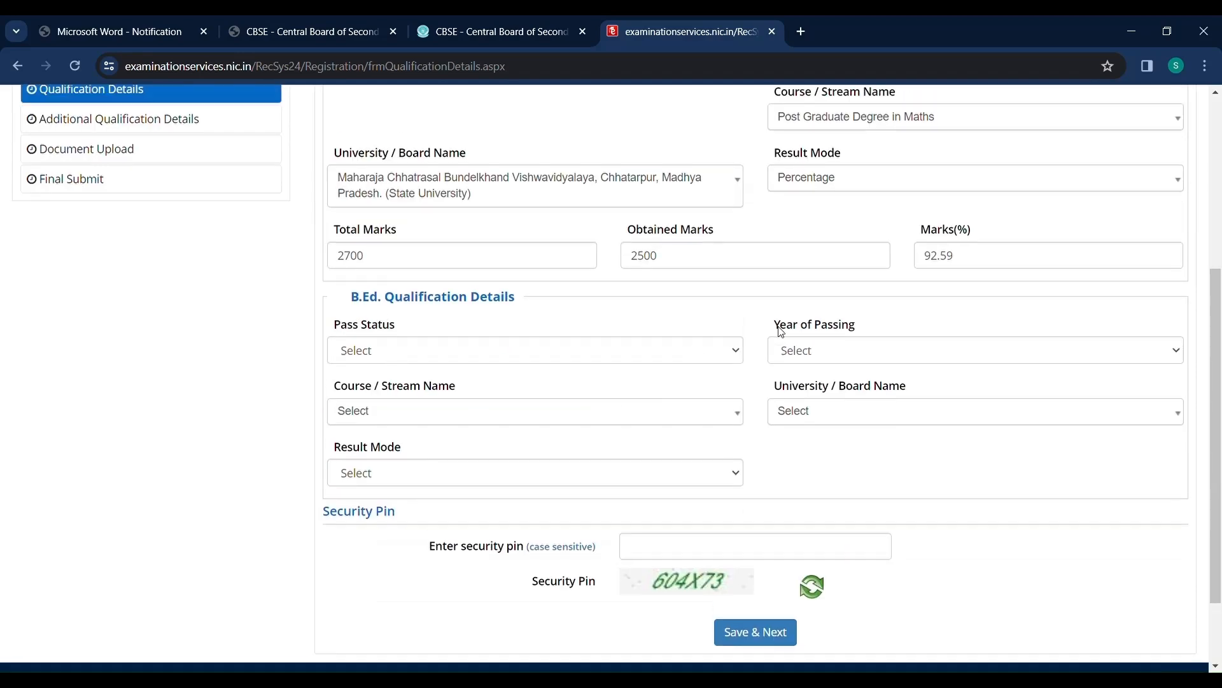
pyautogui.scroll(-1, 391, 374)
pyautogui.click(394, 331)
pyautogui.click(390, 374)
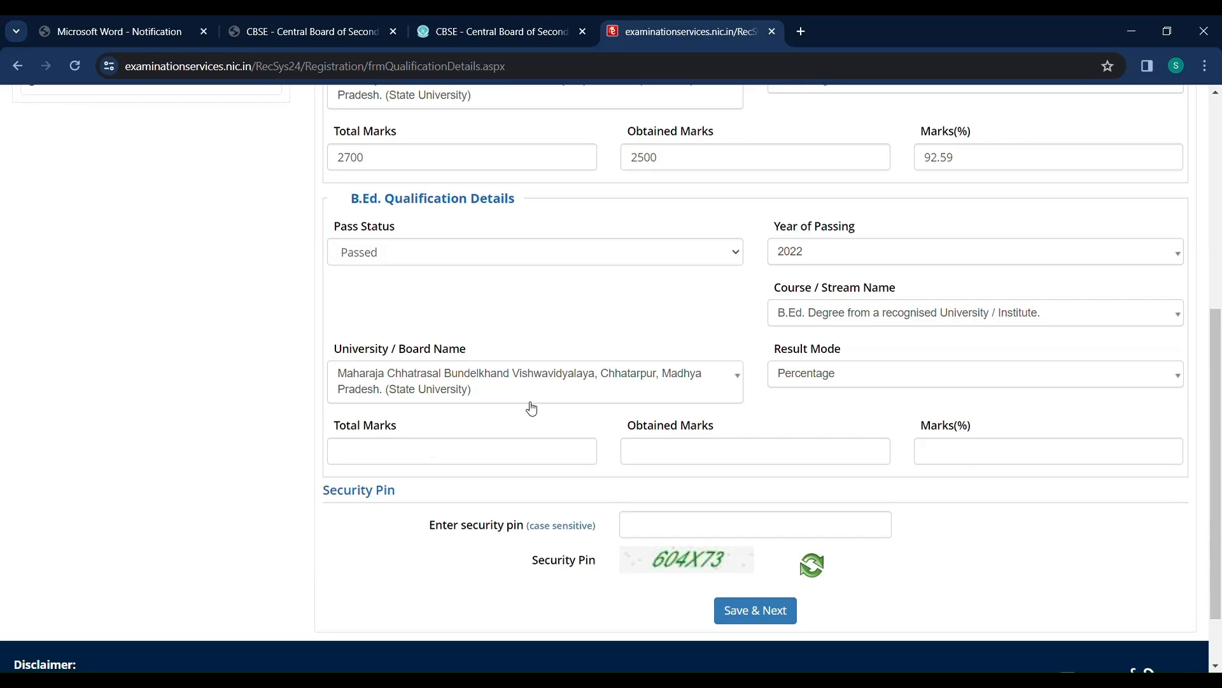
pyautogui.click(422, 450)
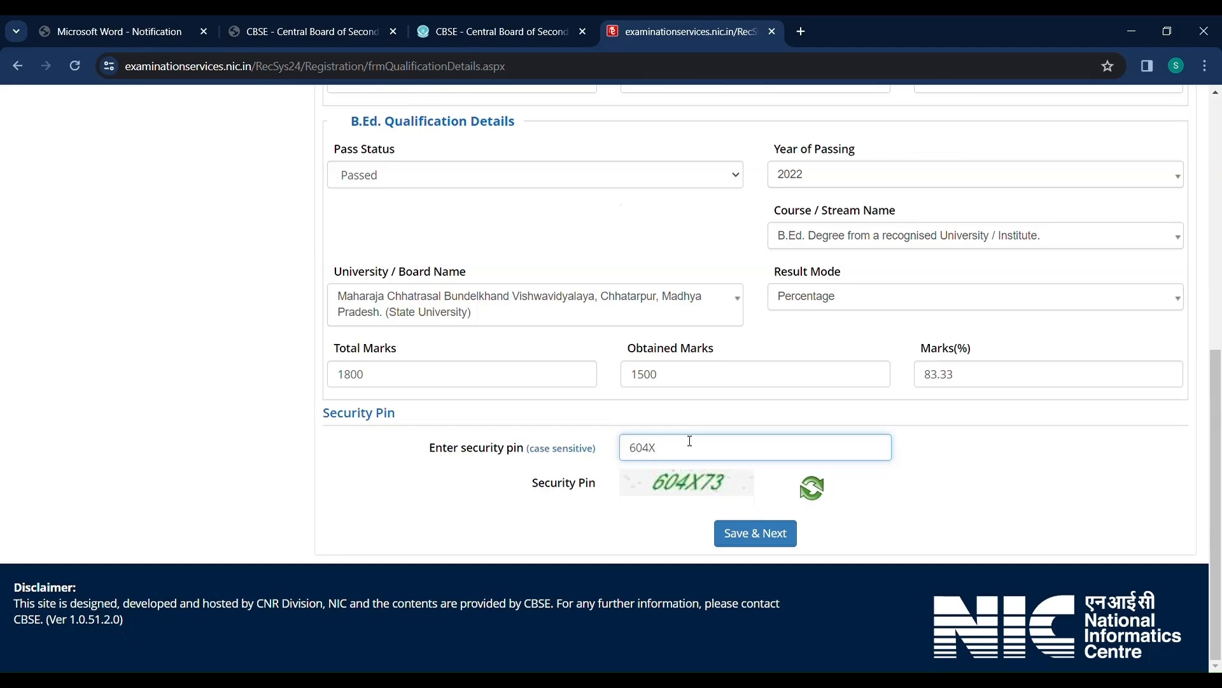
pyautogui.click(734, 525)
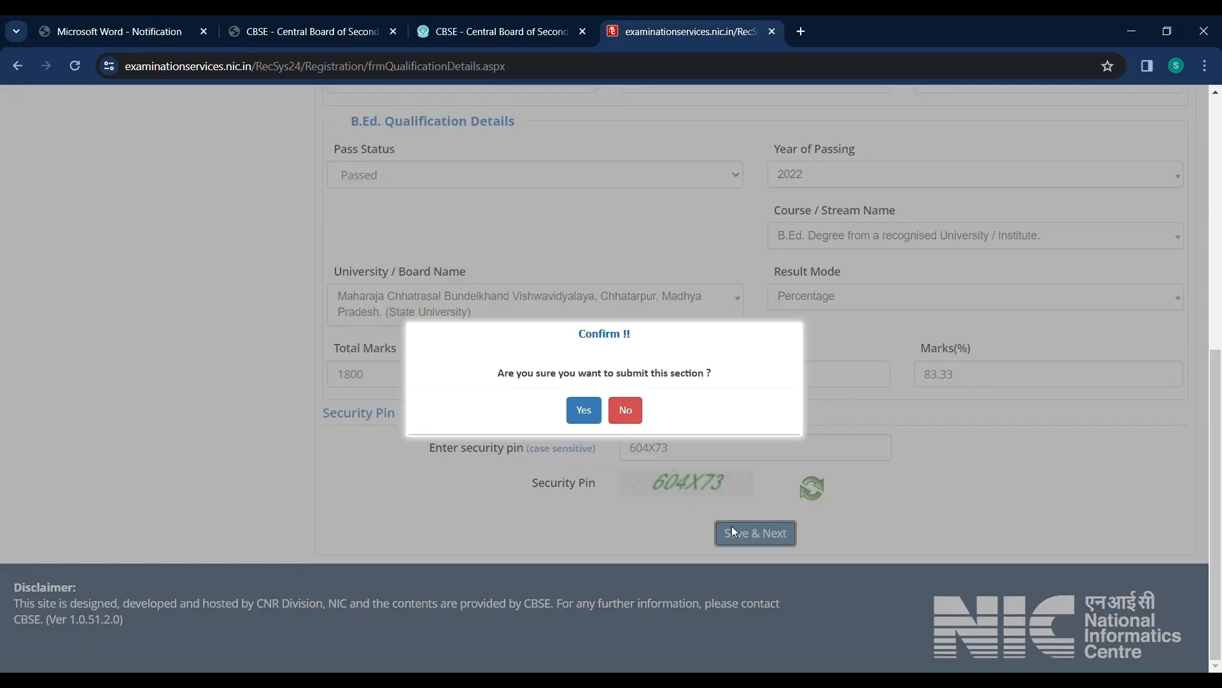
pyautogui.click(584, 410)
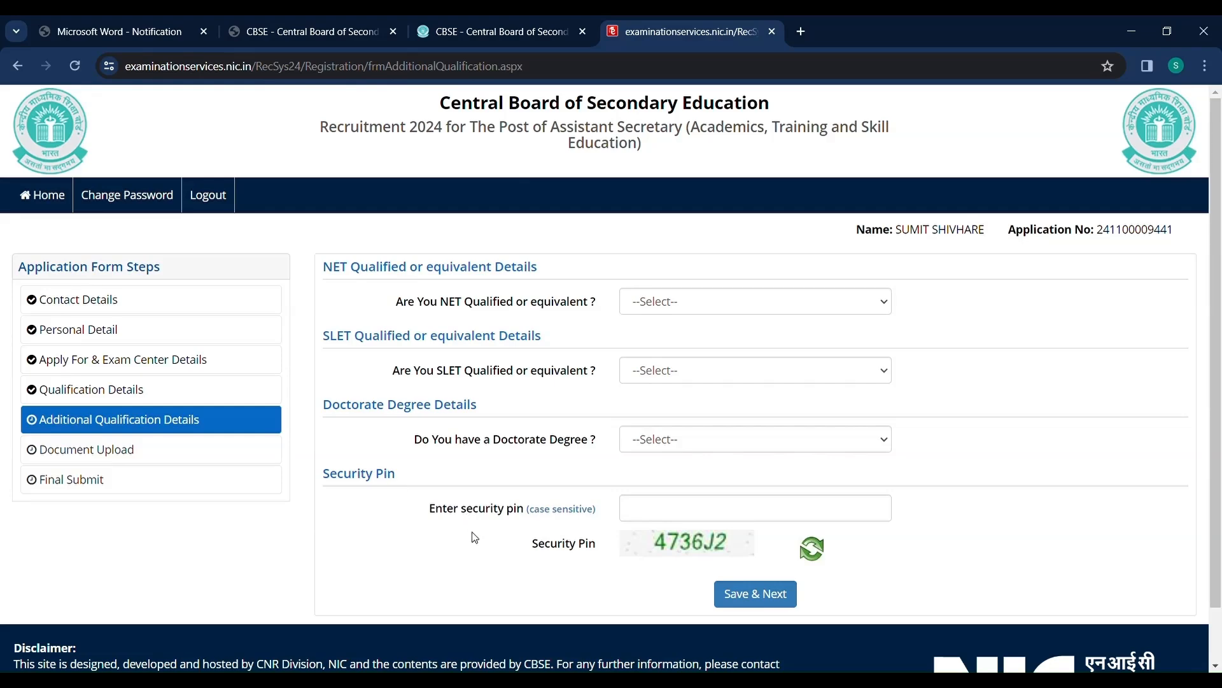
# Answer Yes to NET qualified, entering the NET roll number, year 2022 and subject.
pyautogui.click(672, 309)
pyautogui.click(667, 343)
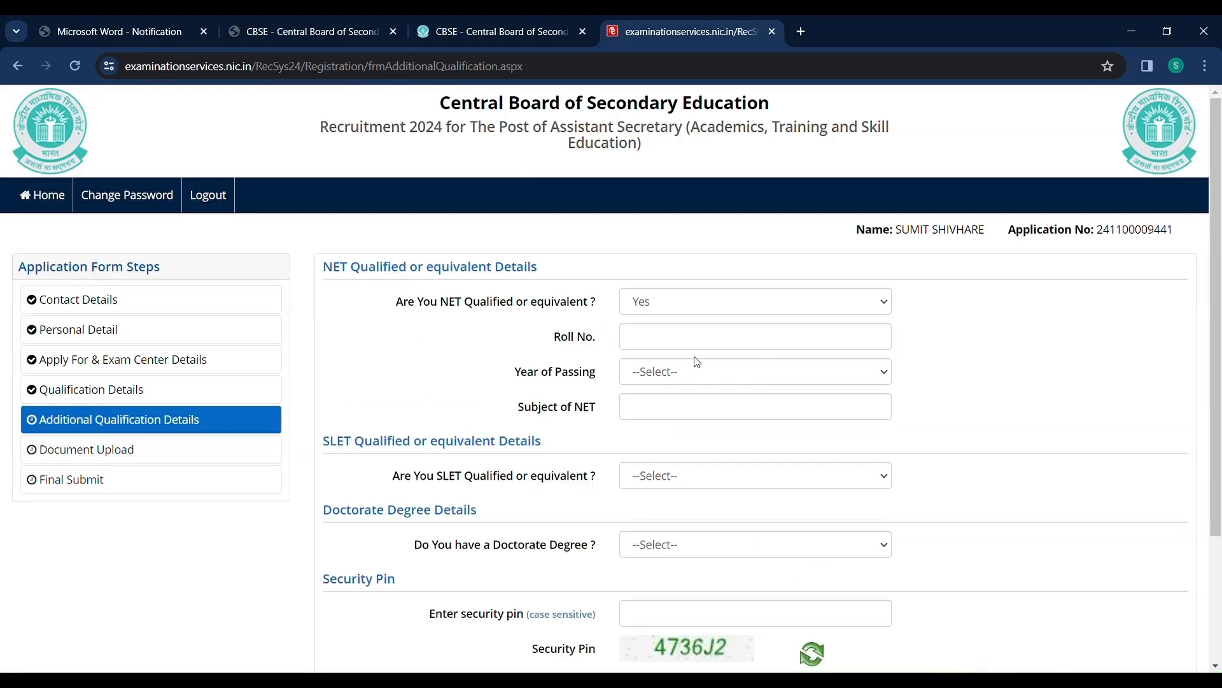
pyautogui.click(675, 344)
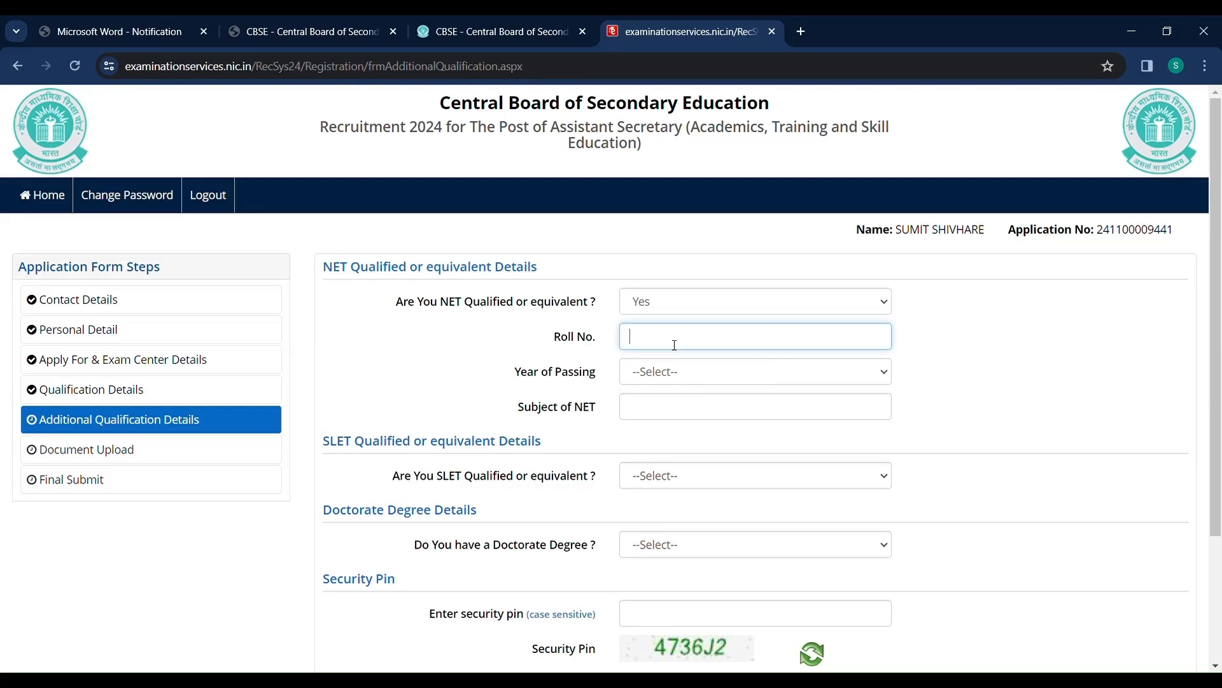
pyautogui.press('Tab')
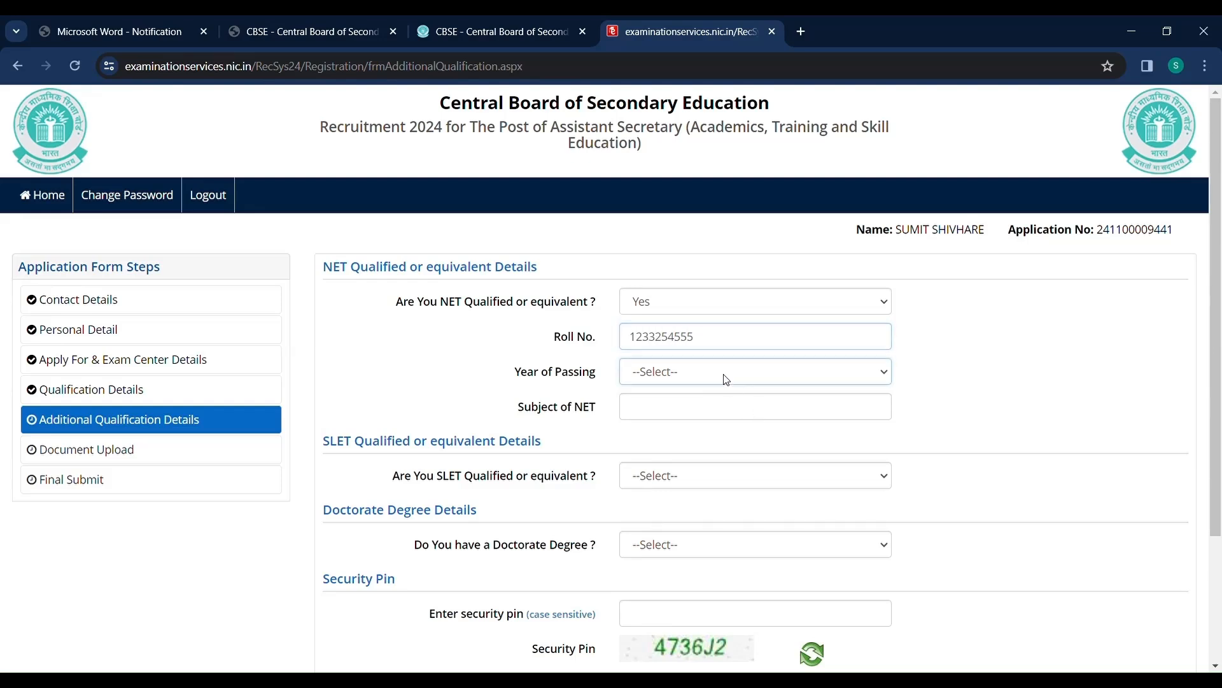
pyautogui.write('2022')
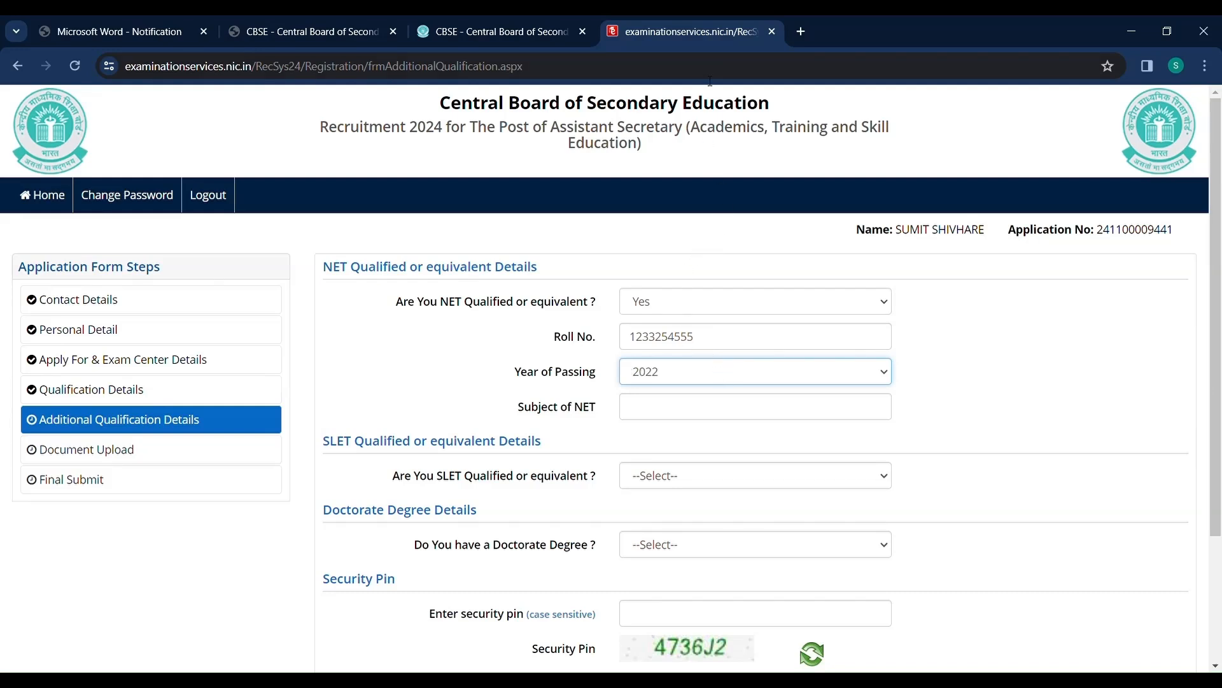
pyautogui.click(649, 418)
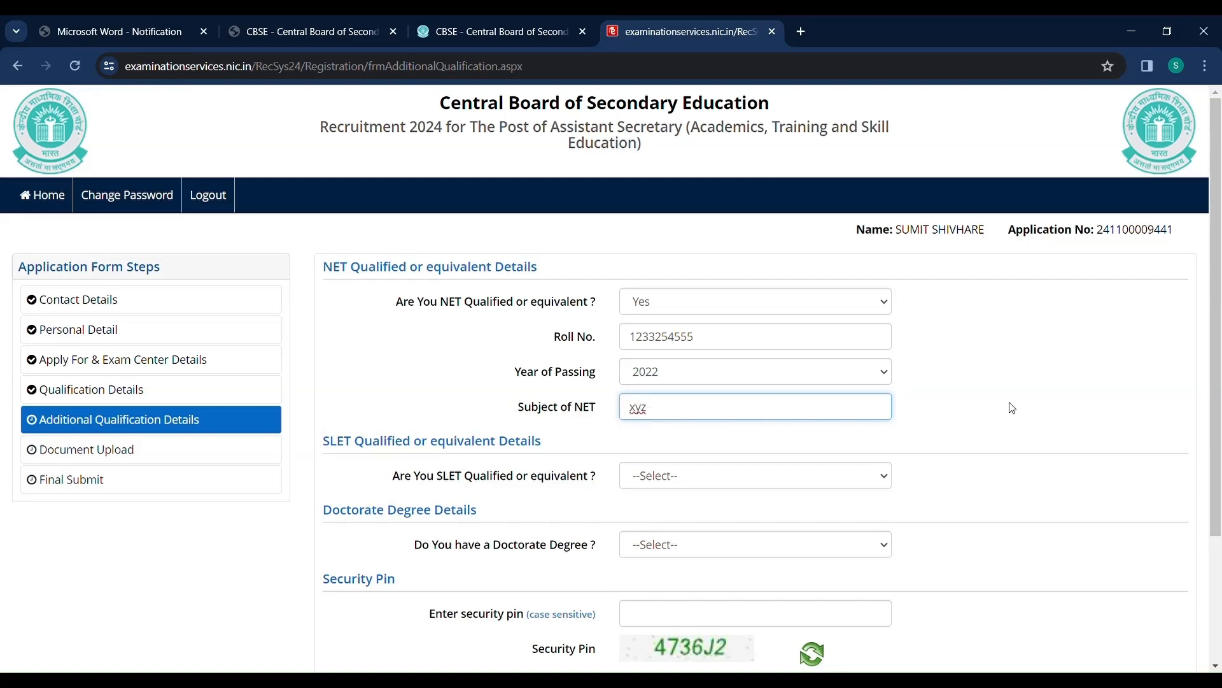
pyautogui.click(1010, 403)
# Answer No for SLET and doctorate degree, enter the security pin, and save.
pyautogui.scroll(-1, 824, 389)
pyautogui.click(699, 395)
pyautogui.click(646, 447)
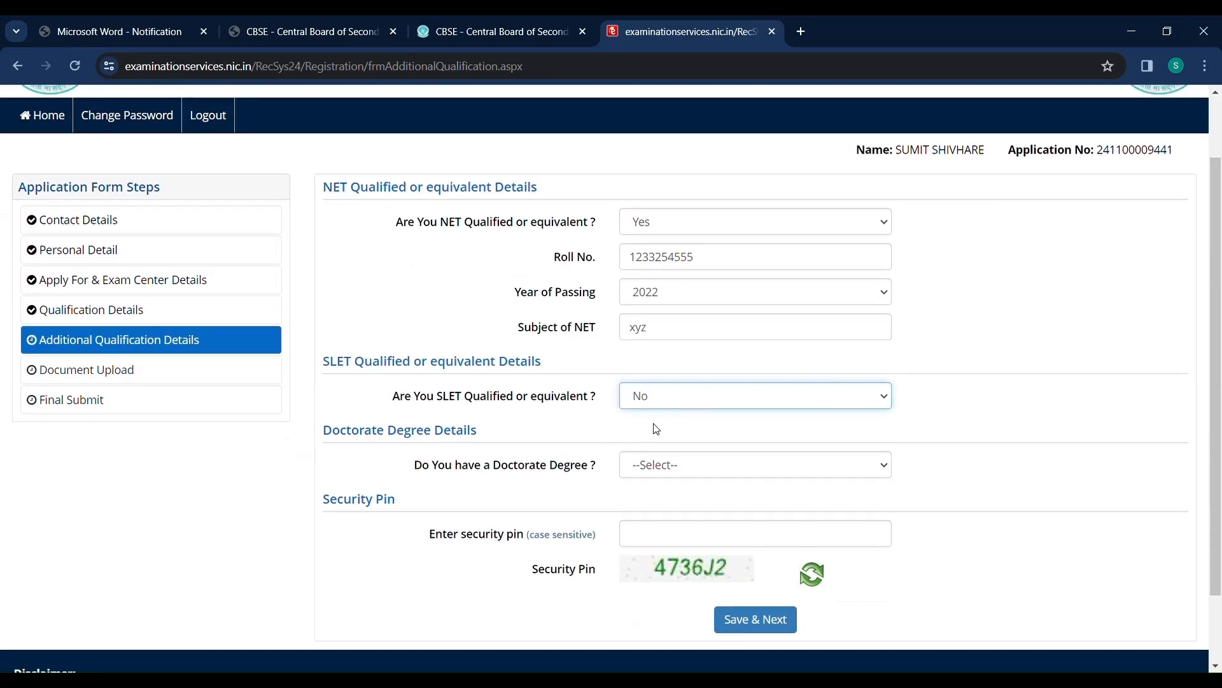
pyautogui.click(613, 398)
pyautogui.scroll(-1, 613, 398)
pyautogui.click(699, 388)
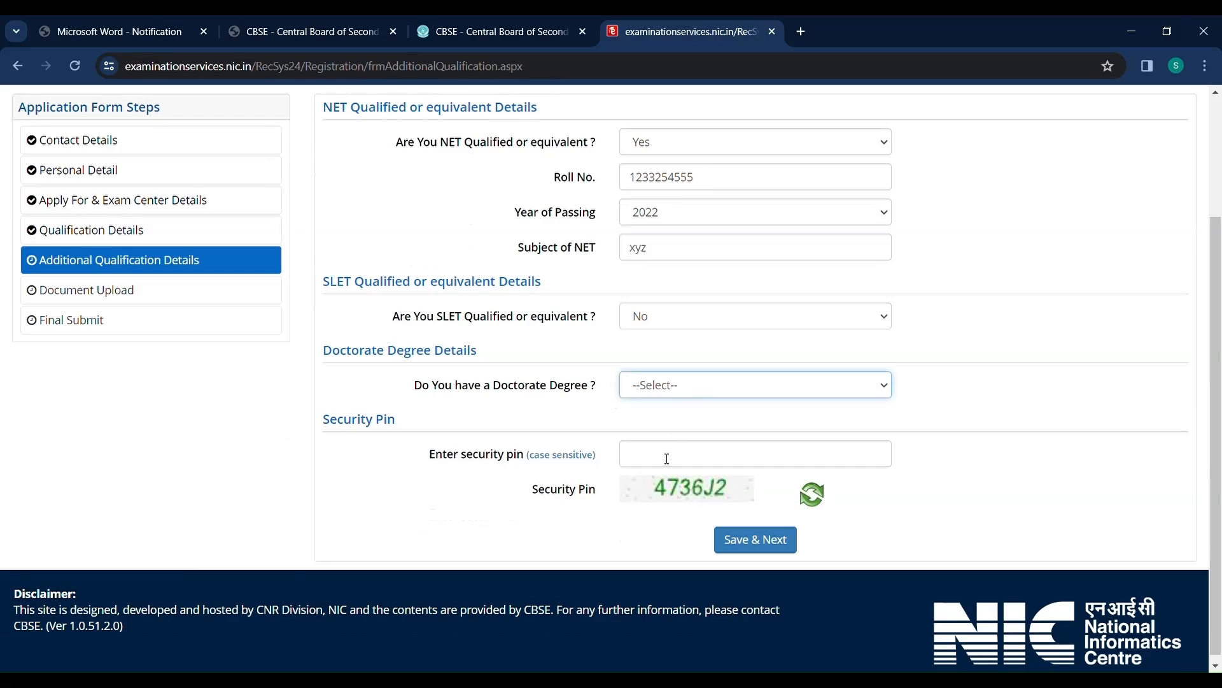
pyautogui.click(659, 438)
pyautogui.click(697, 459)
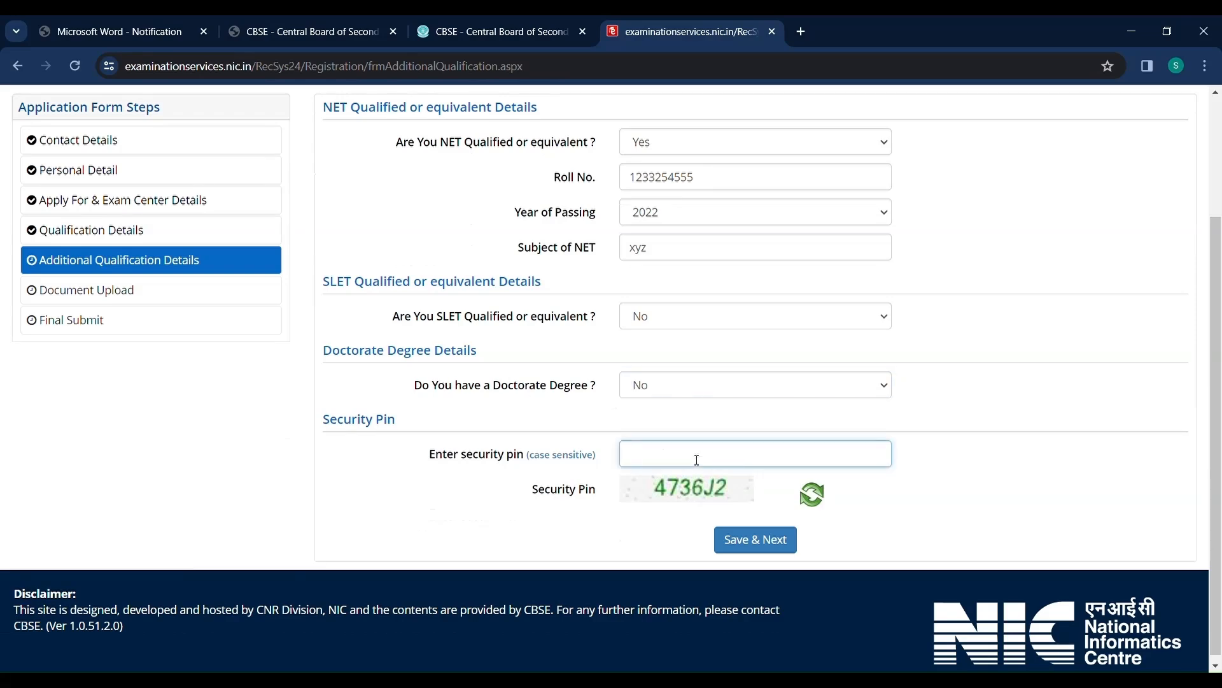
pyautogui.write('4736J2')
pyautogui.click(762, 538)
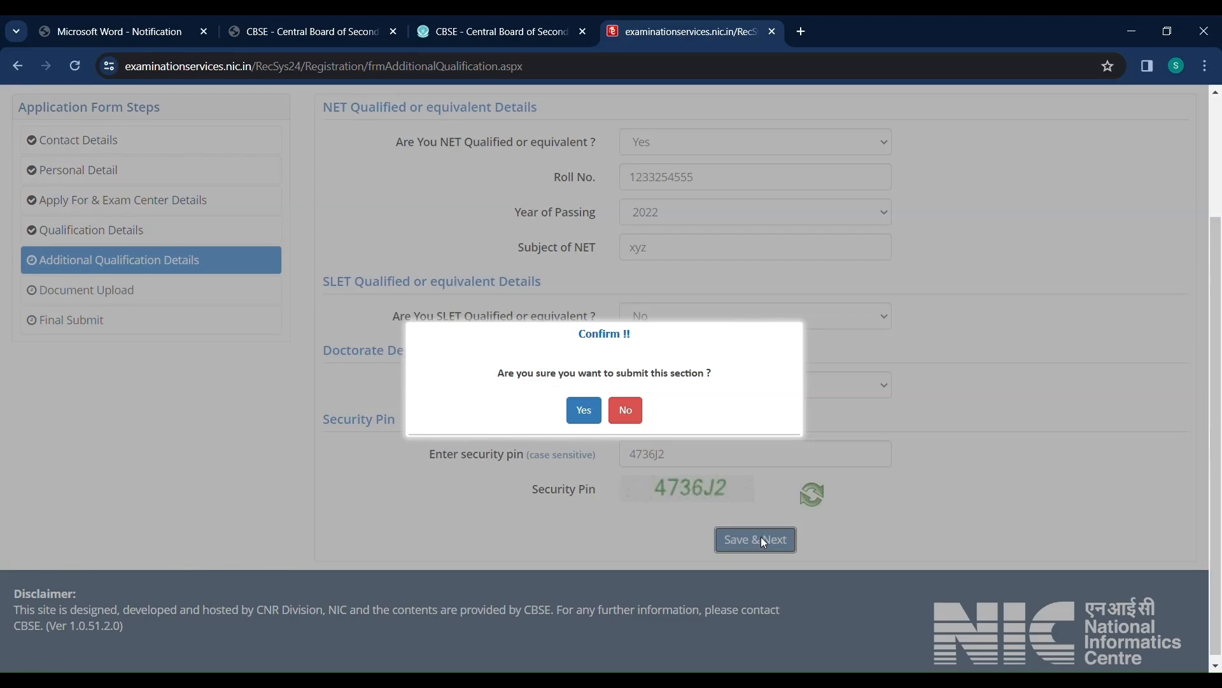
pyautogui.click(581, 411)
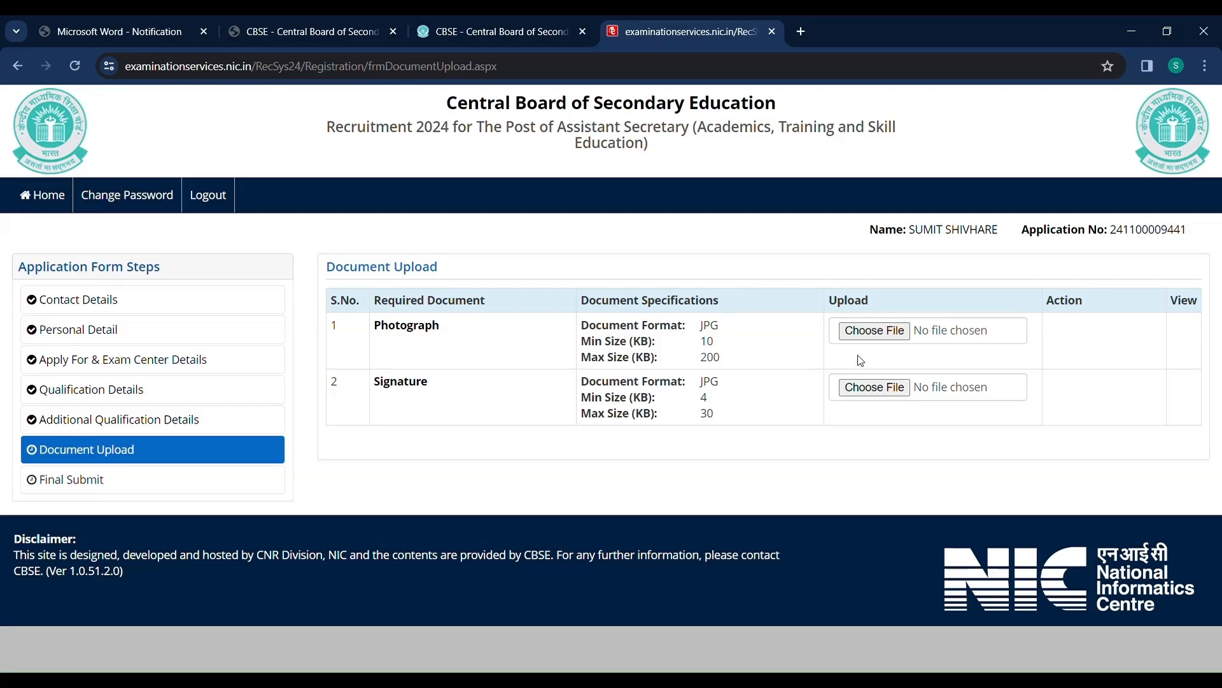
# Upload the photograph, then crop and upload the signature image.
pyautogui.click(874, 331)
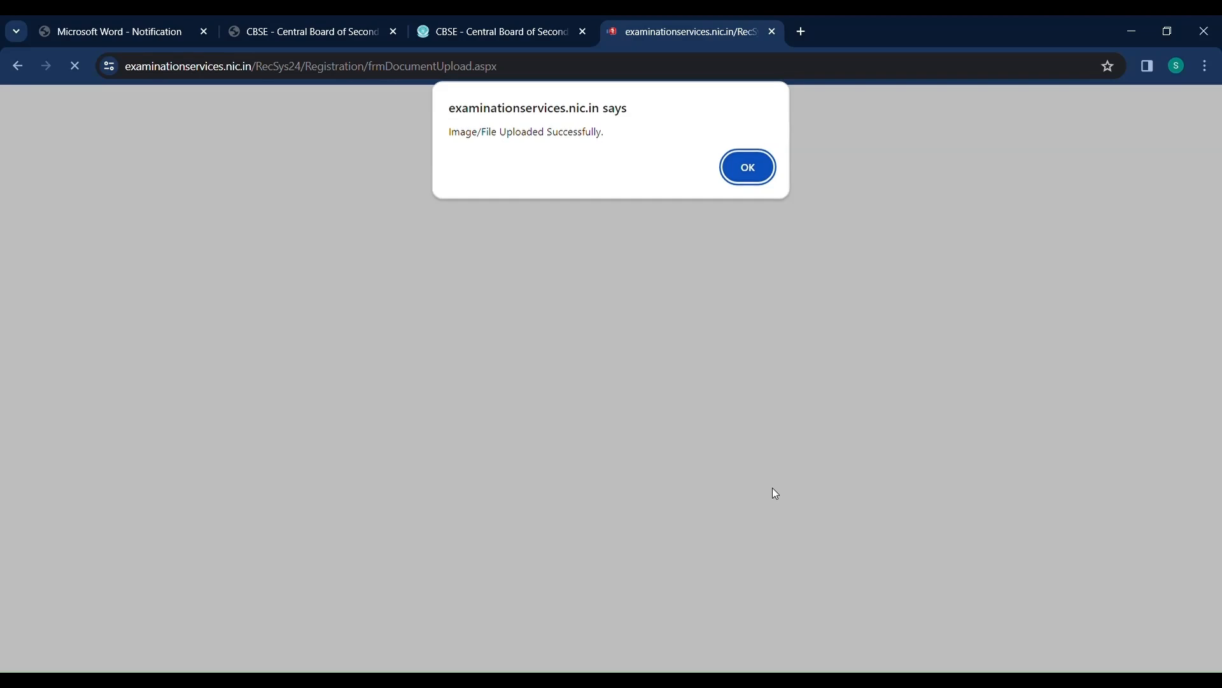
pyautogui.click(746, 167)
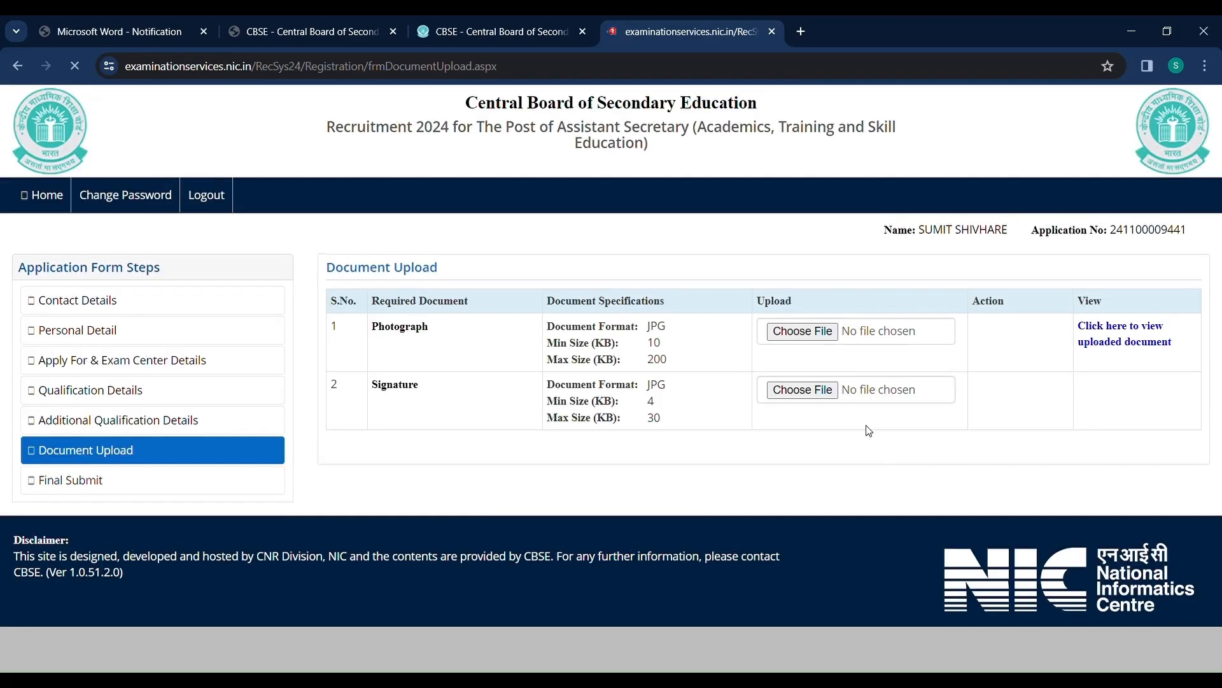
pyautogui.click(804, 406)
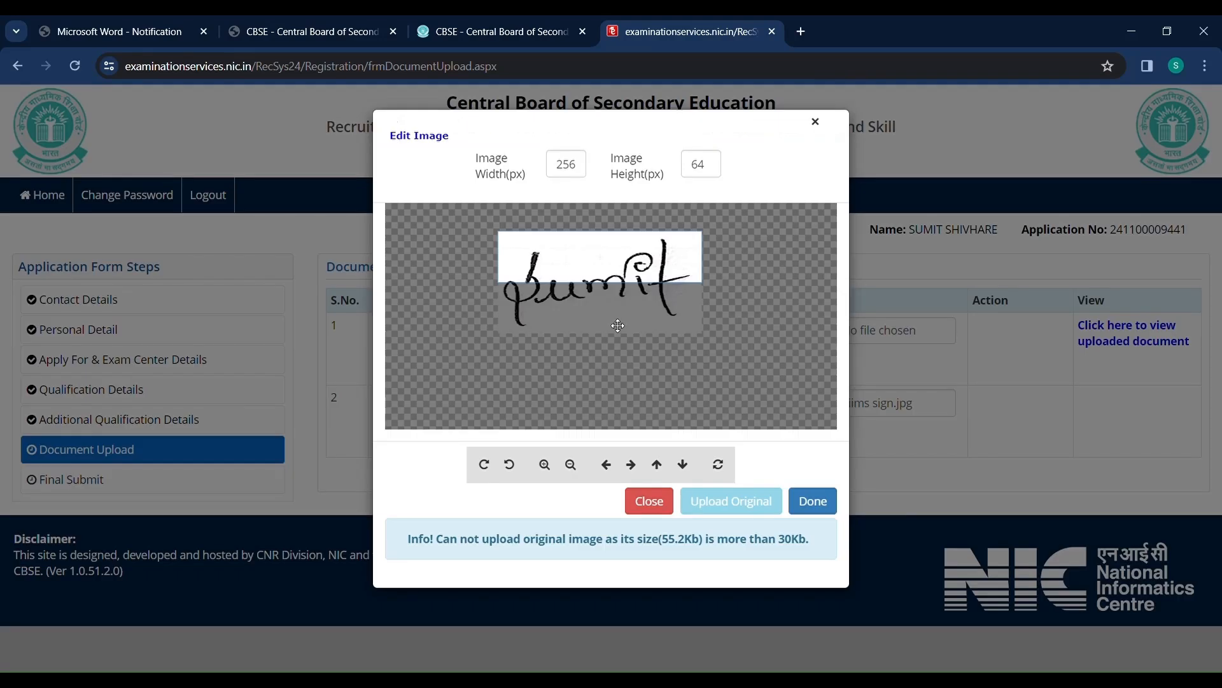
pyautogui.moveTo(609, 329); pyautogui.dragTo(608, 312)
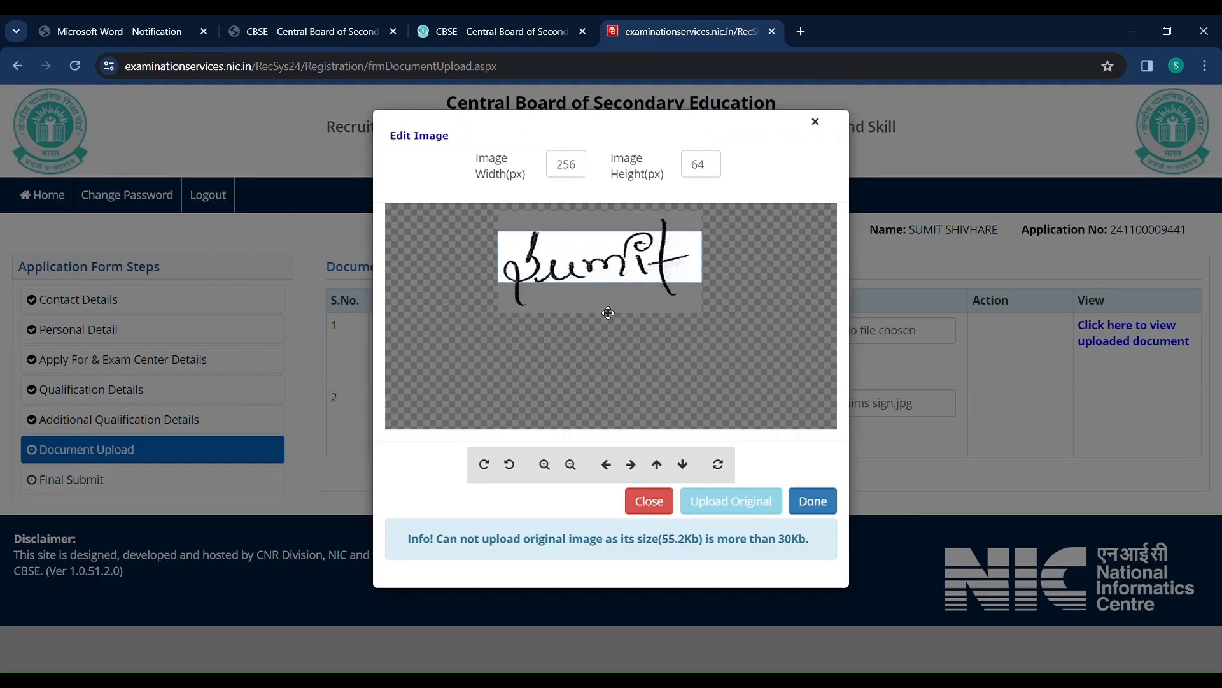
pyautogui.click(810, 500)
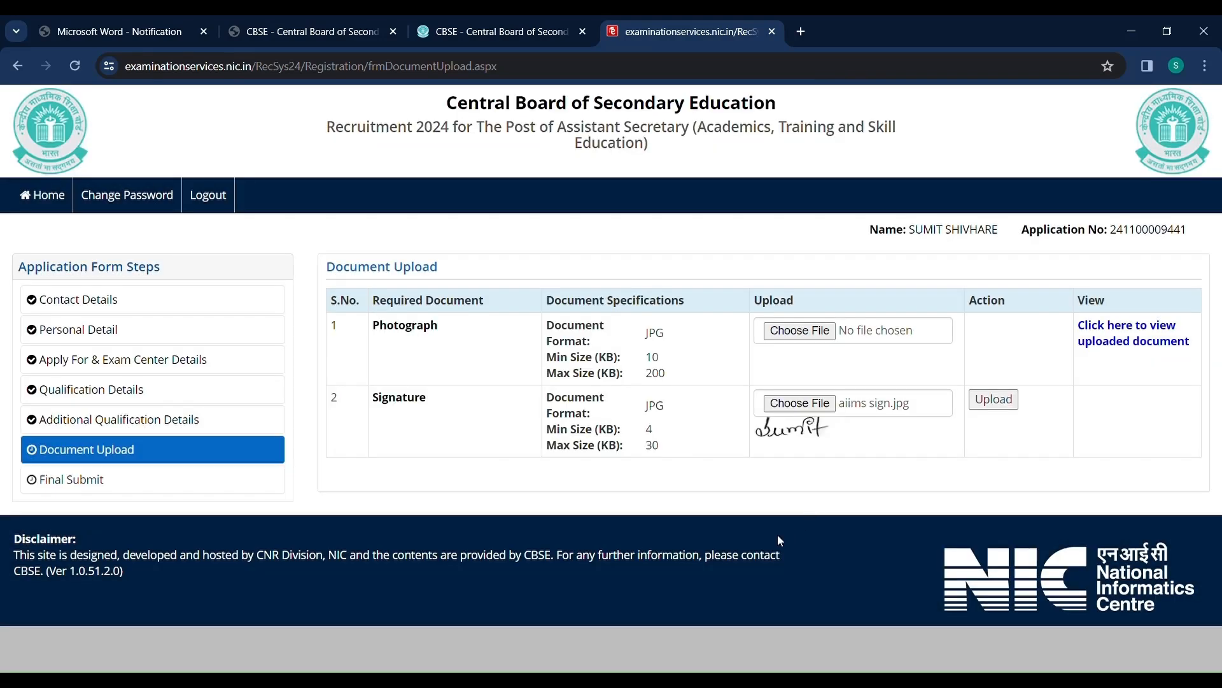
pyautogui.click(992, 400)
pyautogui.click(785, 504)
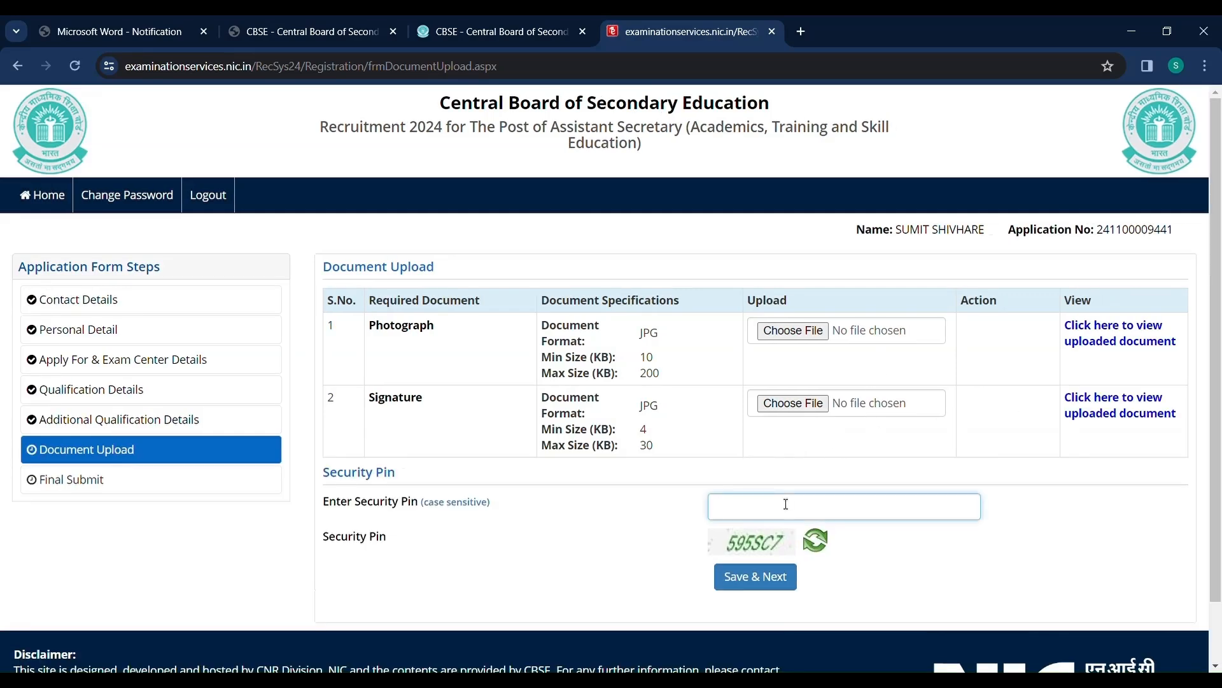
# Enter the security pin and save the documents to reach the Review Page checklist.
pyautogui.write('59')
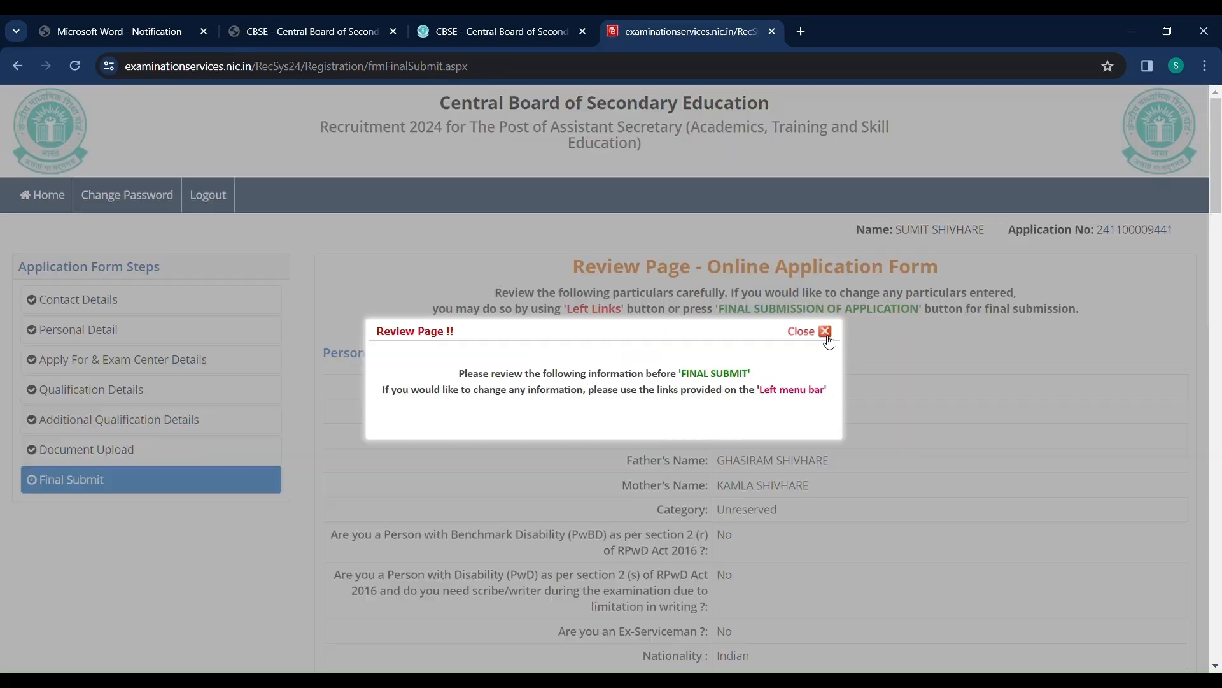
pyautogui.click(831, 331)
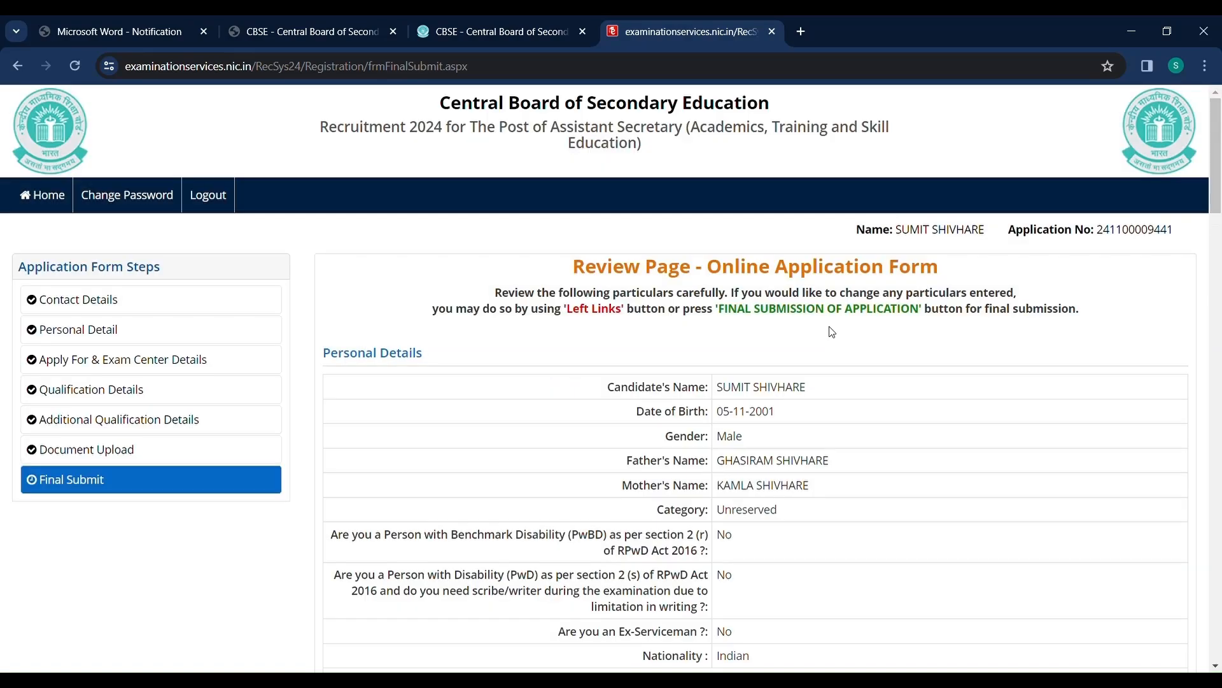
pyautogui.scroll(-10, 838, 370)
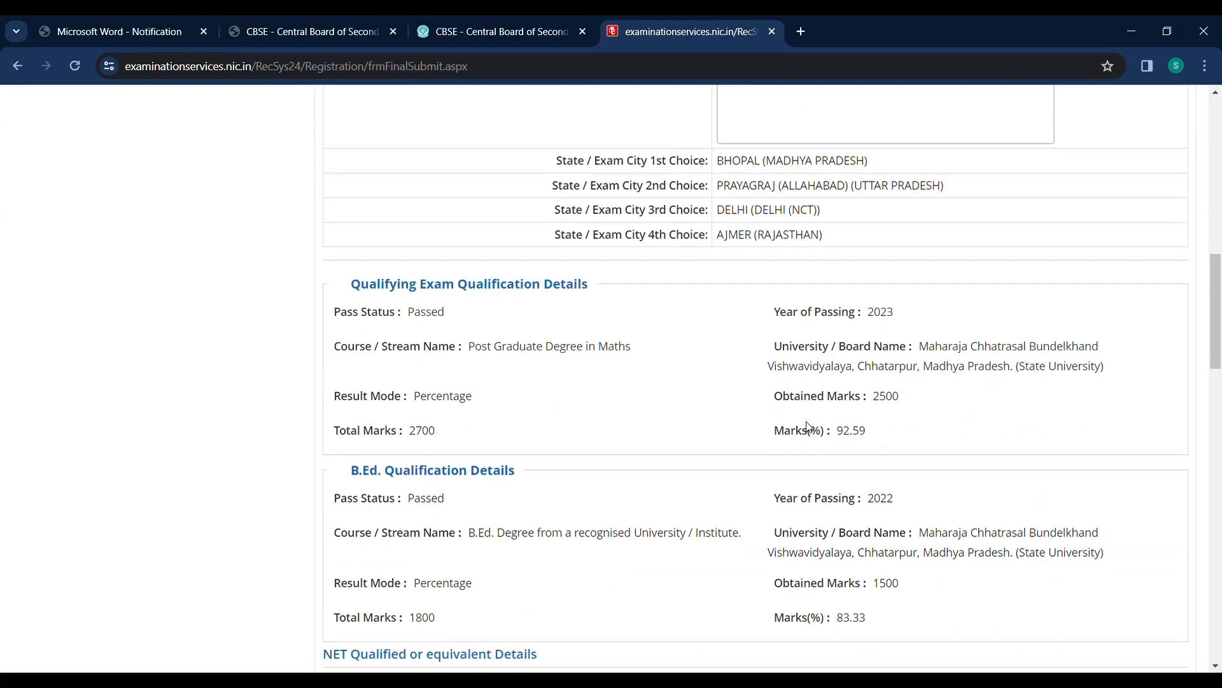
pyautogui.scroll(-15, 809, 426)
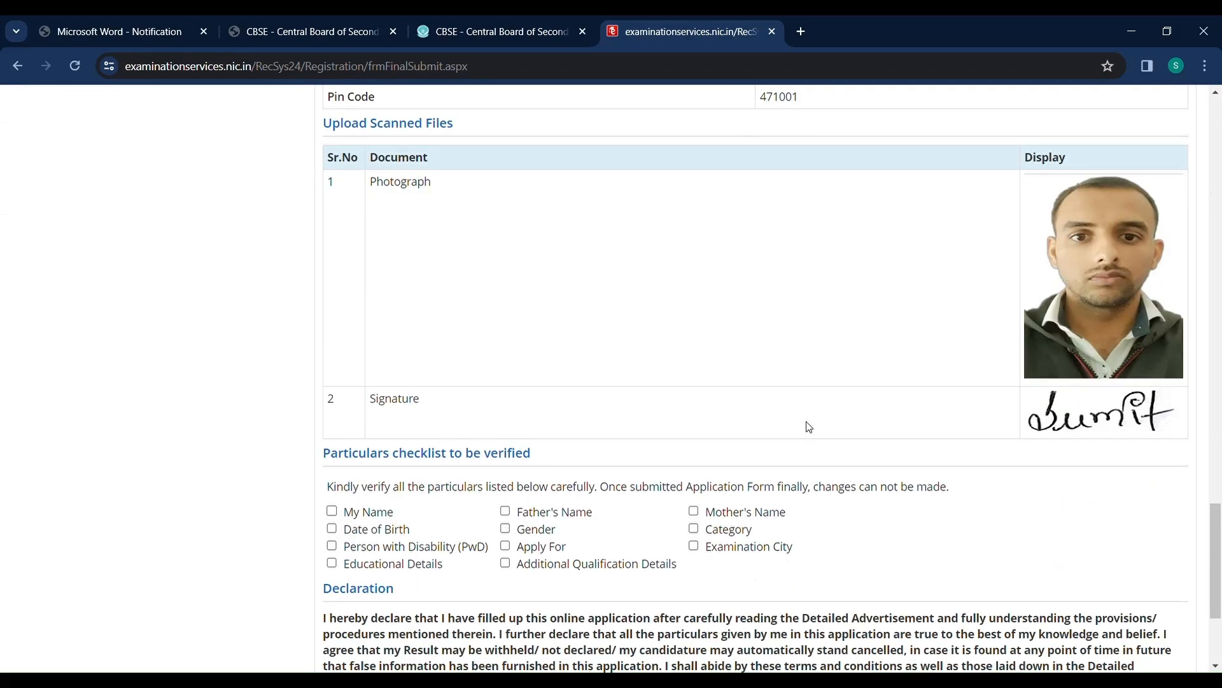
pyautogui.scroll(-3, 927, 397)
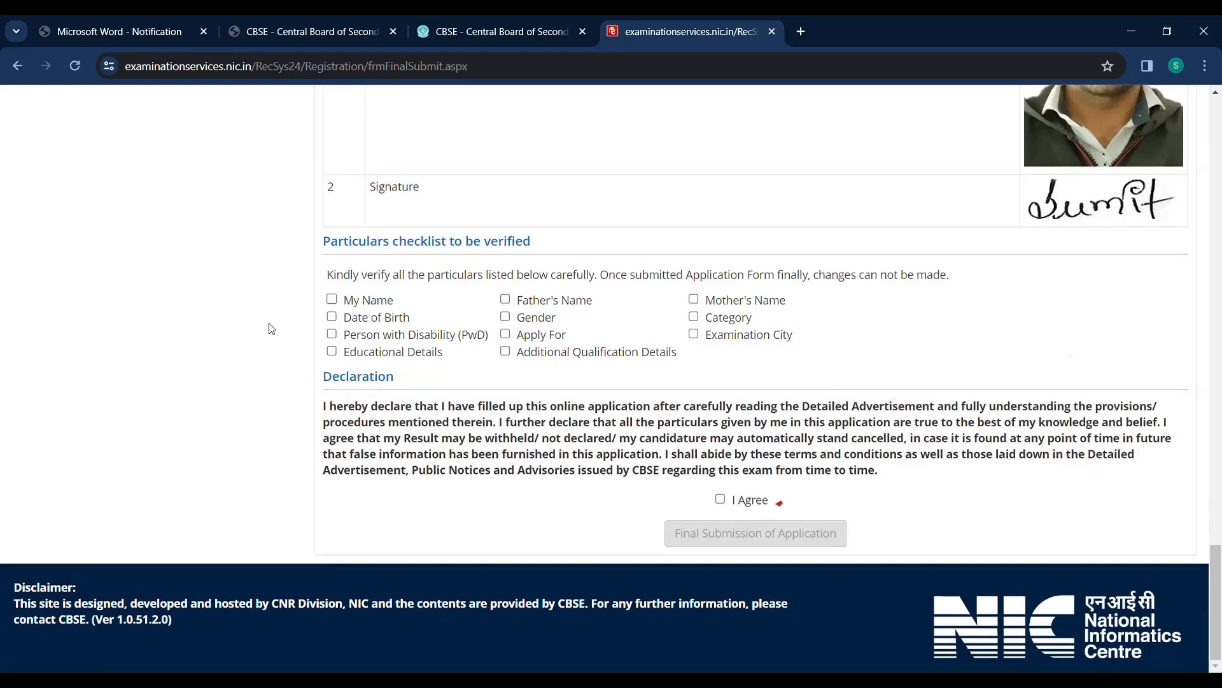
# Tick all twelve checklist particulars, from My Name through Examination City.
pyautogui.click(332, 299)
pyautogui.click(331, 317)
pyautogui.moveTo(329, 336); pyautogui.dragTo(329, 342)
pyautogui.click(331, 351)
pyautogui.click(334, 334)
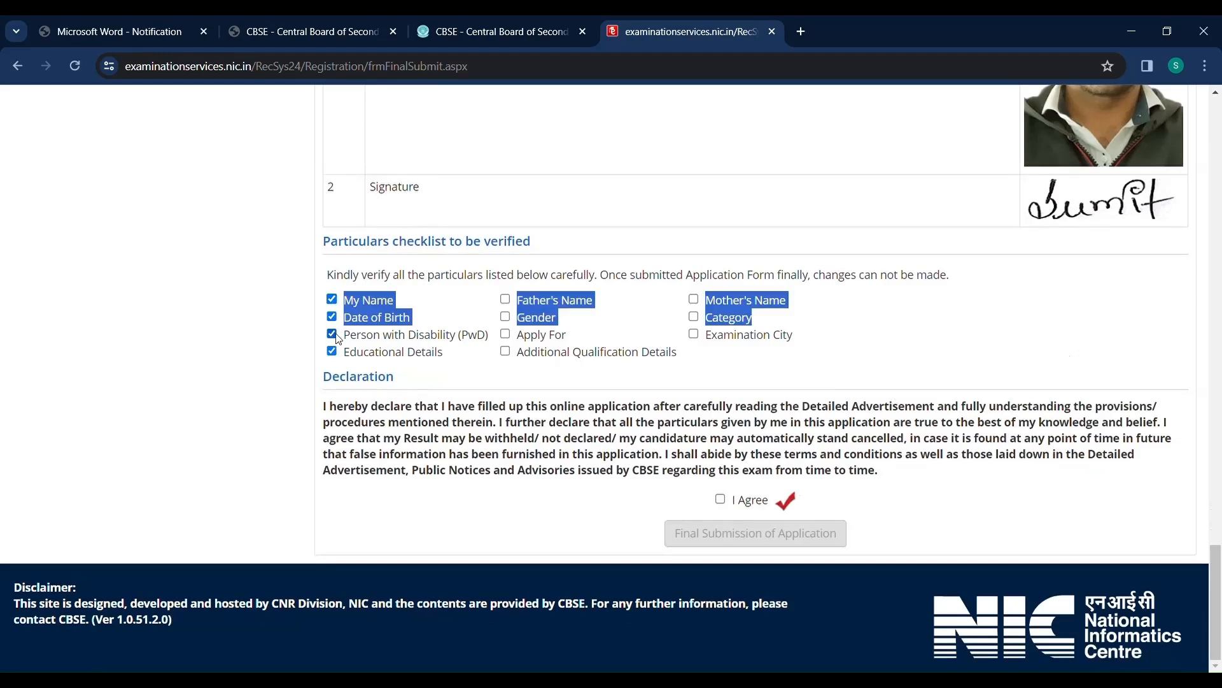
pyautogui.click(505, 299)
pyautogui.click(505, 317)
pyautogui.click(505, 334)
pyautogui.click(505, 351)
pyautogui.click(693, 298)
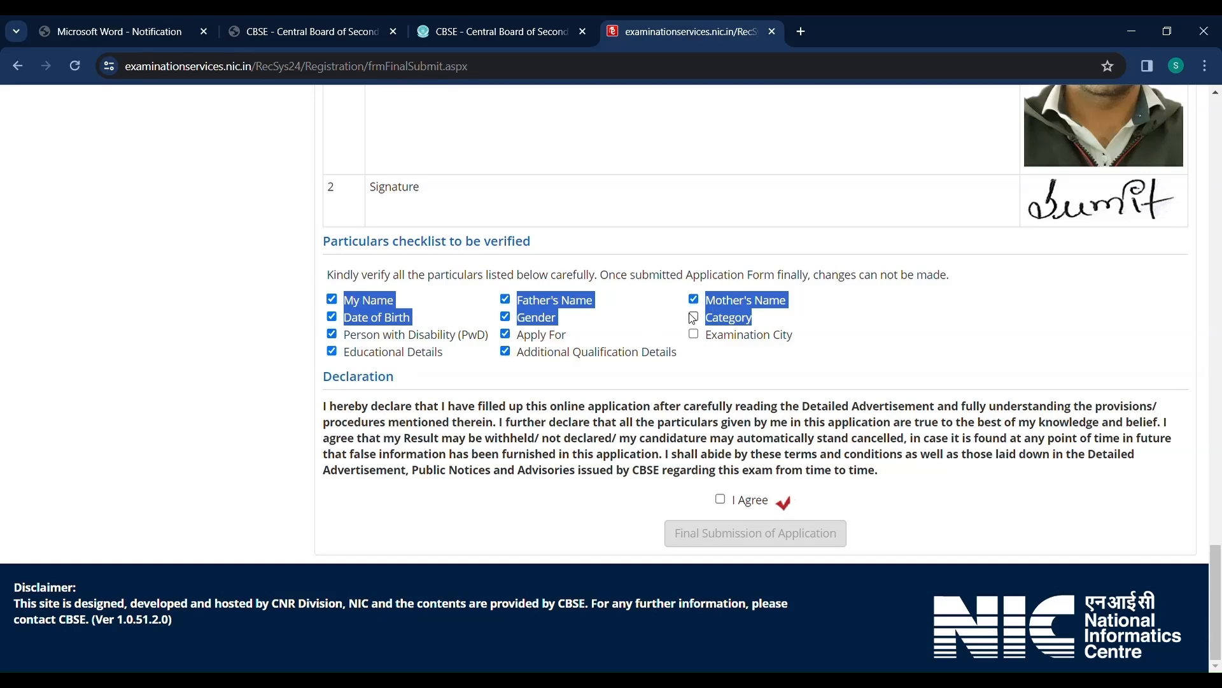
pyautogui.click(693, 316)
pyautogui.click(693, 335)
# Accept the I Agree declaration and confirm Final Submission of Application.
pyautogui.click(721, 499)
pyautogui.click(726, 531)
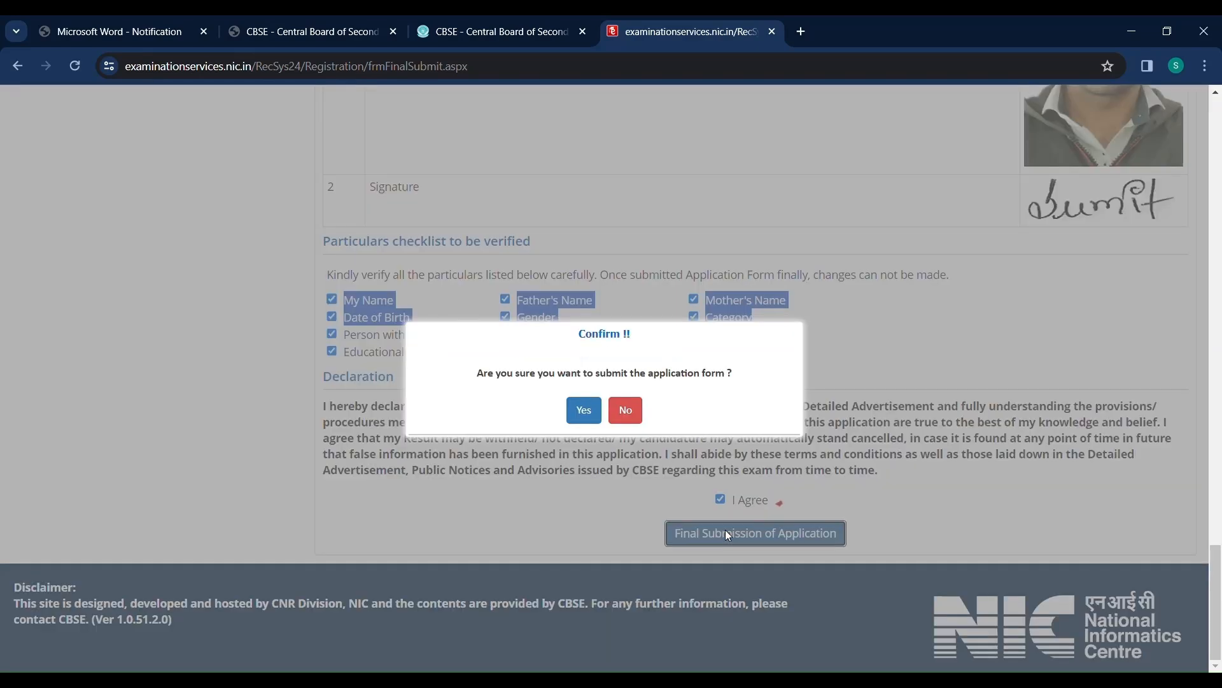
pyautogui.click(591, 402)
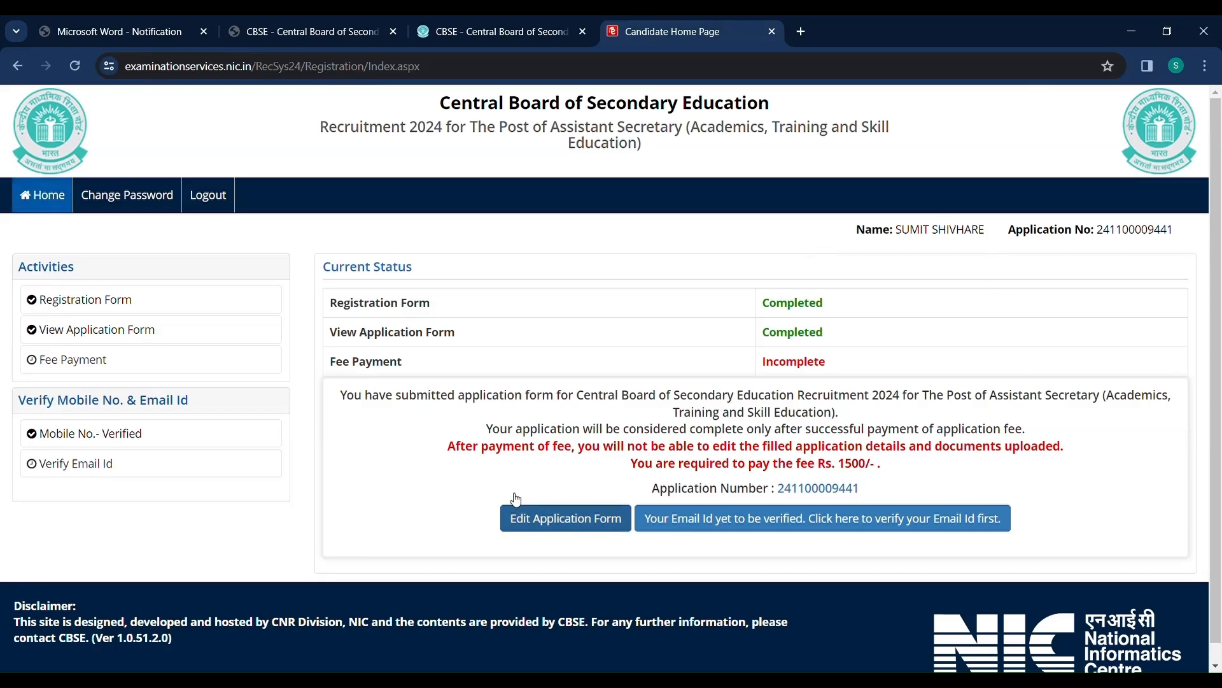
# Request an email verification OTP by submitting the security pin.
pyautogui.click(790, 527)
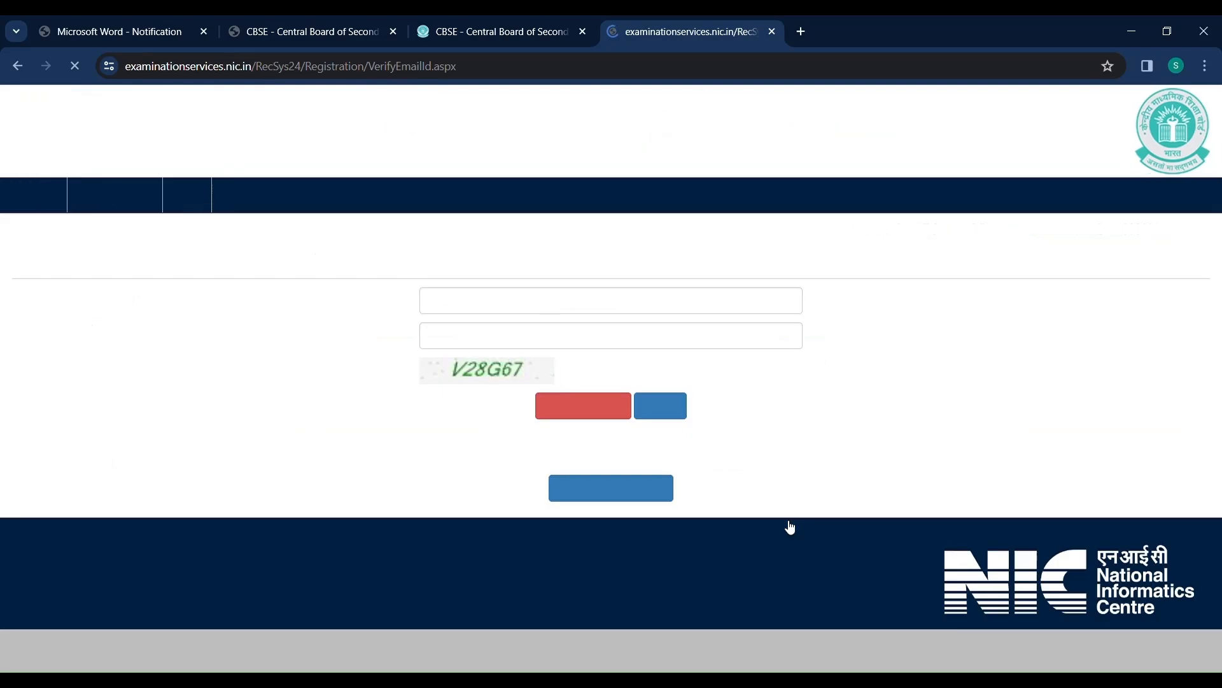
pyautogui.click(462, 345)
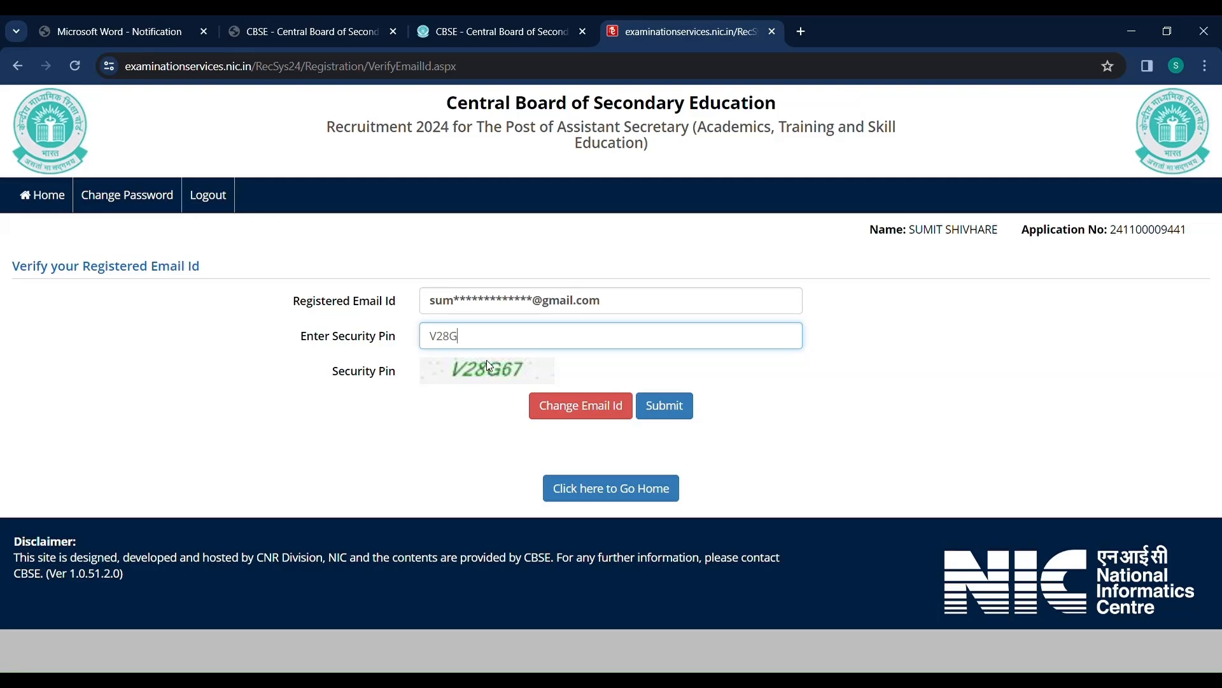
pyautogui.click(673, 413)
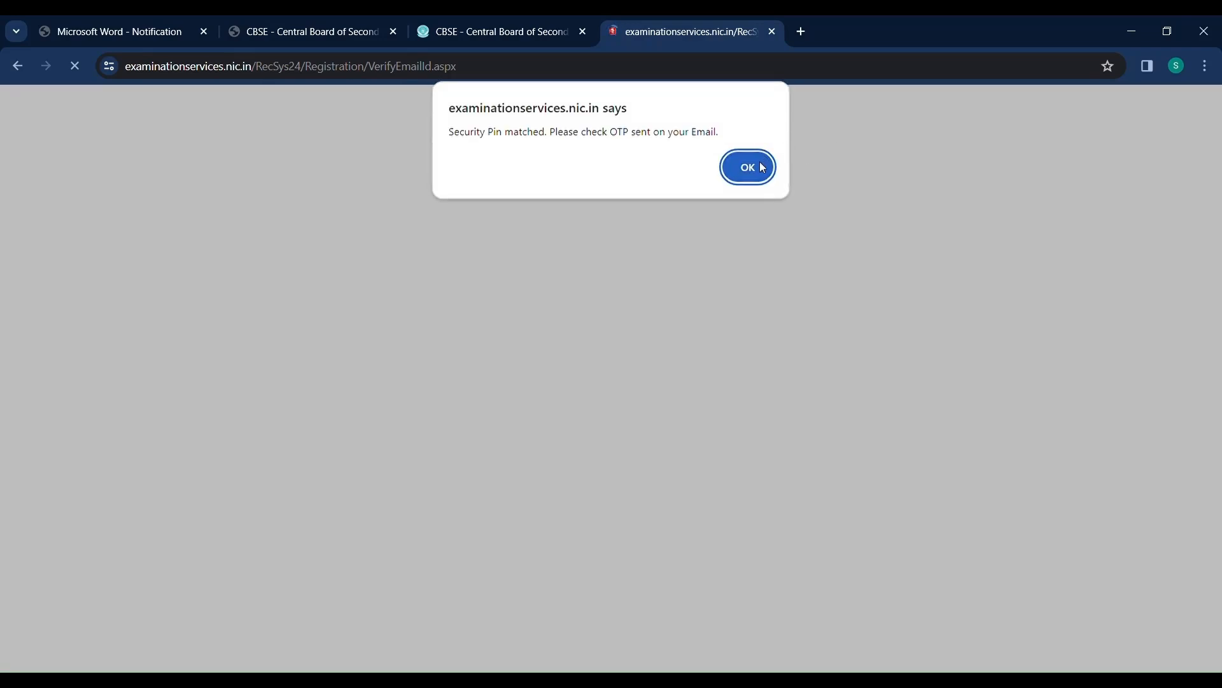
pyautogui.click(748, 167)
# Paste and verify the emailed OTP, then return to the Candidate Home Page.
pyautogui.click(544, 343)
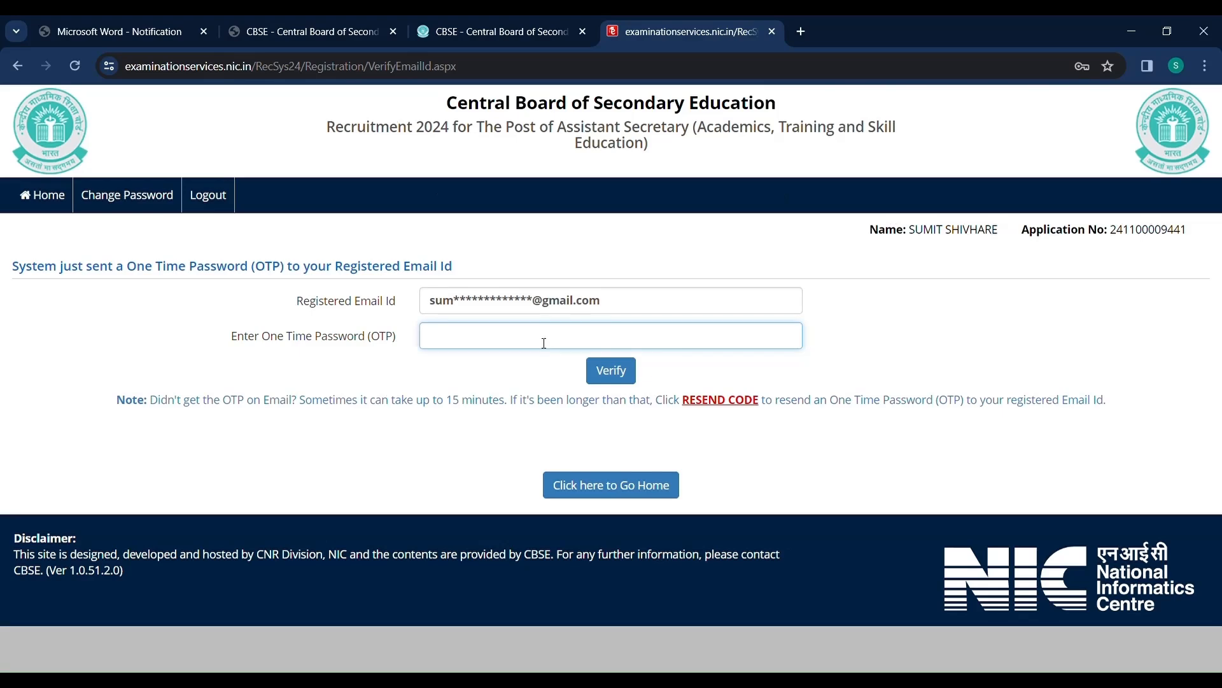
pyautogui.hotkey('ctrl', 'v')
pyautogui.click(631, 376)
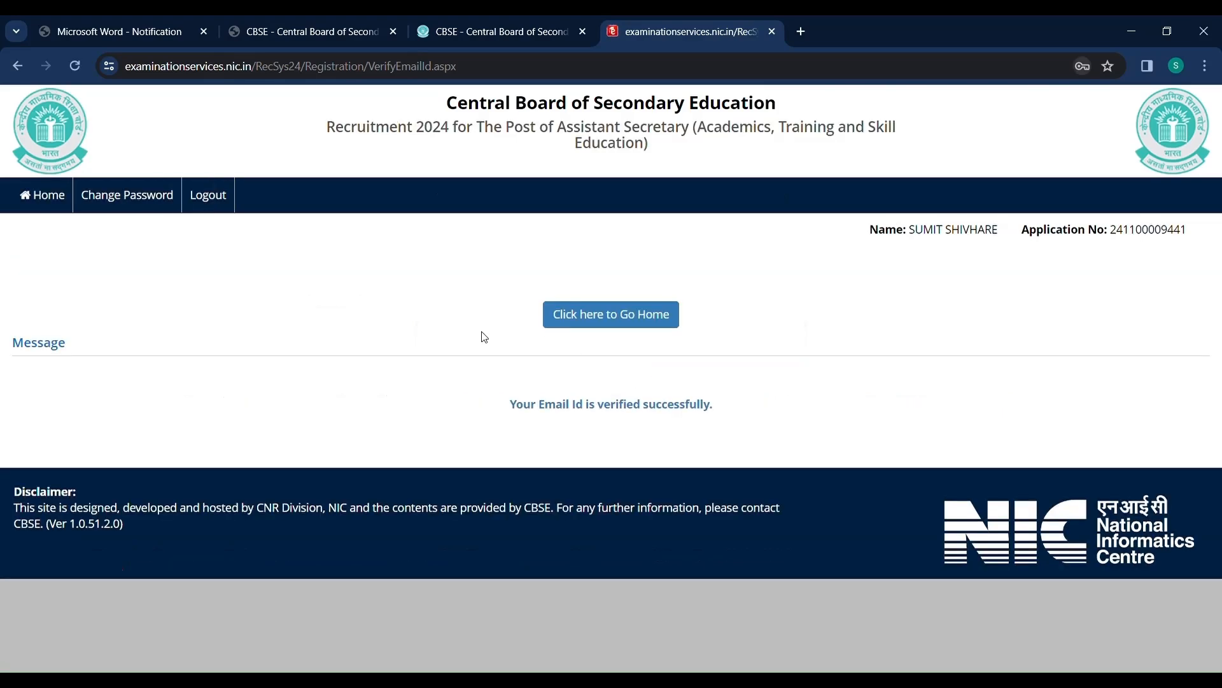
pyautogui.click(665, 326)
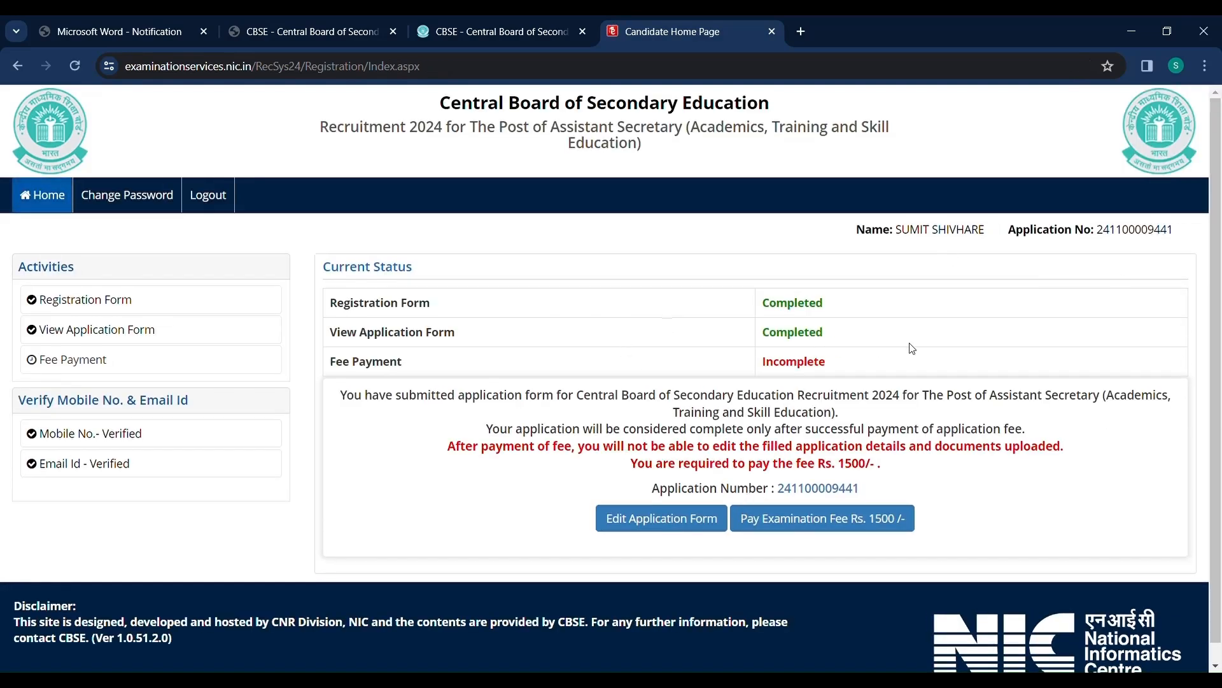
# Choose Online Payment for the exam fee and proceed via Any Debit/Credit Card/Net Banking.
pyautogui.click(816, 516)
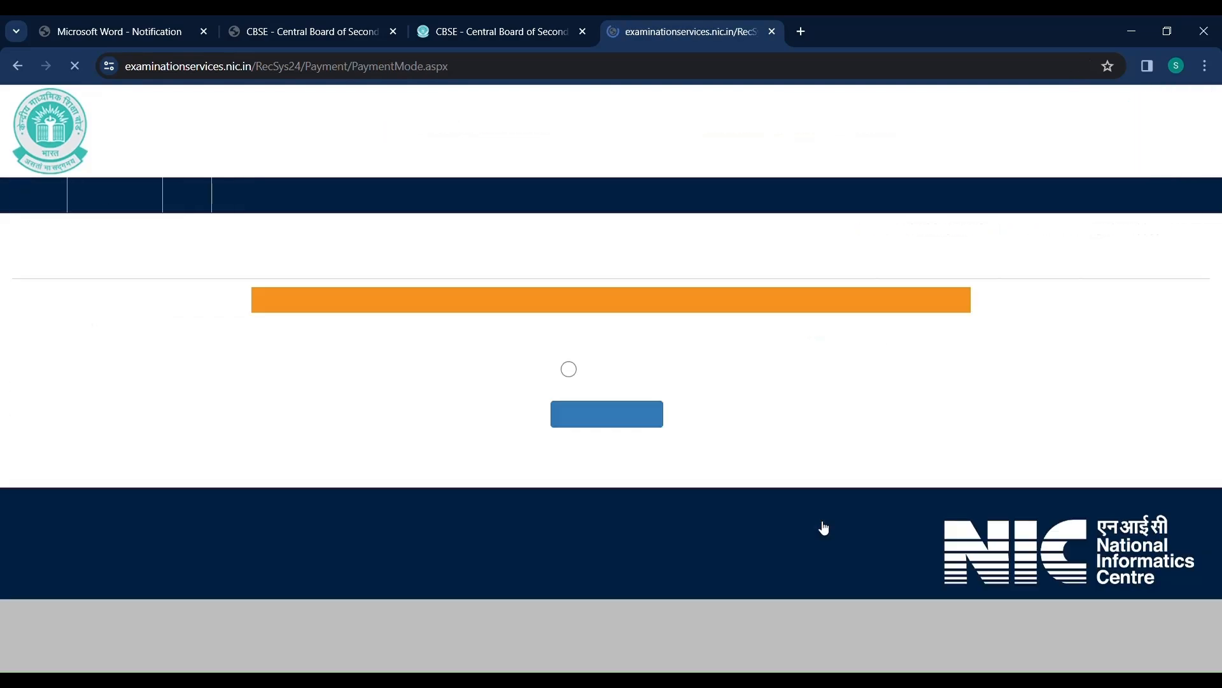
pyautogui.click(562, 369)
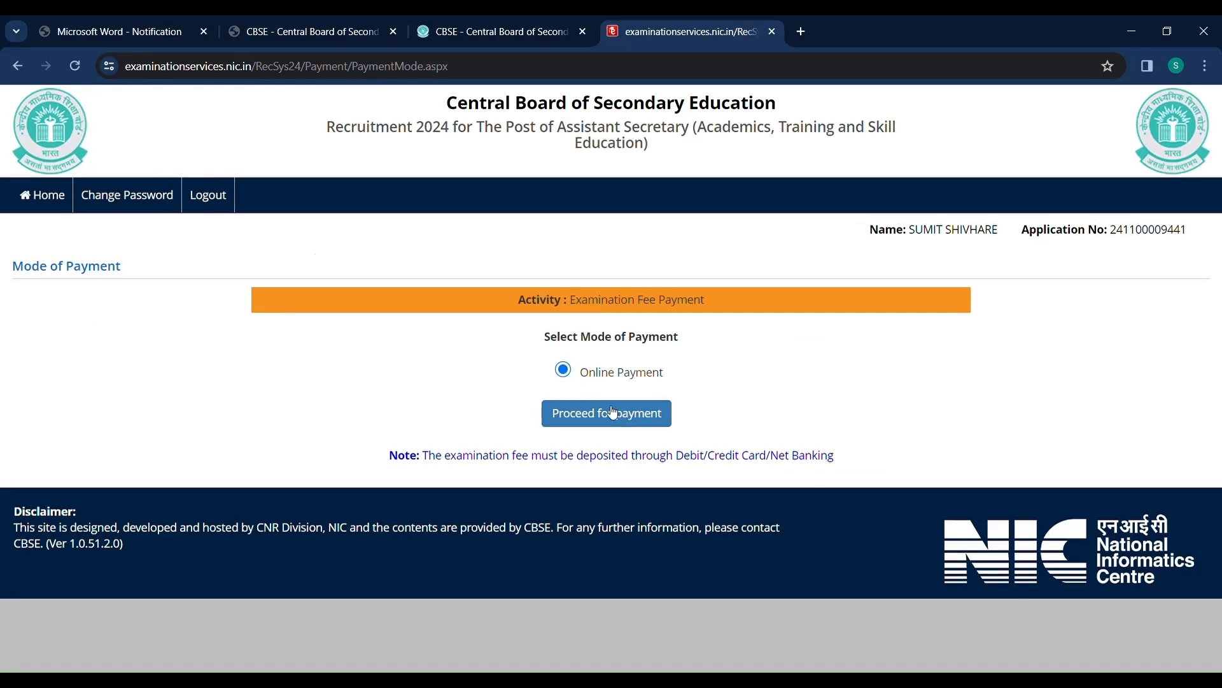
pyautogui.click(614, 418)
pyautogui.click(685, 168)
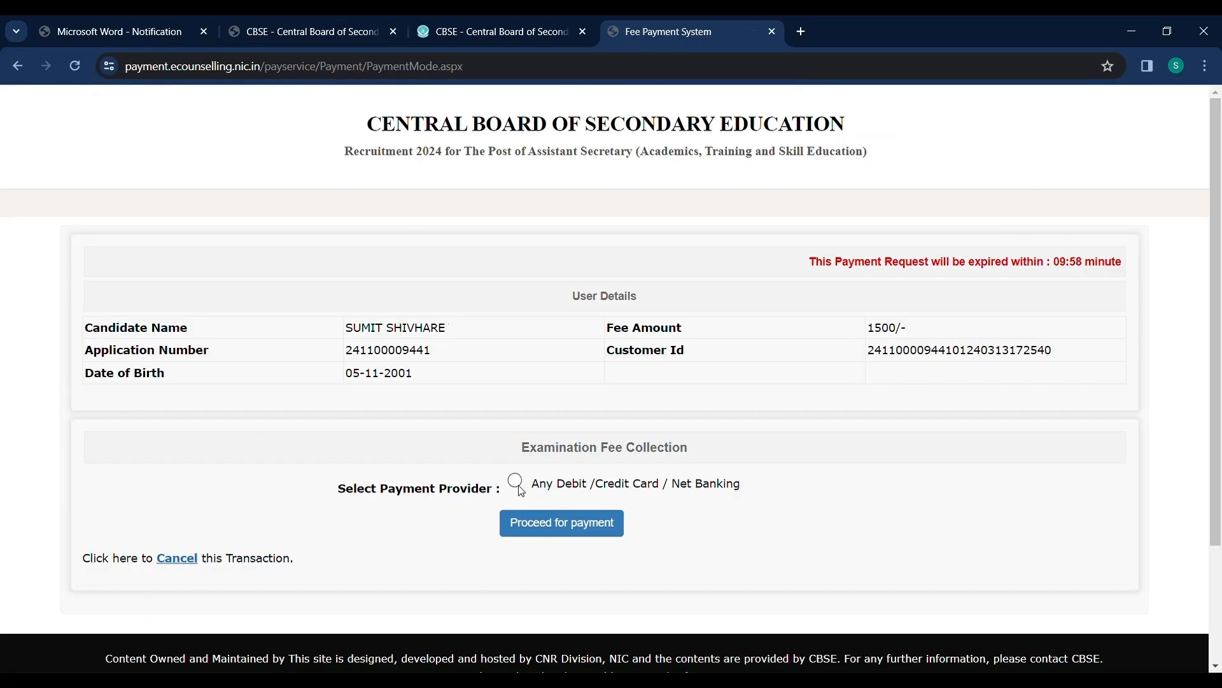
pyautogui.click(514, 477)
pyautogui.click(562, 523)
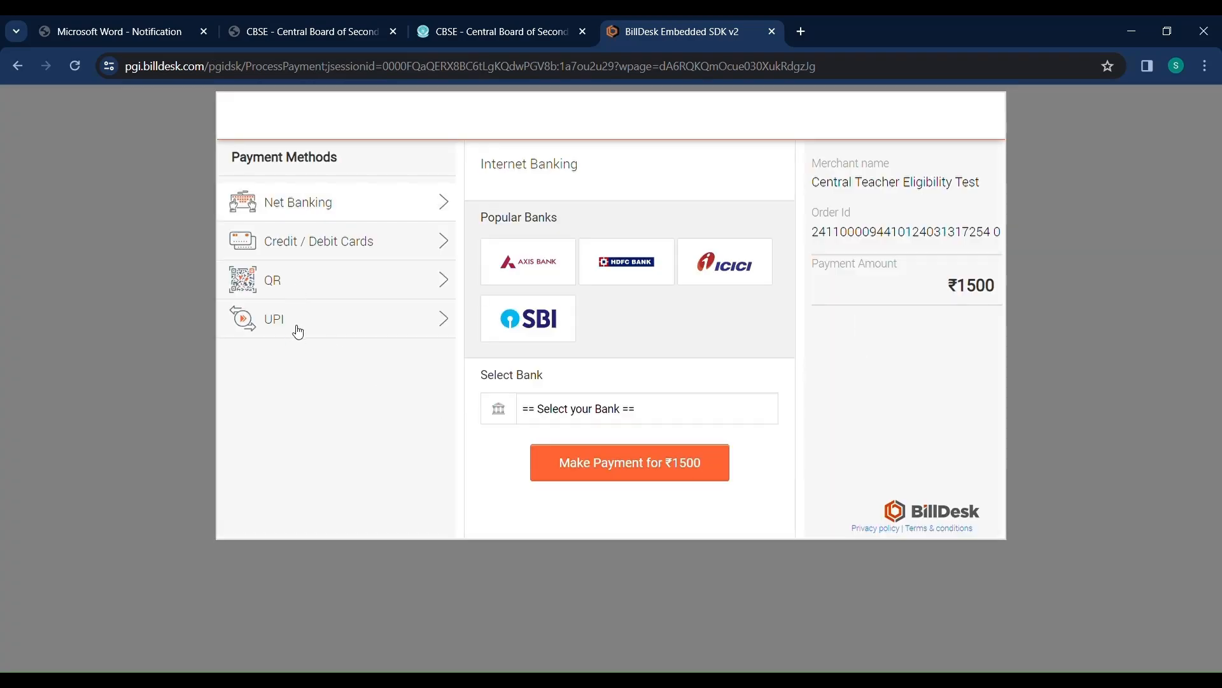
# Select UPI as the payment method and show the QR code for the ₹1500 fee.
pyautogui.click(298, 331)
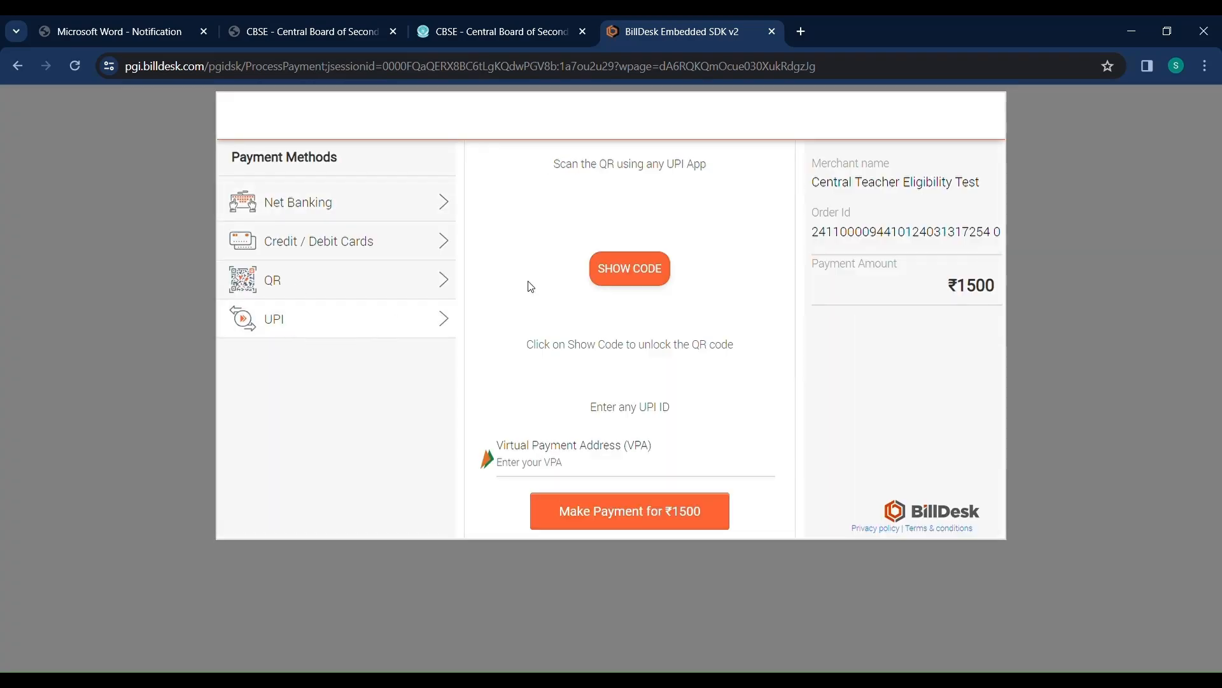
pyautogui.click(652, 275)
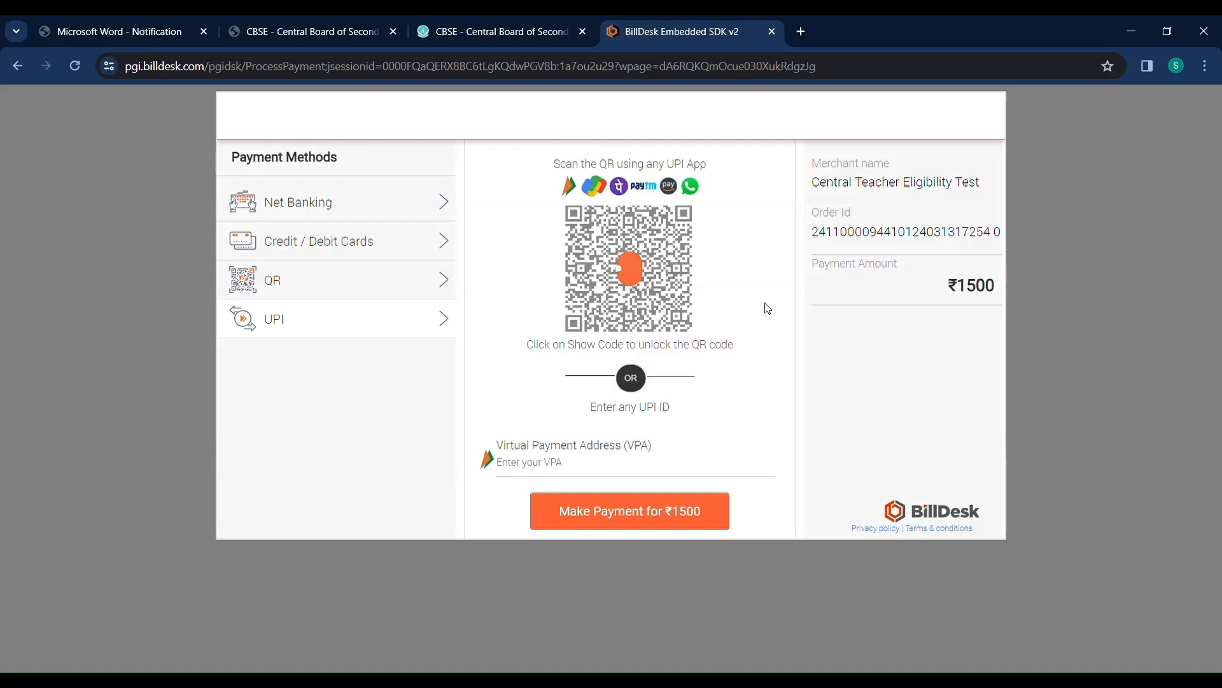